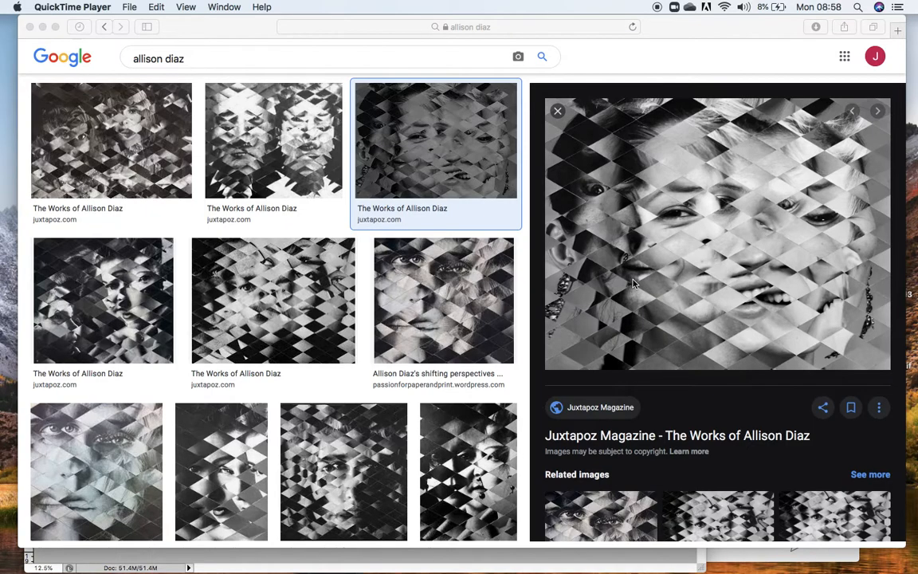
Switch to Photoshop and review the three open nurse photos and the black-and-white rhombus pattern, ending on the 6097751 photo.
mouse_move(538, 568)
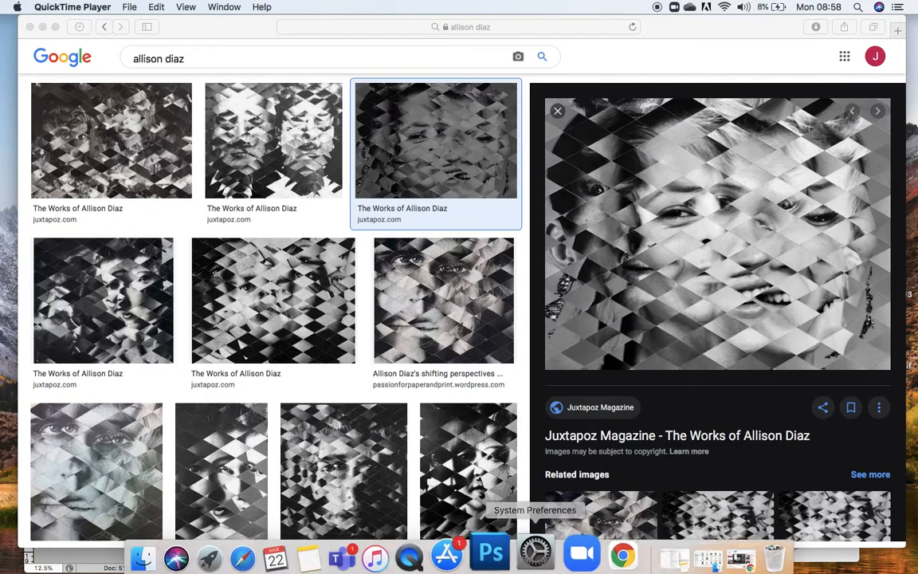
left_click(502, 550)
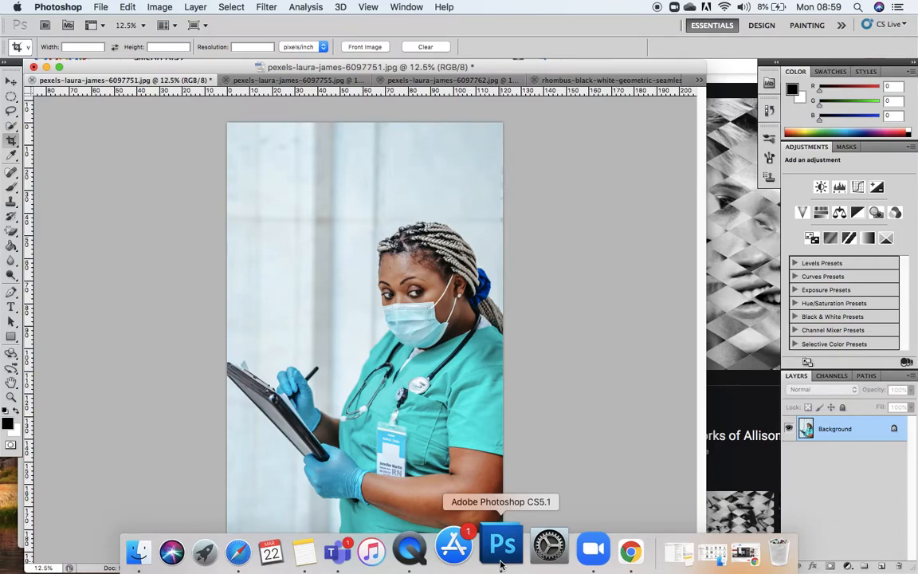
left_click(329, 82)
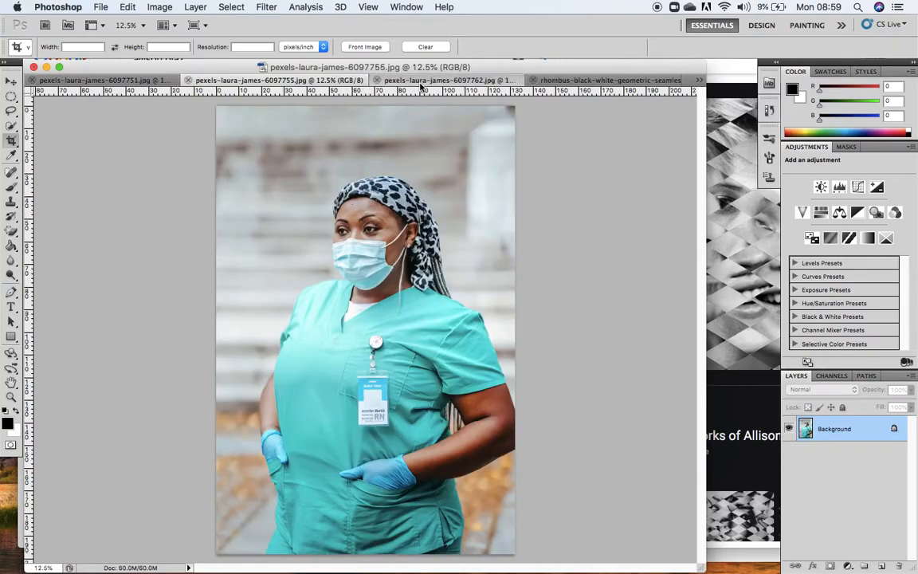
left_click(381, 80)
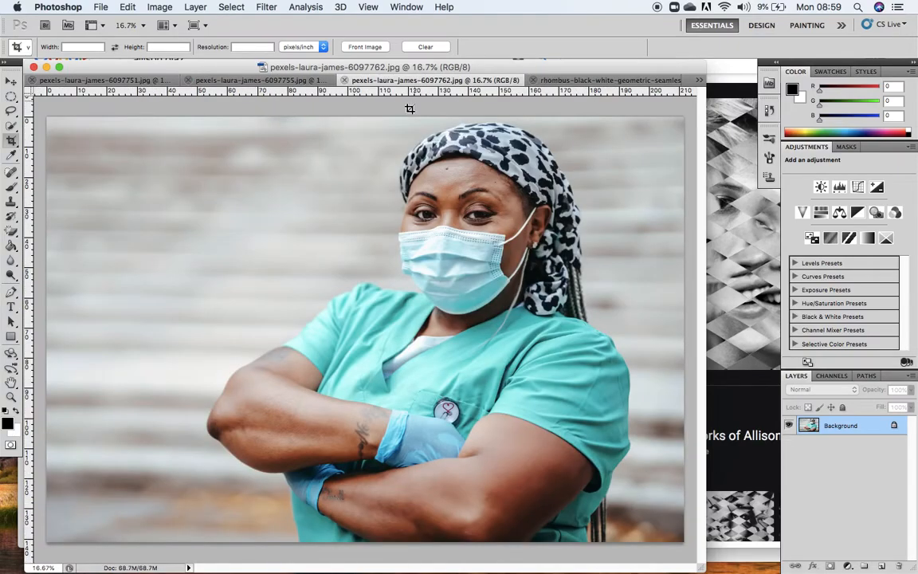
left_click(611, 81)
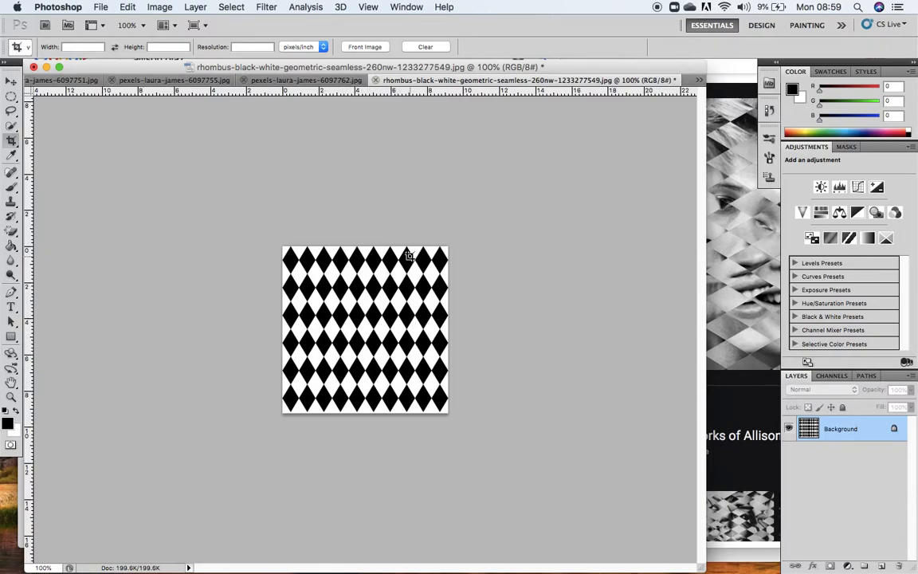
left_click(318, 79)
left_click(211, 79)
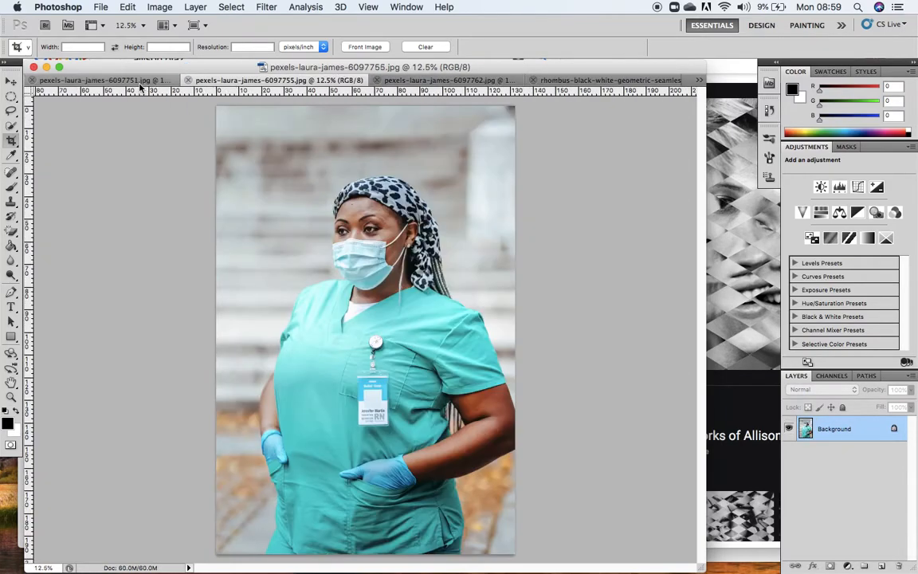
left_click(128, 80)
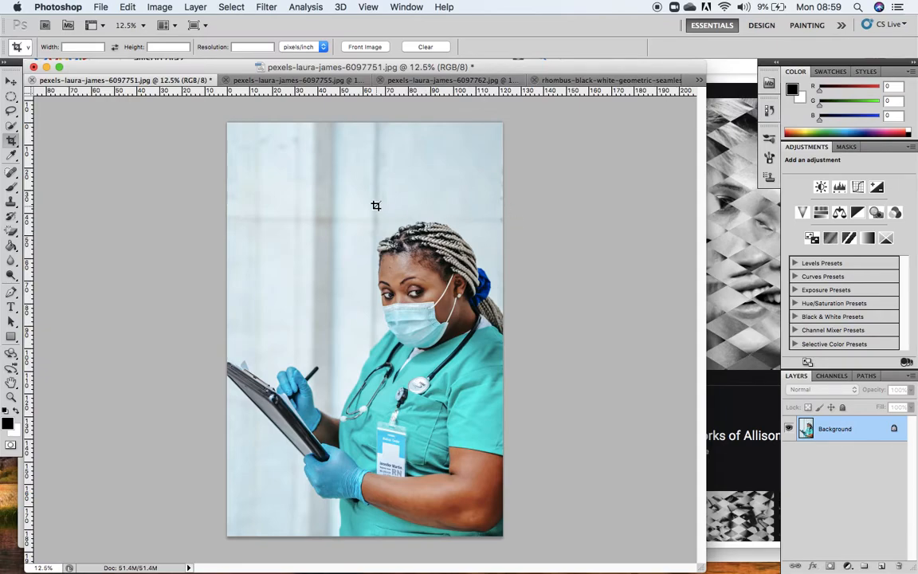
left_click(727, 244)
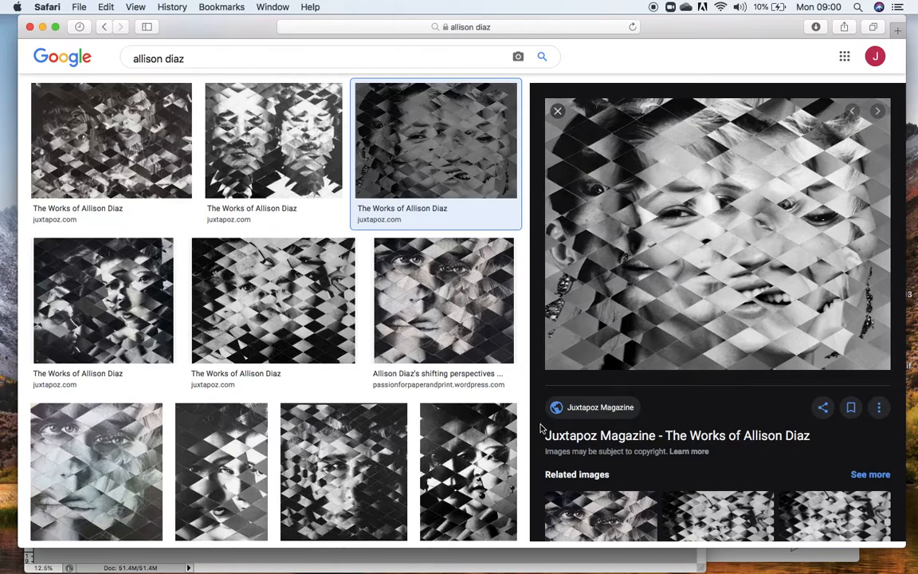
mouse_move(470, 568)
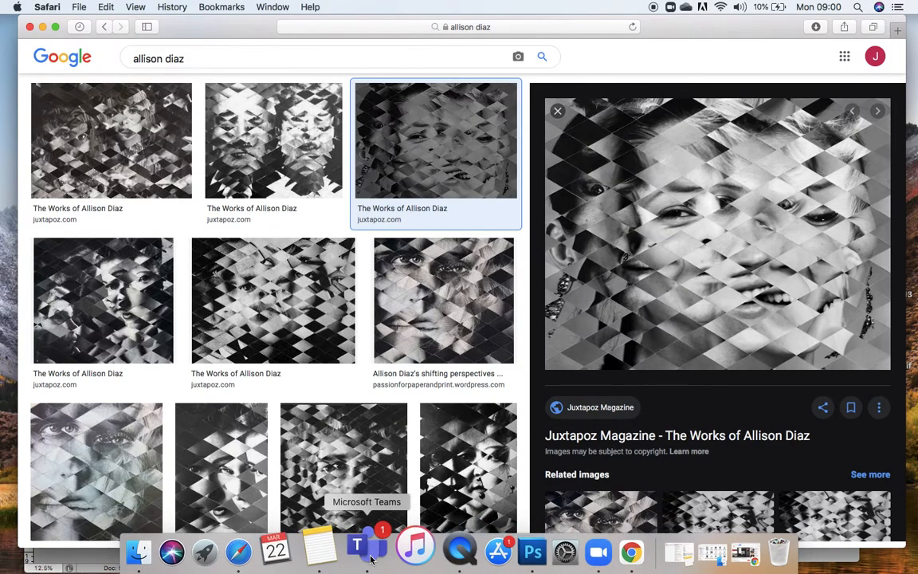
left_click(500, 564)
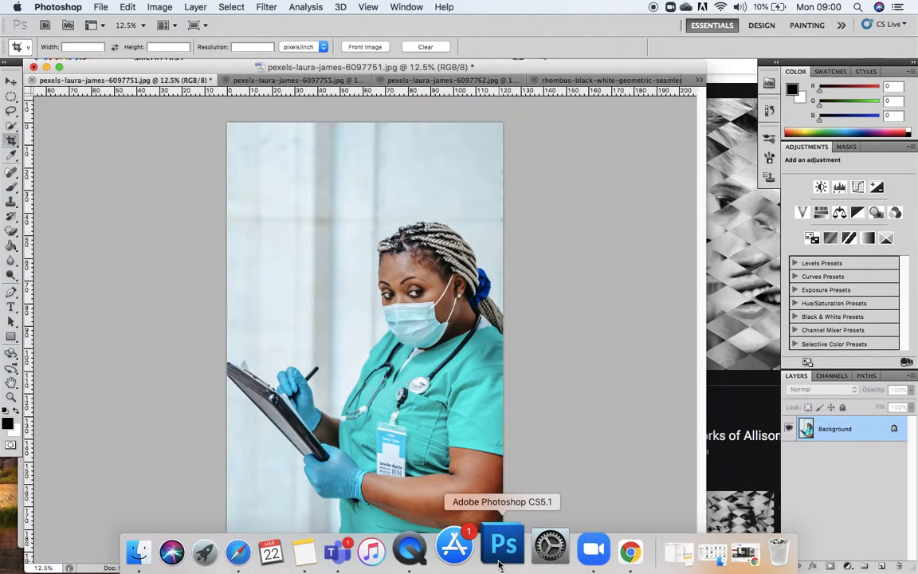
Copy the clipboard-holding nurse photo (6097751) into the 6097755 document as a new layer above the standing nurse.
left_click(321, 85)
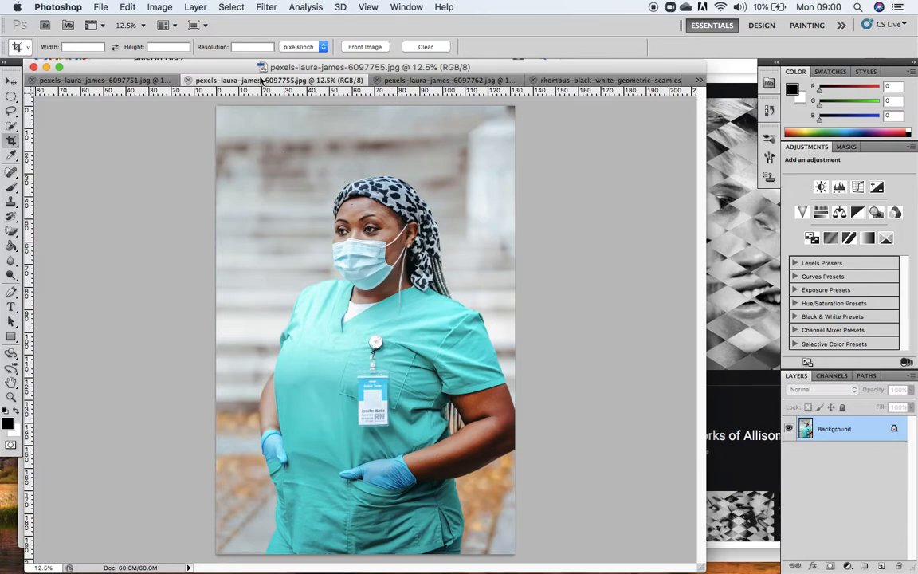
left_click(144, 81)
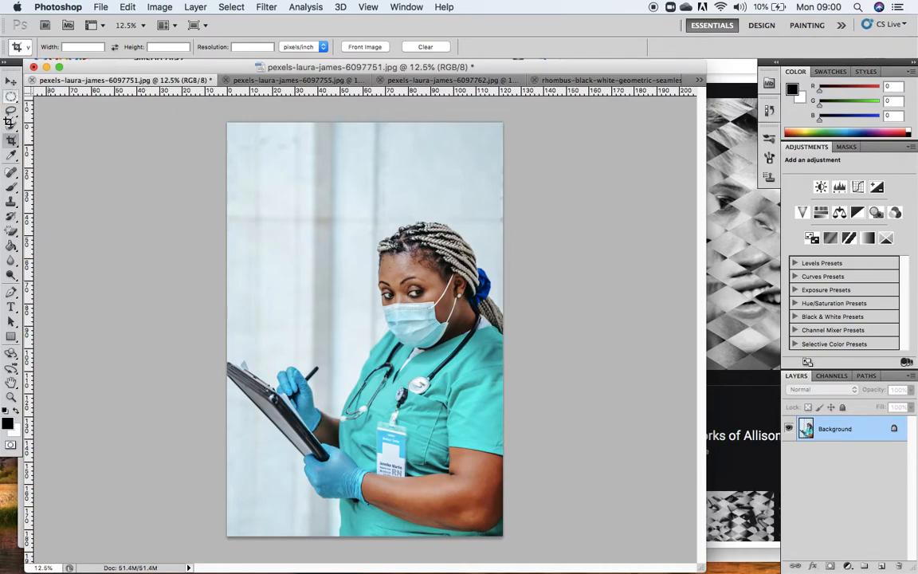
left_click(10, 83)
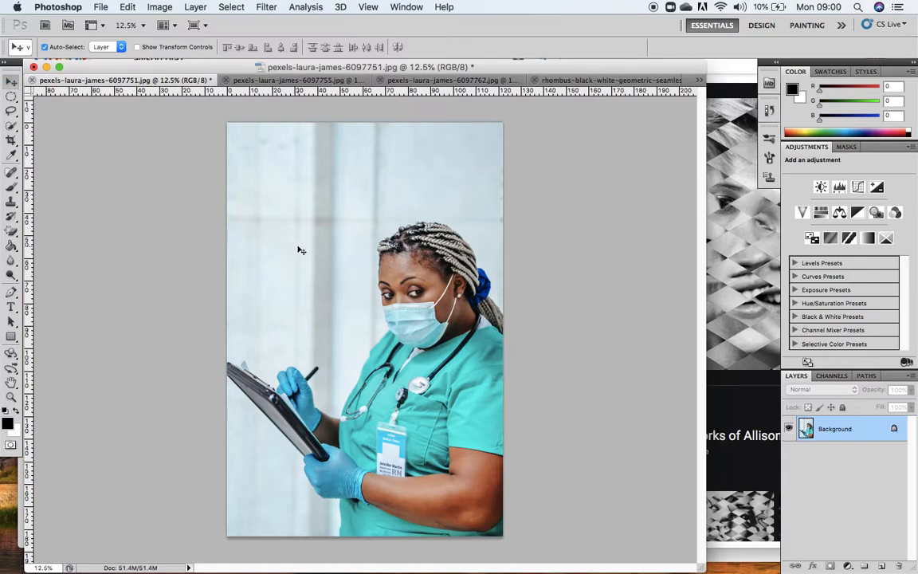
left_click(279, 81)
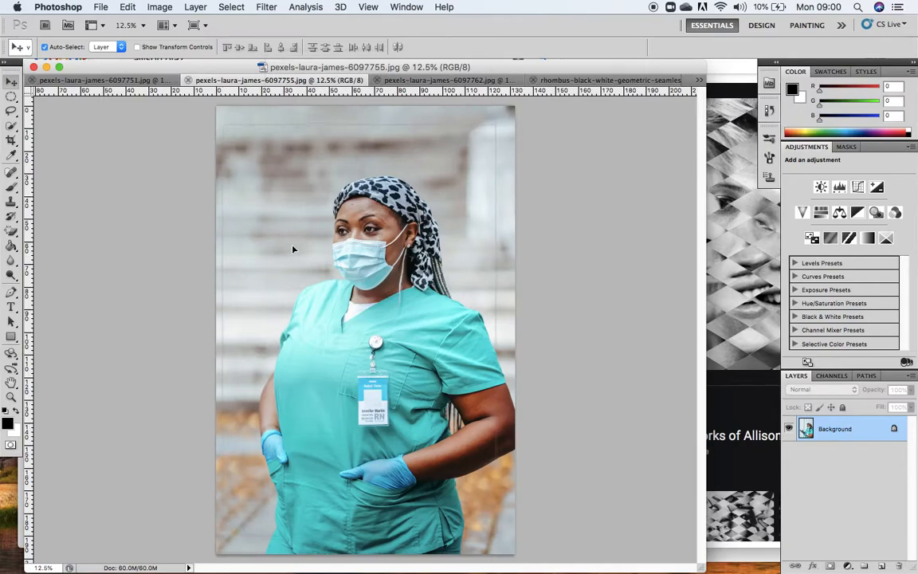
key("ctrl+v")
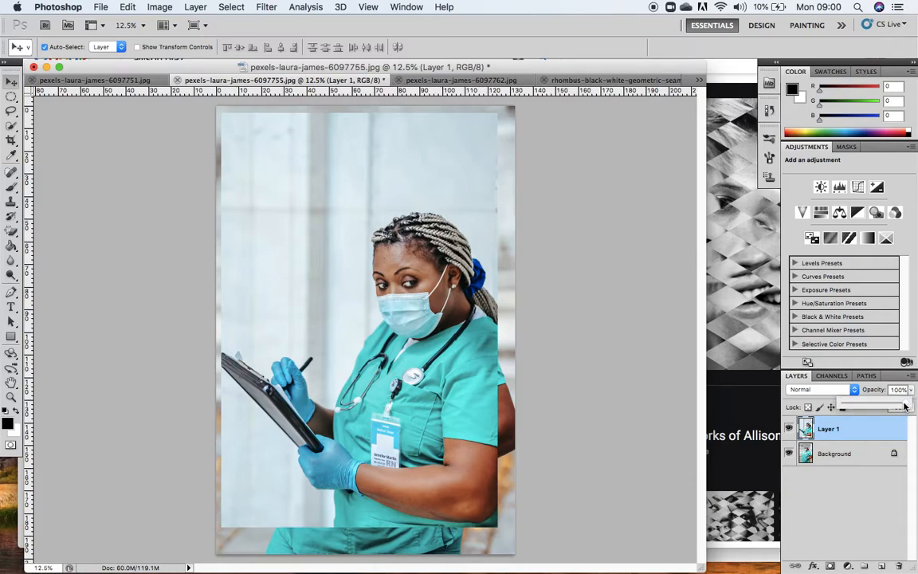
Lower the pasted photo's opacity to 69% and scale it proportionally to about 138%, positioned to cover the whole canvas.
left_click_drag(912, 391, 887, 408)
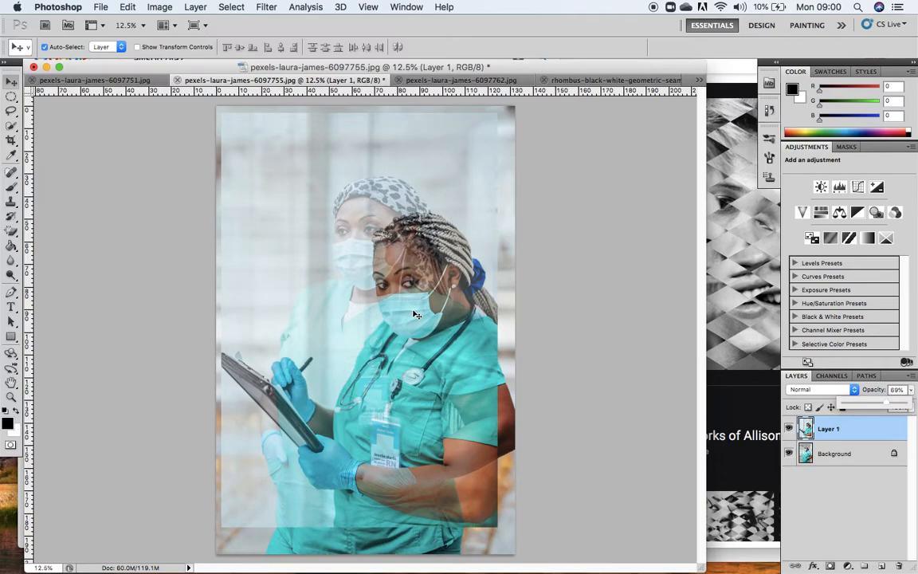
key("super+t")
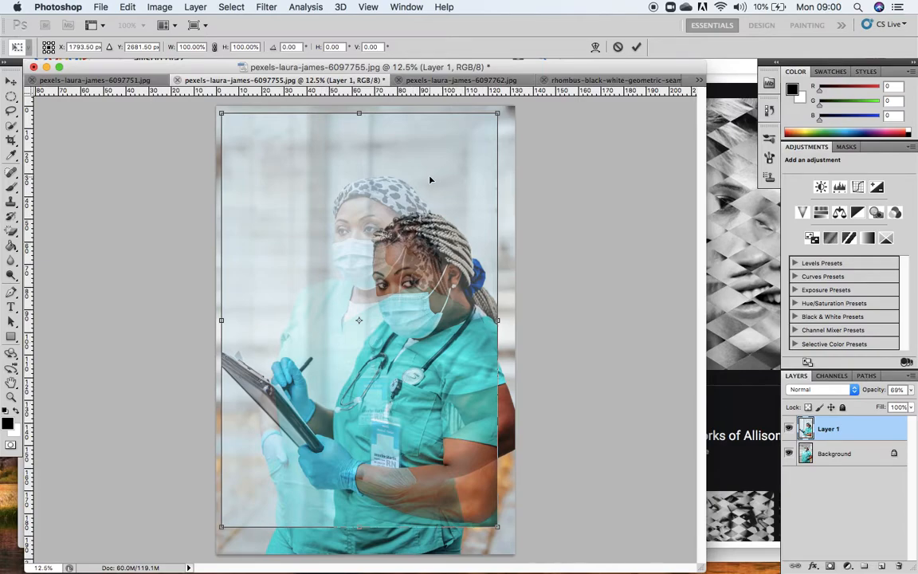
left_click(127, 7)
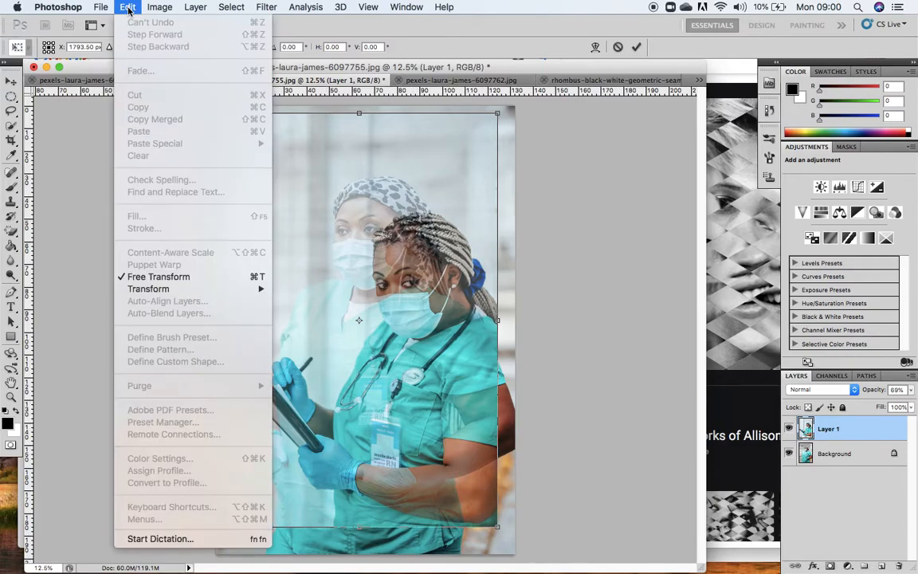
left_click(571, 303)
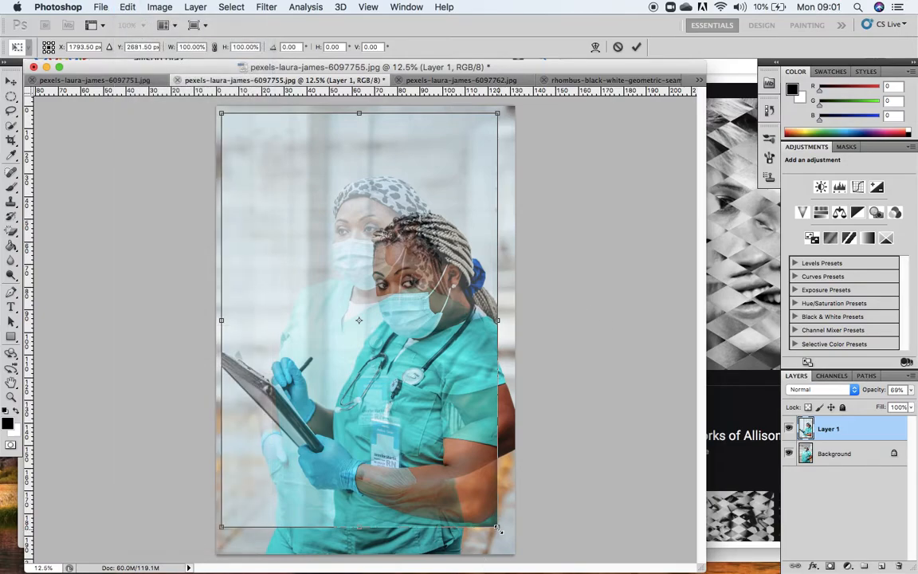
left_click_drag(497, 528, 556, 569)
left_click_drag(489, 421, 455, 414)
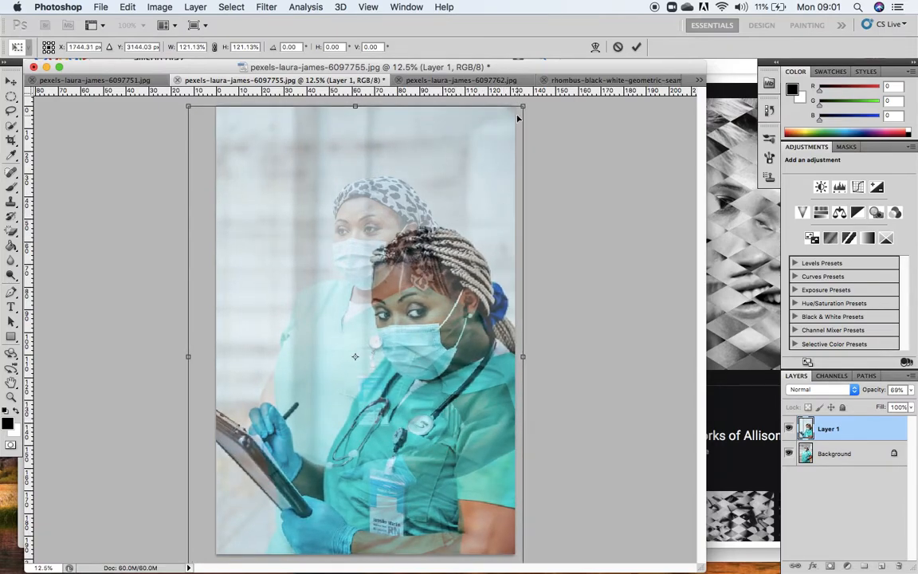
left_click_drag(522, 106, 544, 109)
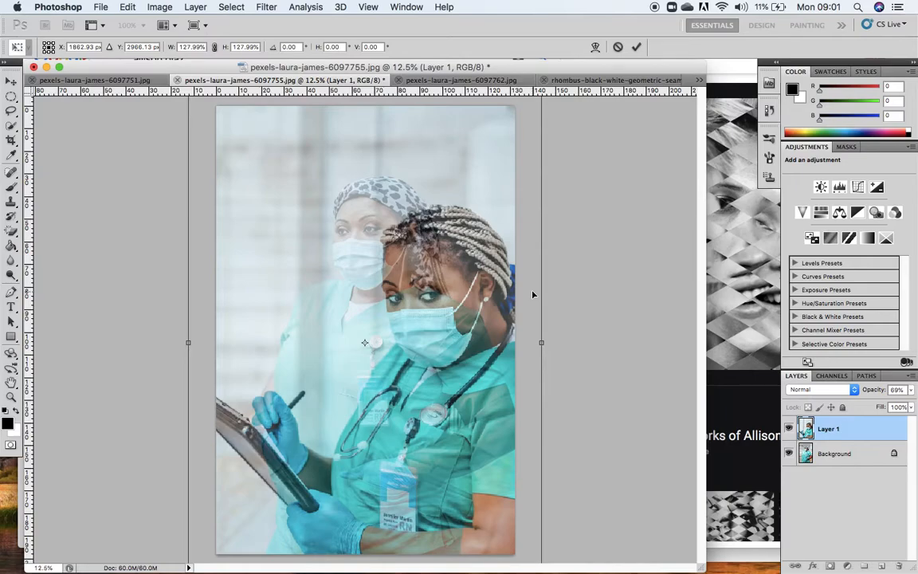
left_click_drag(452, 396, 442, 439)
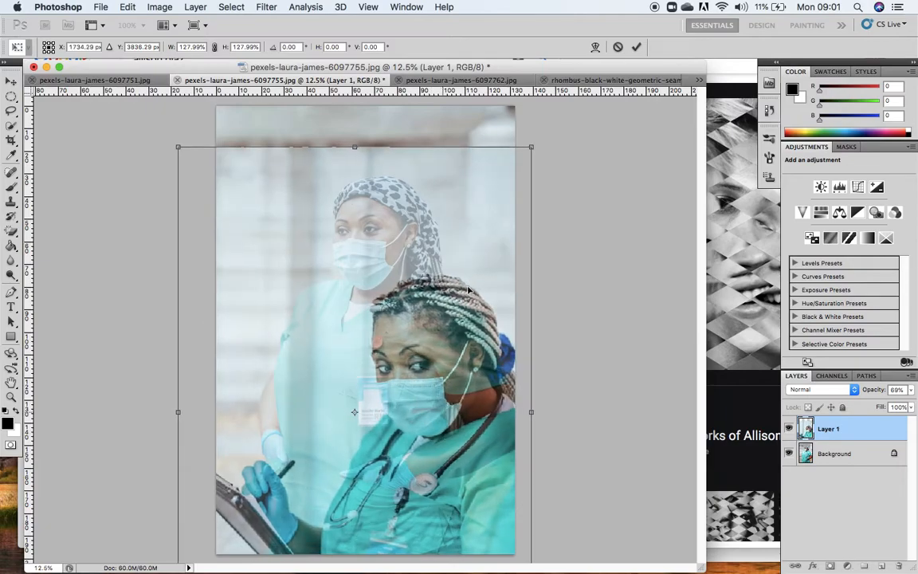
left_click_drag(533, 146, 559, 105)
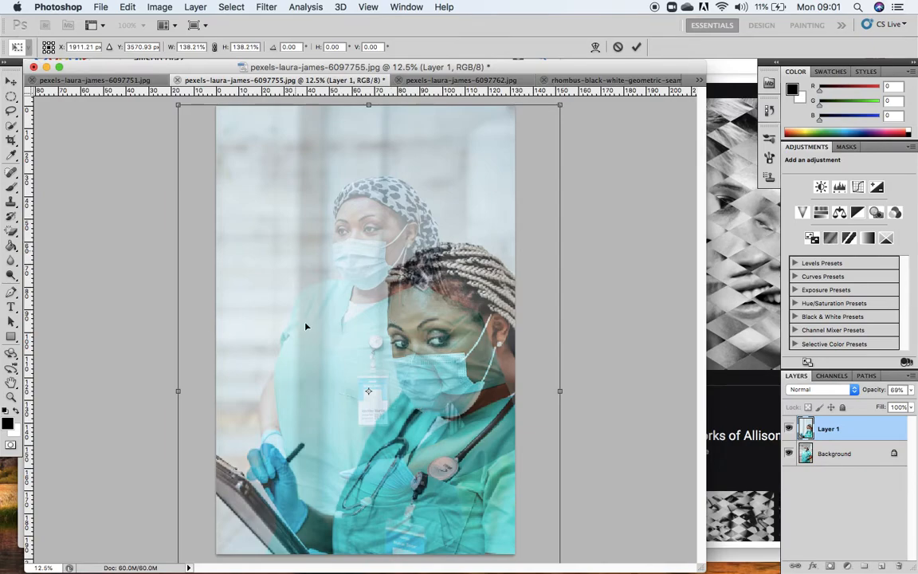
left_click_drag(465, 375, 443, 375)
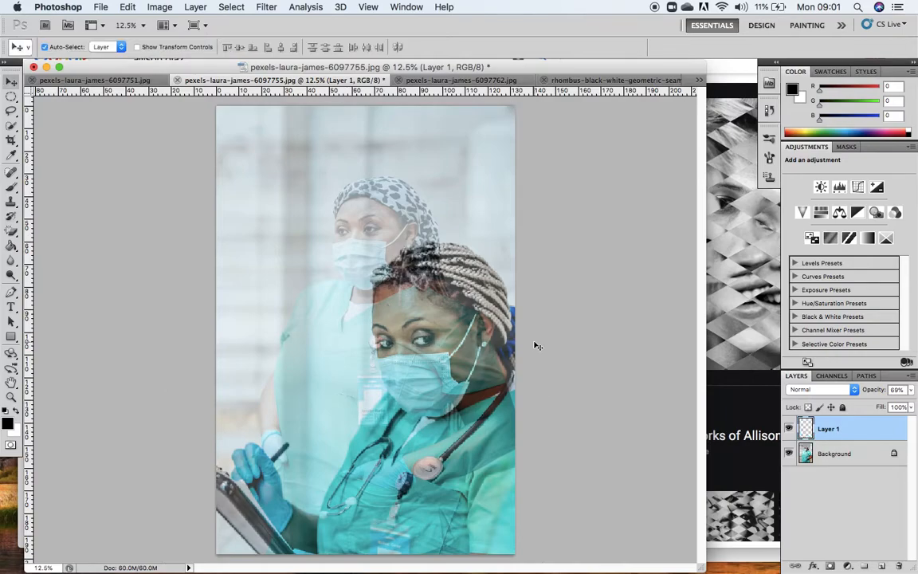
Restore the pasted layer's opacity to 100% and convert the document to Grayscale without flattening, discarding the color information.
left_click_drag(911, 388, 910, 407)
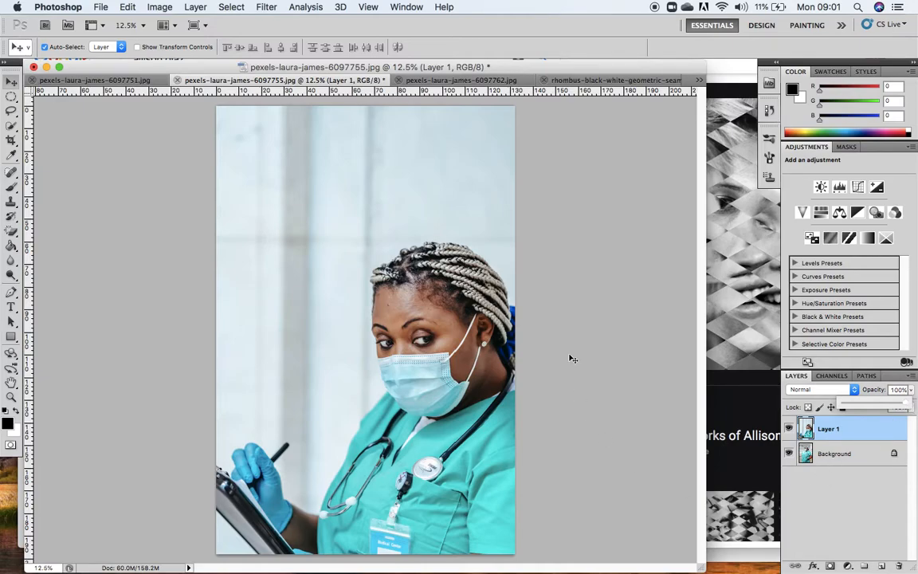
left_click(126, 8)
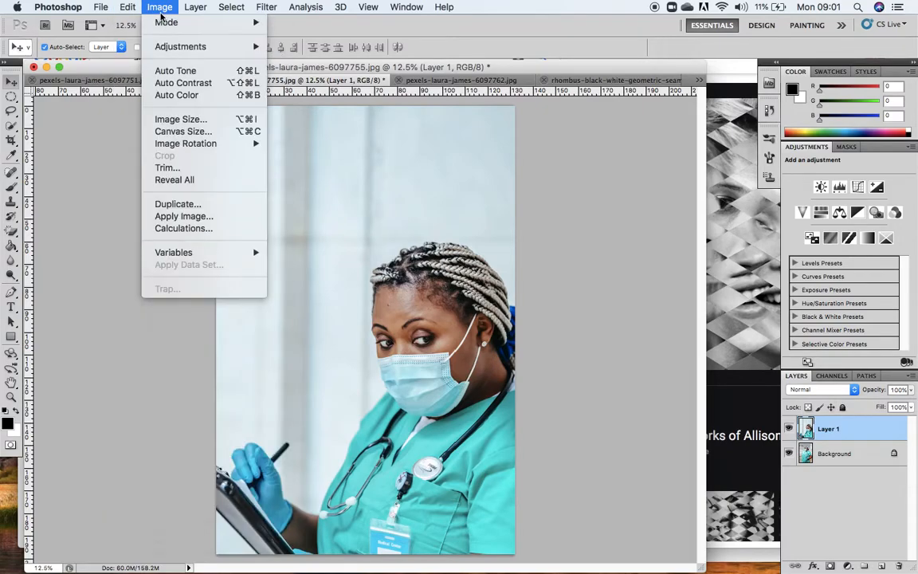
mouse_move(155, 8)
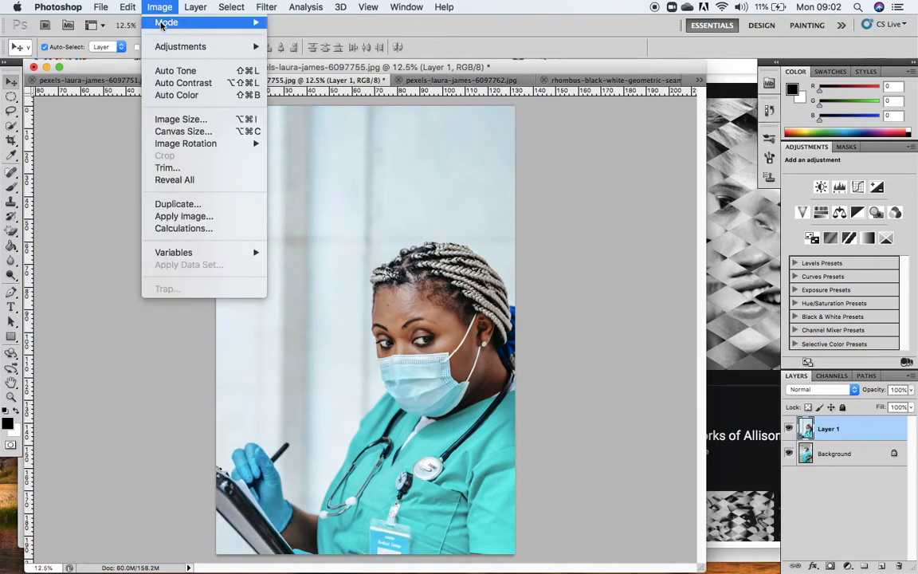
left_click(327, 39)
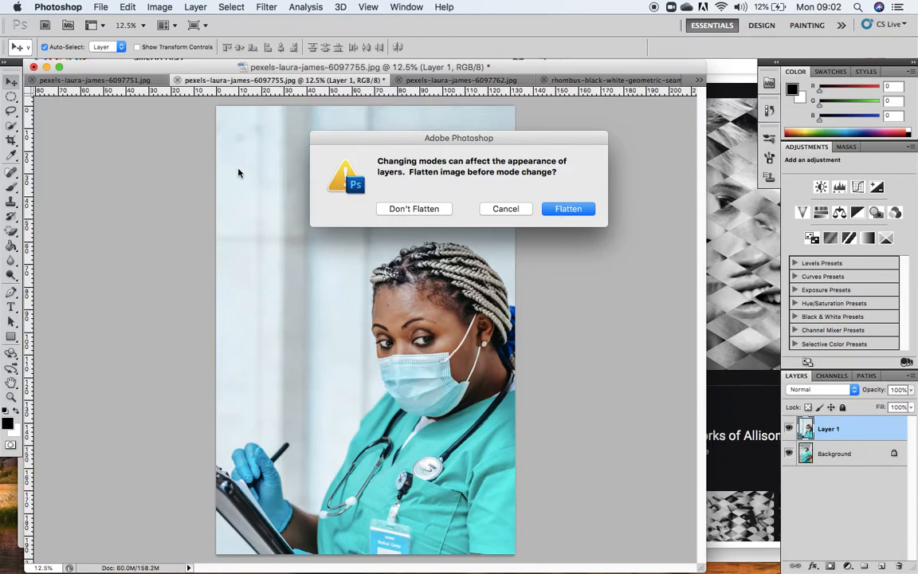
left_click(390, 211)
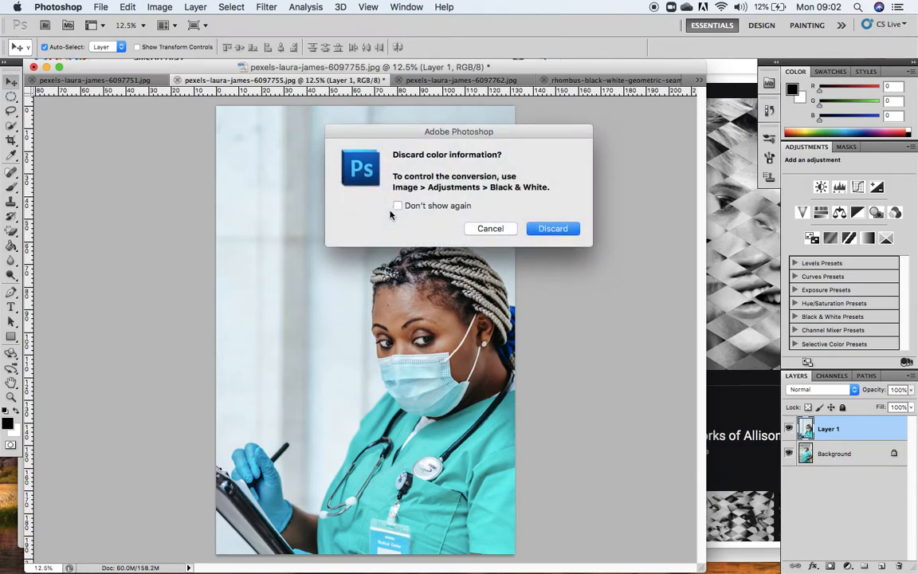
left_click(545, 231)
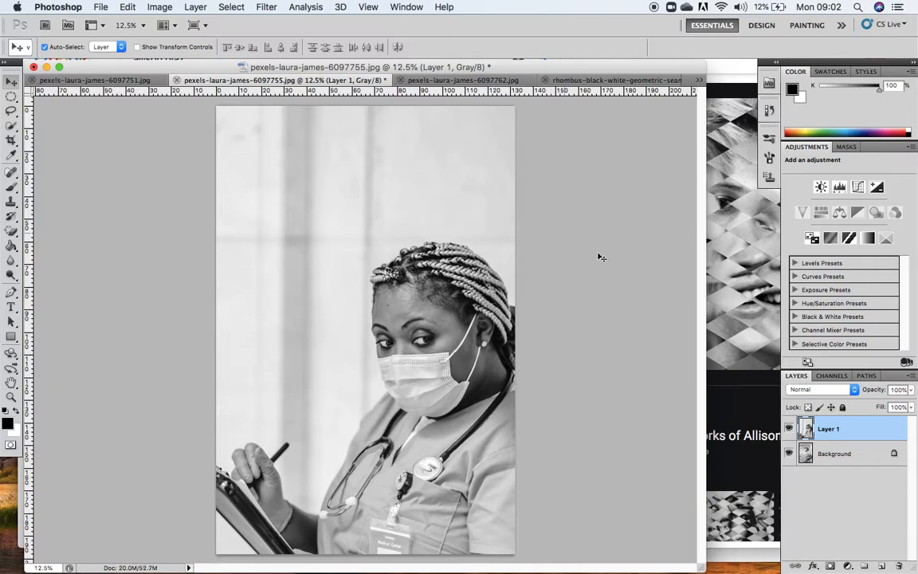
left_click(789, 429)
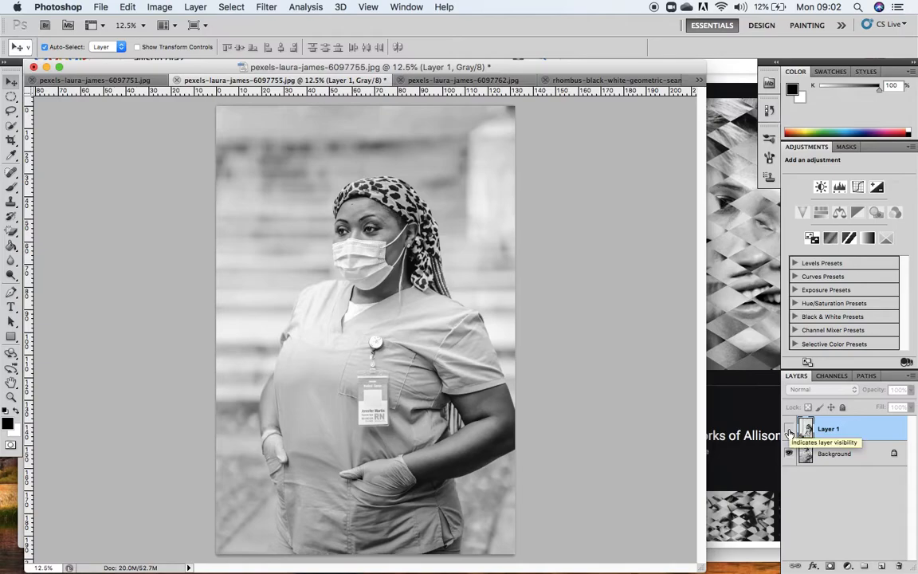
left_click(789, 429)
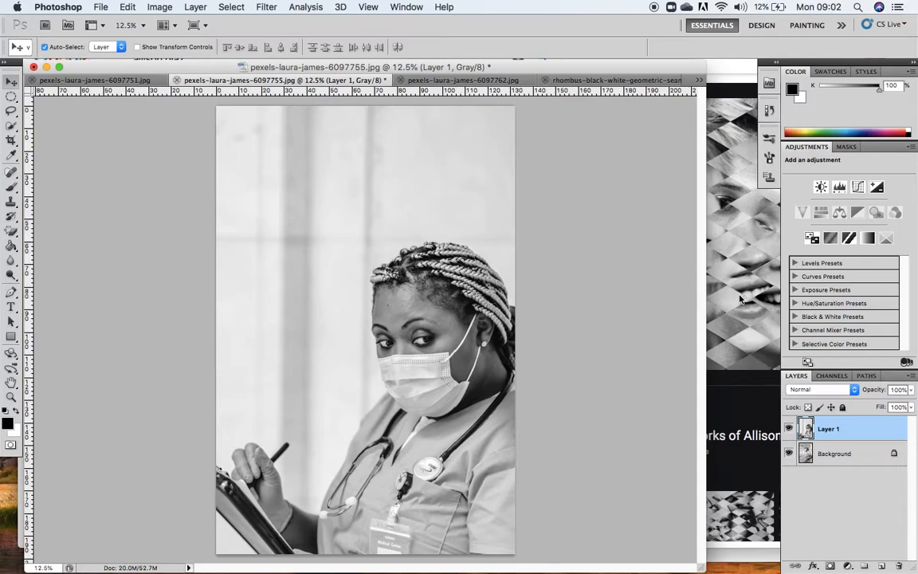
key("super+Tab")
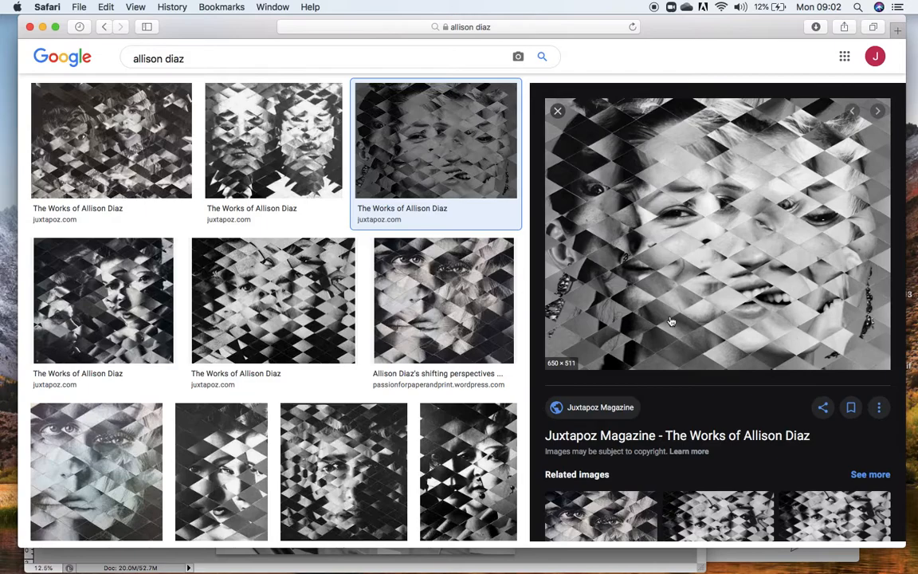
mouse_move(402, 562)
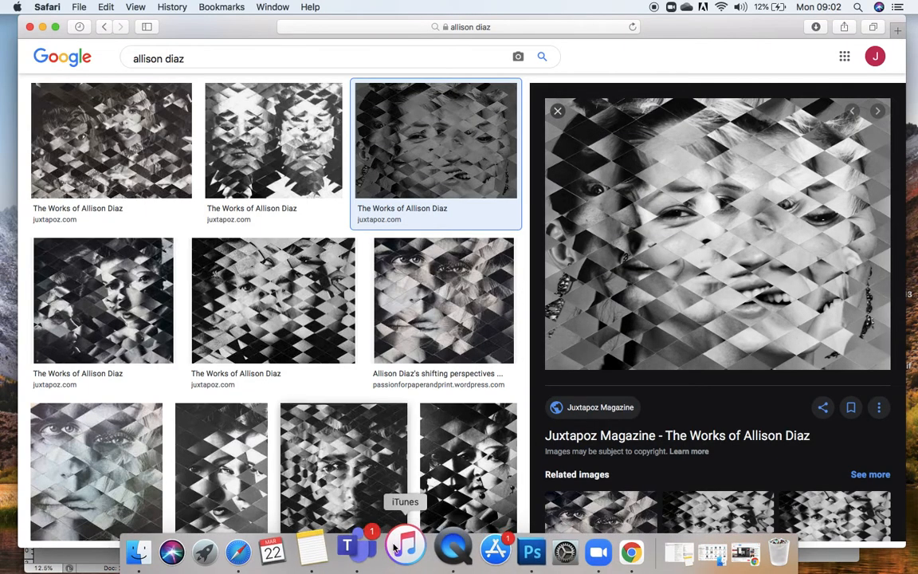
left_click(504, 547)
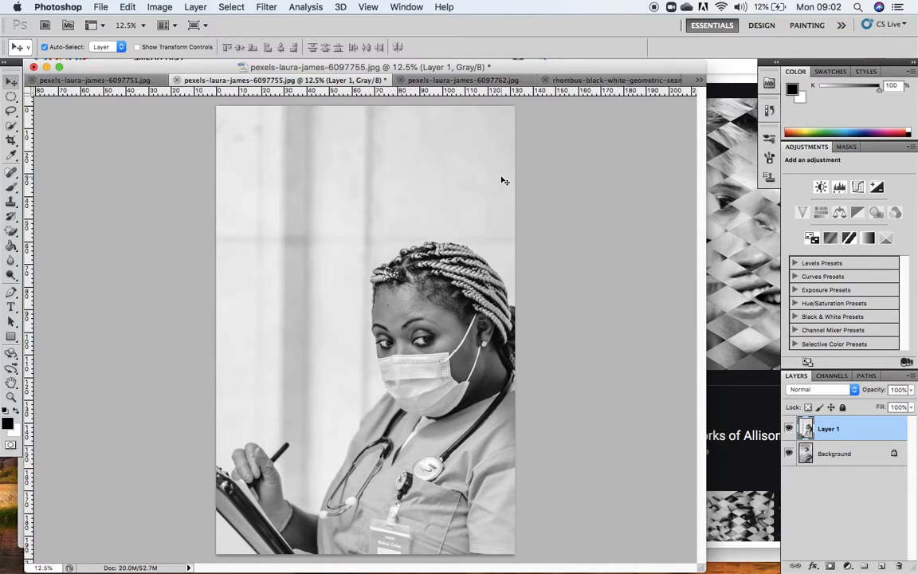
Hide Layer 1 and apply Levels to the Background photo with input black at 12 and input white at 248.
left_click(790, 429)
left_click(835, 456)
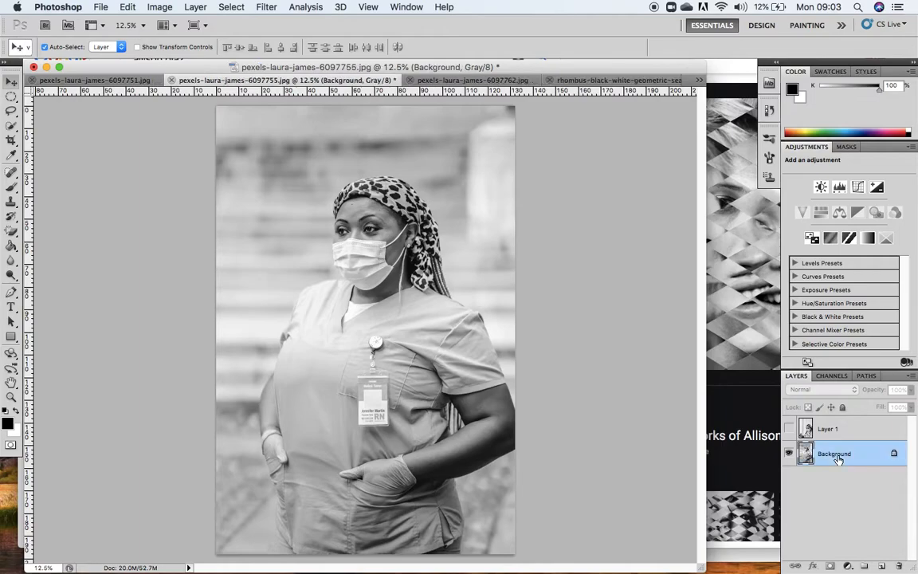
left_click(159, 8)
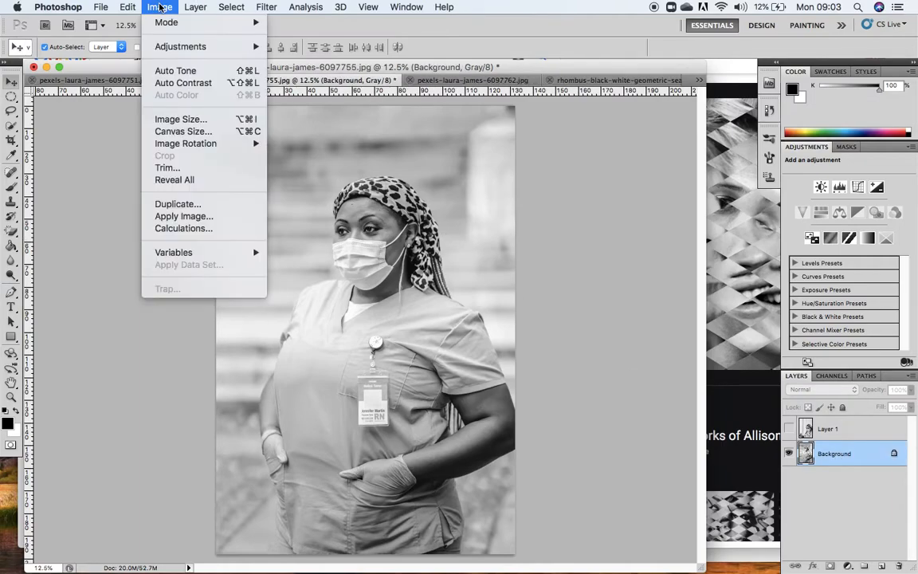
mouse_move(161, 26)
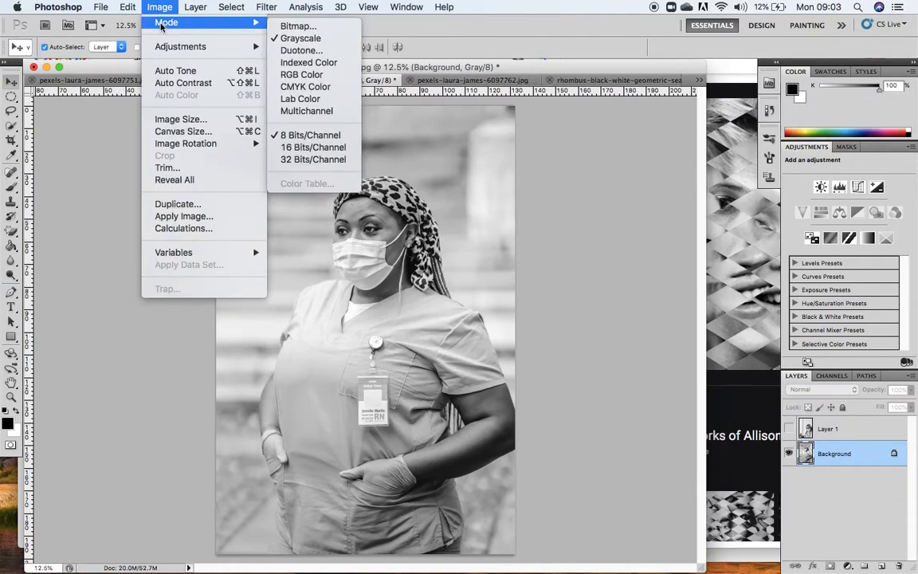
mouse_move(149, 47)
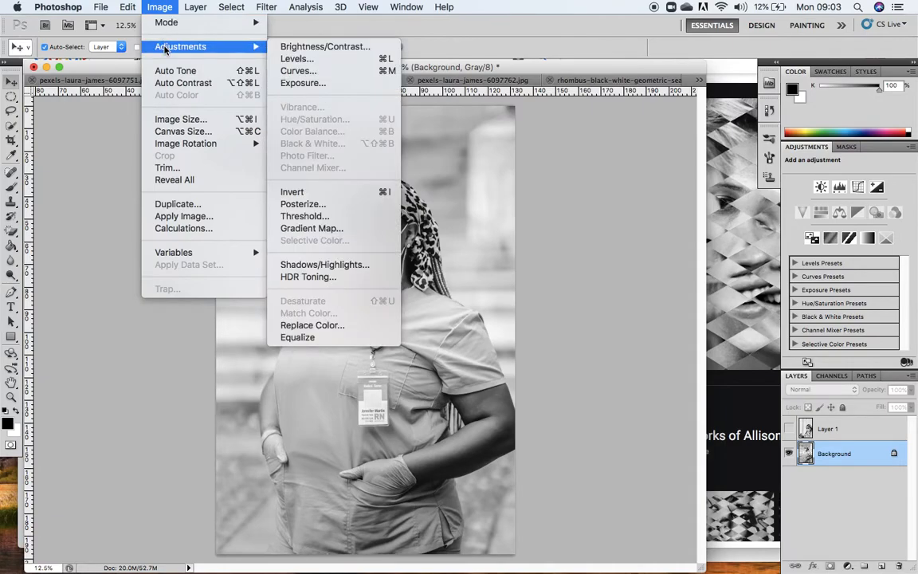
left_click(318, 60)
left_click_drag(561, 109, 571, 53)
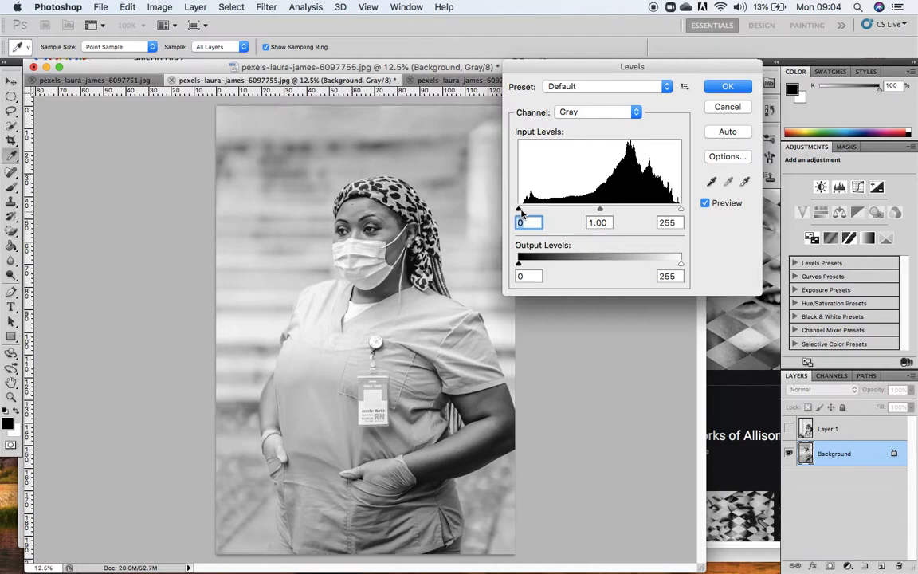
left_click_drag(521, 212, 558, 215)
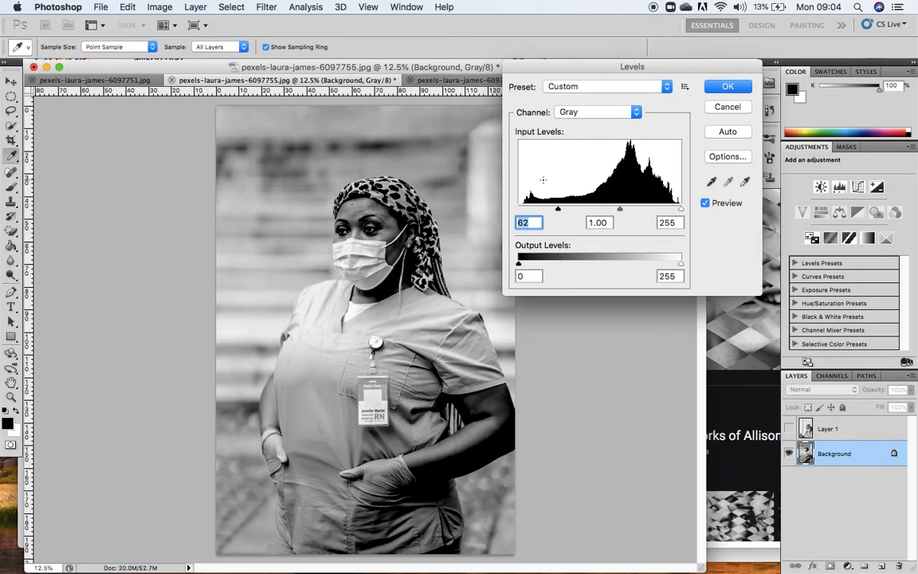
left_click_drag(558, 208, 525, 209)
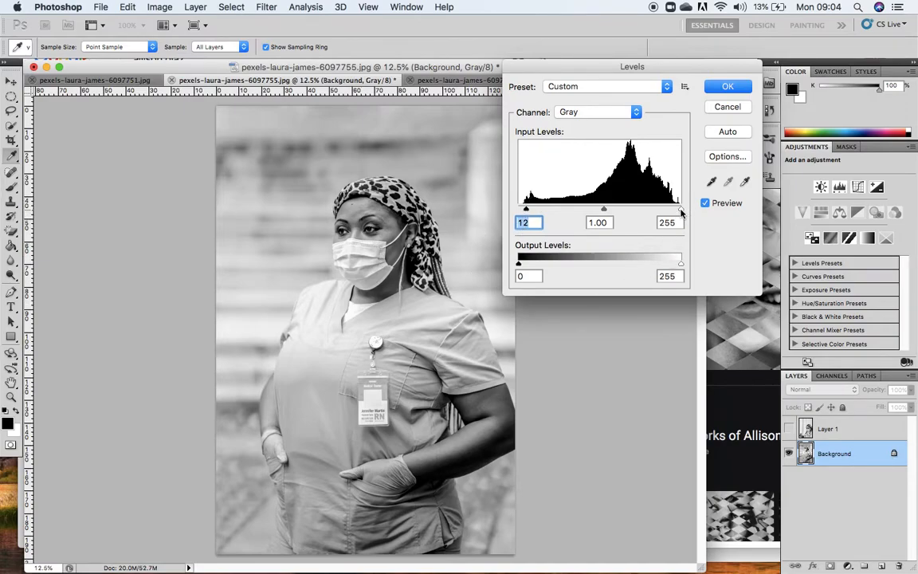
left_click_drag(681, 212, 635, 210)
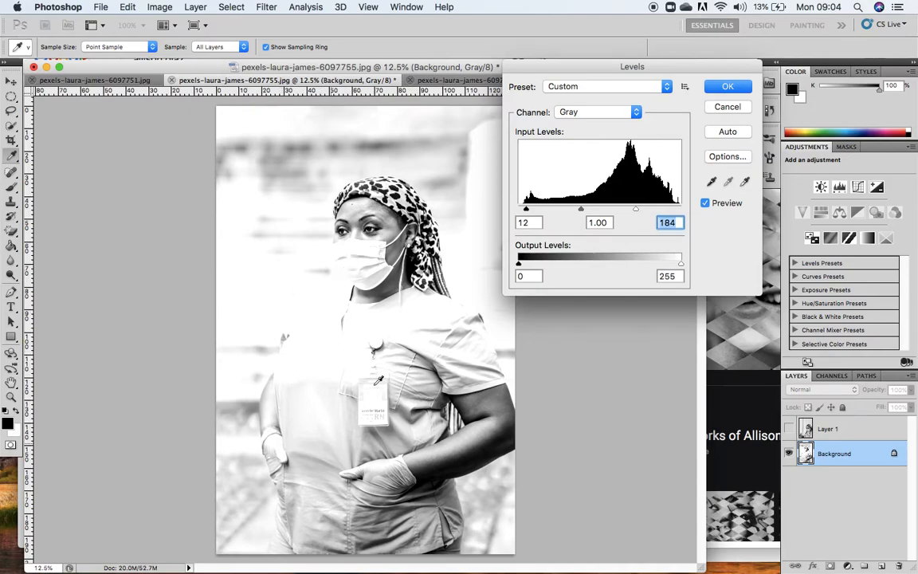
left_click_drag(635, 210, 678, 211)
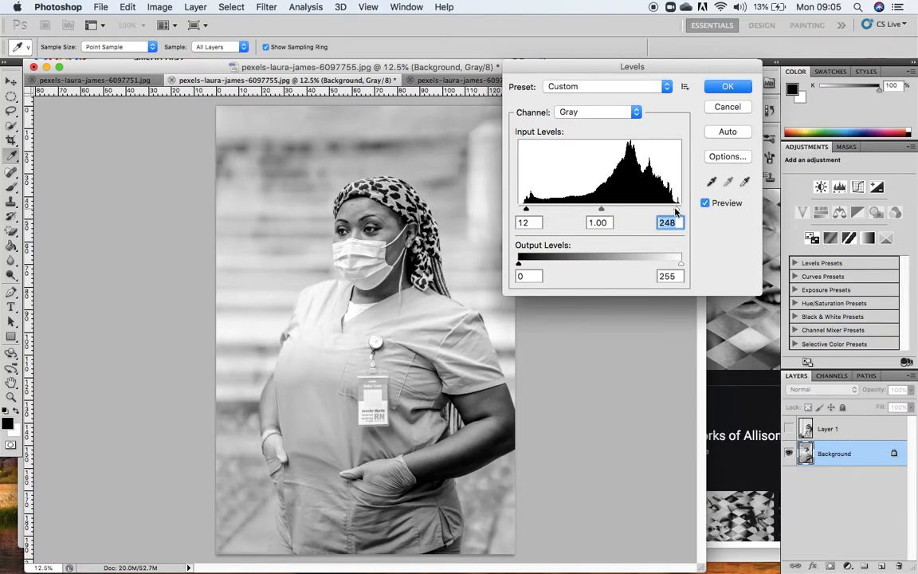
left_click(726, 87)
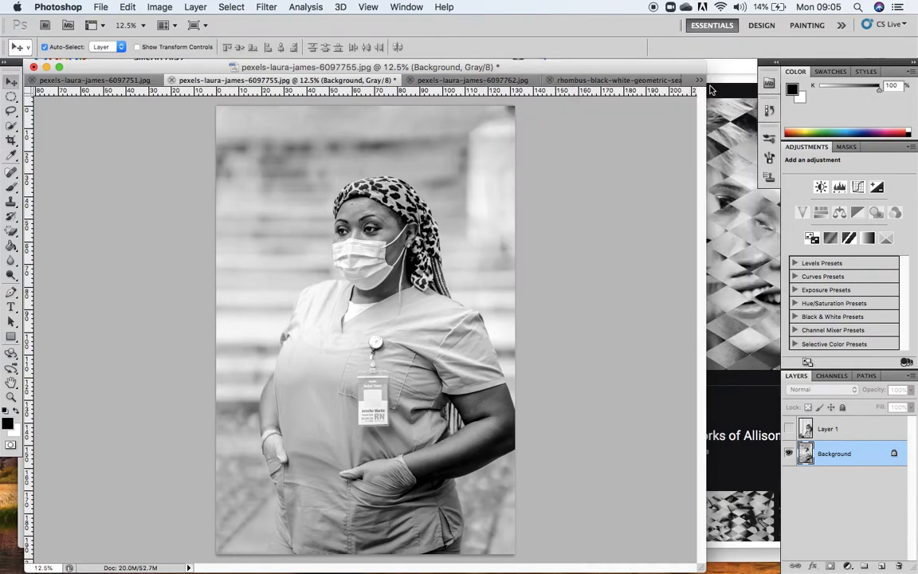
Show Layer 1 and shape a gentle Curves S-curve on it, with points at input 71, output 76 and input 29, output 24.
left_click(789, 428)
left_click(883, 435)
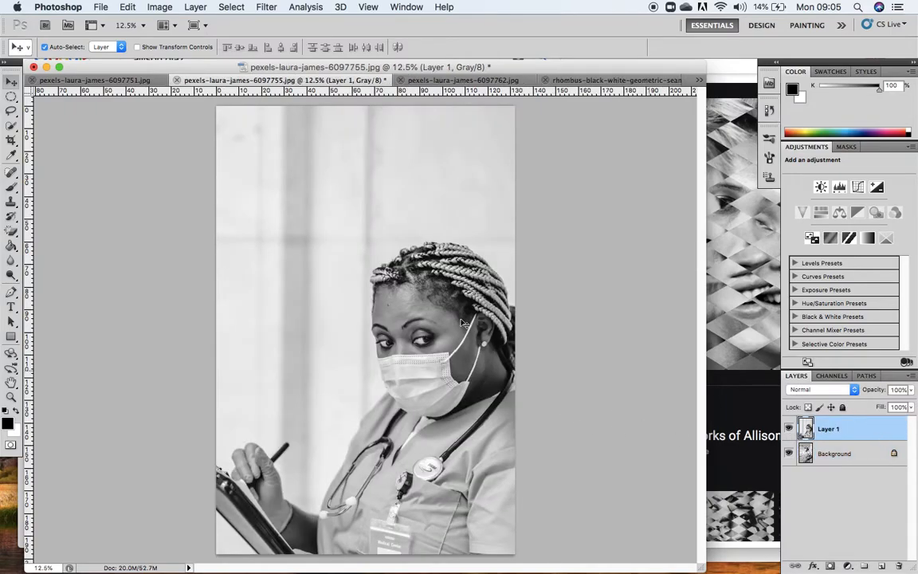
left_click(160, 7)
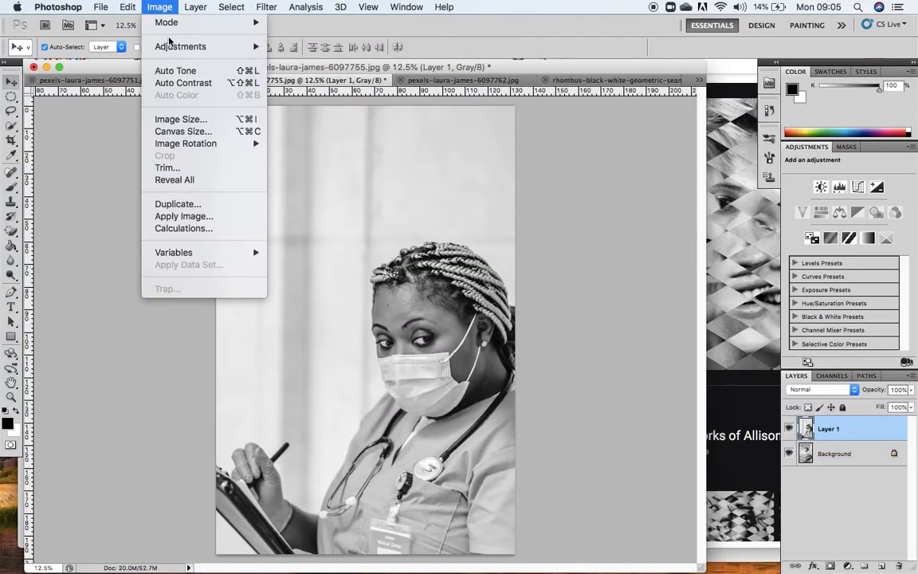
mouse_move(167, 47)
left_click(292, 71)
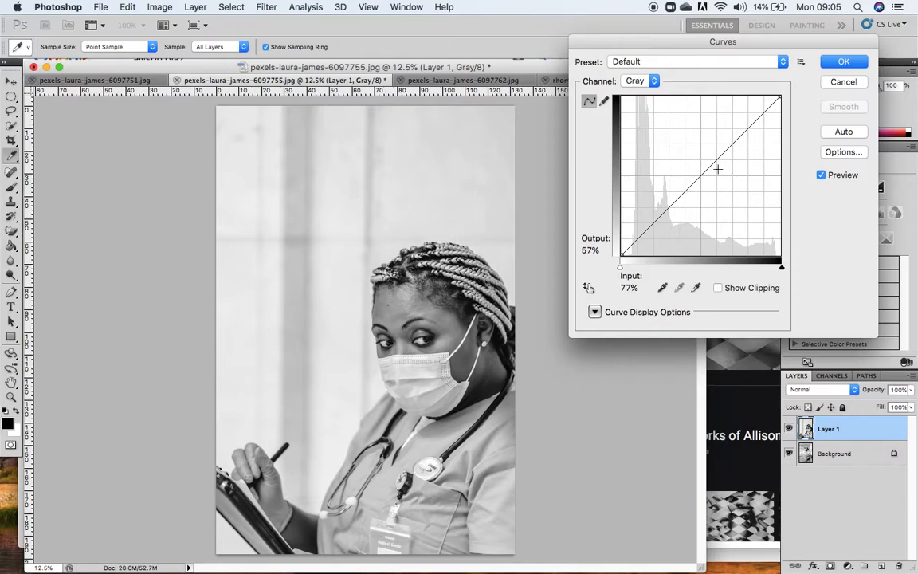
left_click_drag(735, 144, 734, 132)
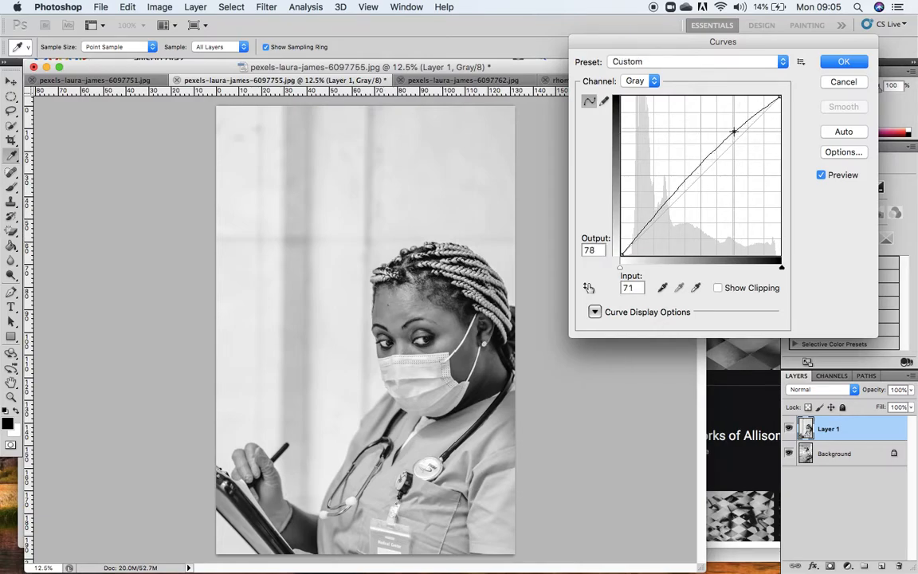
left_click_drag(663, 206, 669, 219)
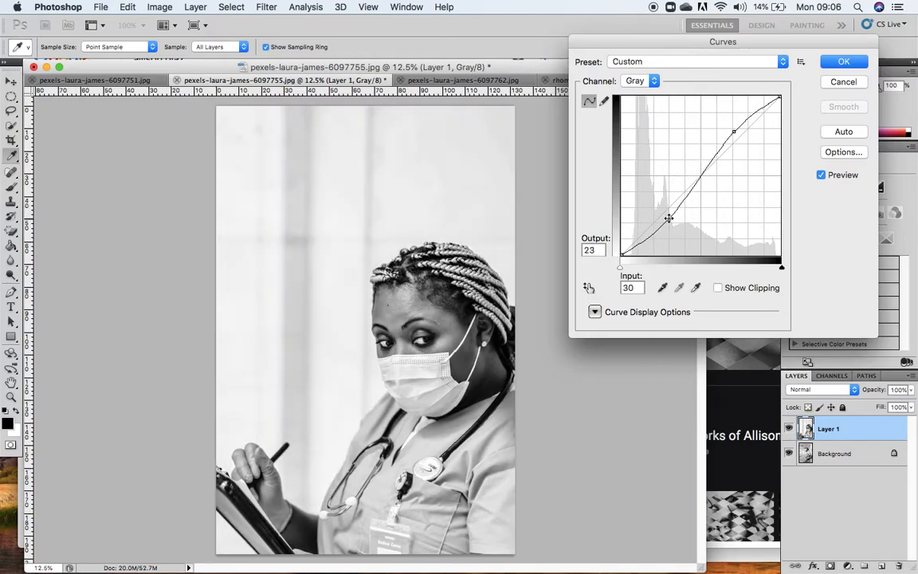
mouse_move(669, 221)
left_mouse_down()
mouse_move(686, 234)
mouse_move(667, 216)
left_mouse_up()
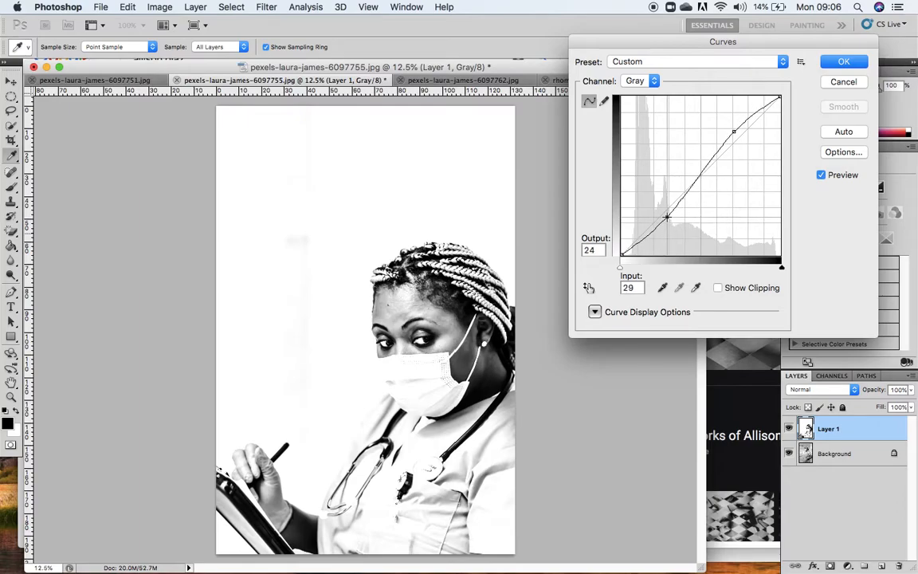
mouse_move(733, 129)
left_mouse_down()
mouse_move(719, 113)
mouse_move(737, 135)
left_mouse_up()
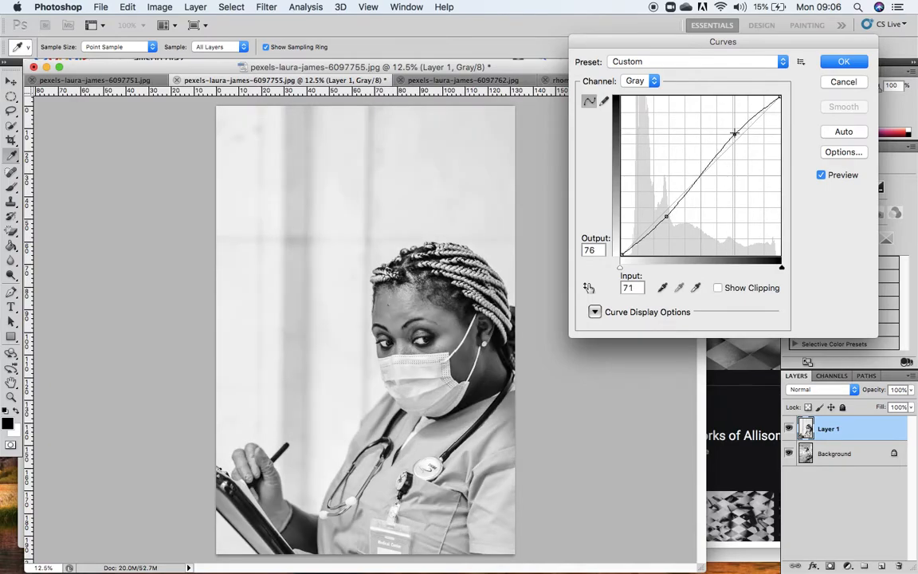
left_click(665, 217)
left_click(665, 217)
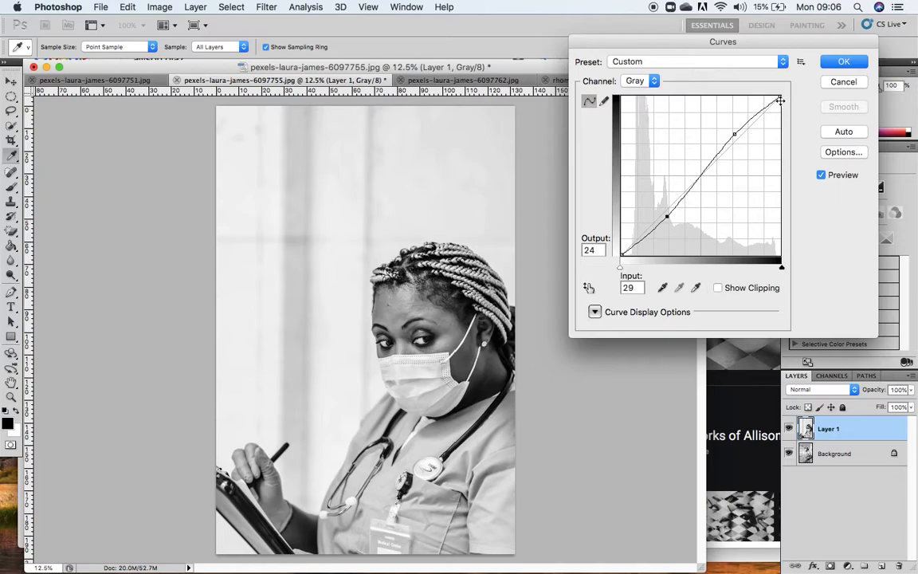
Try shifting the curve's two endpoints, return them to 0 and 100, and apply the Curves adjustment to Layer 1.
left_click_drag(622, 255, 559, 235)
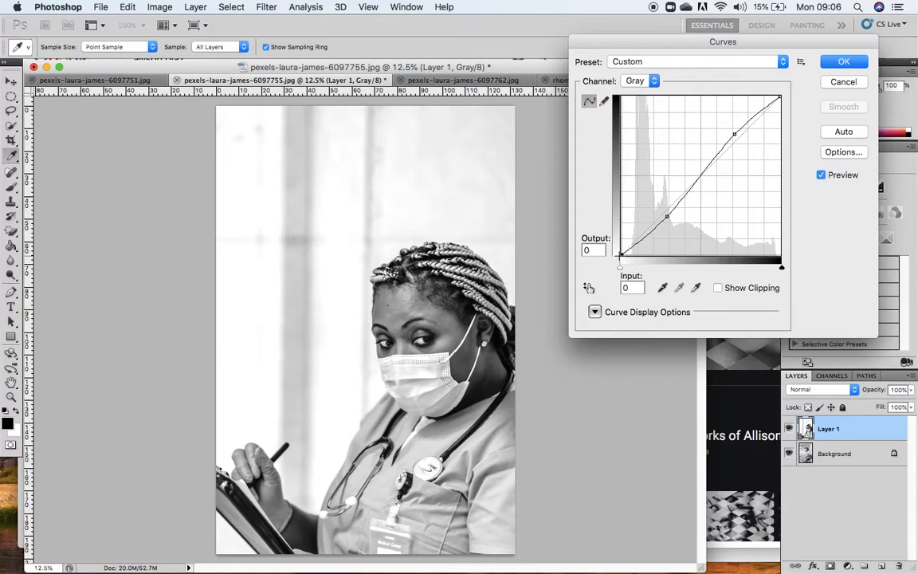
left_click_drag(779, 96, 781, 114)
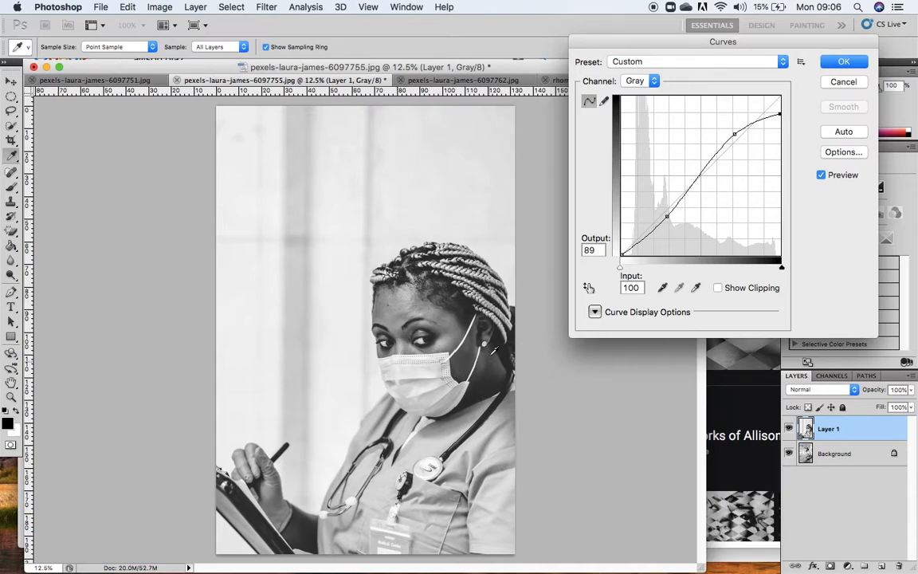
left_click_drag(780, 113, 758, 96)
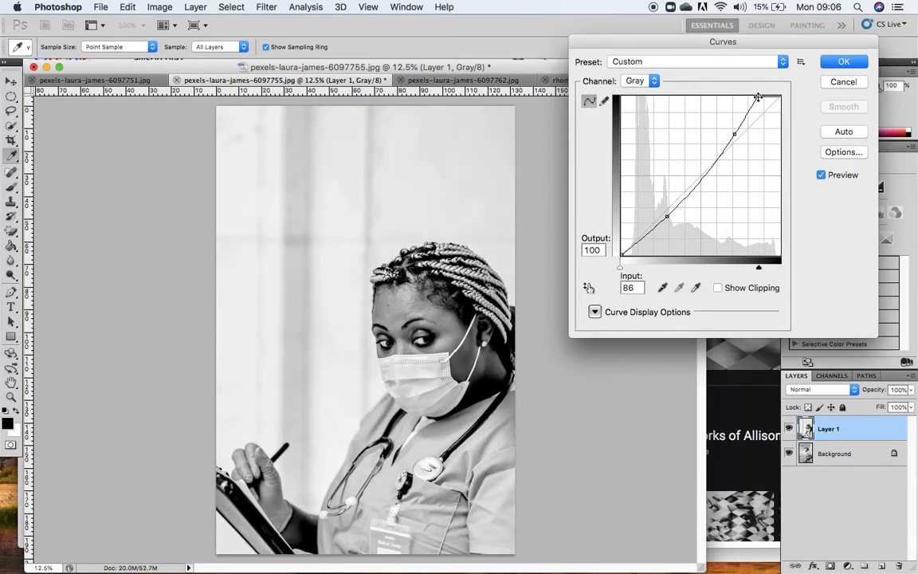
left_click_drag(757, 97, 781, 96)
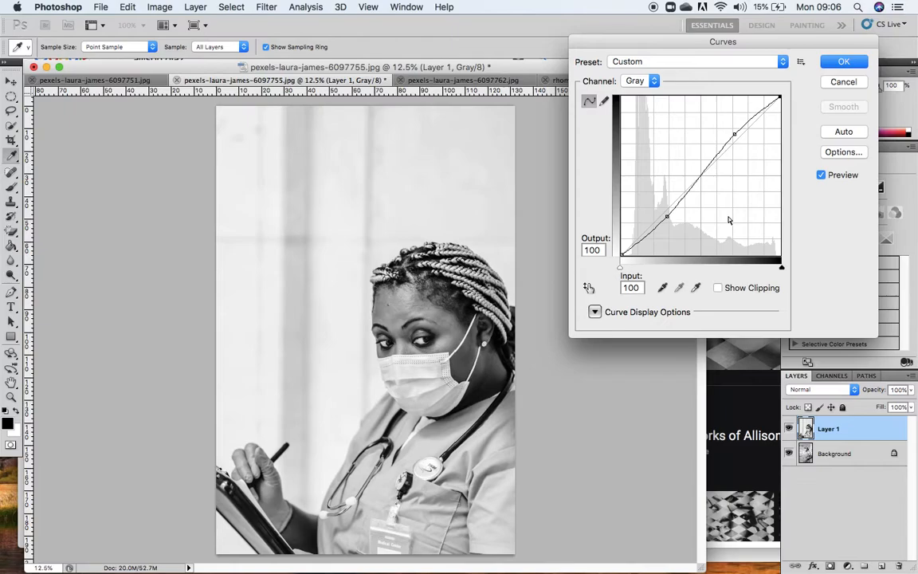
left_click(843, 62)
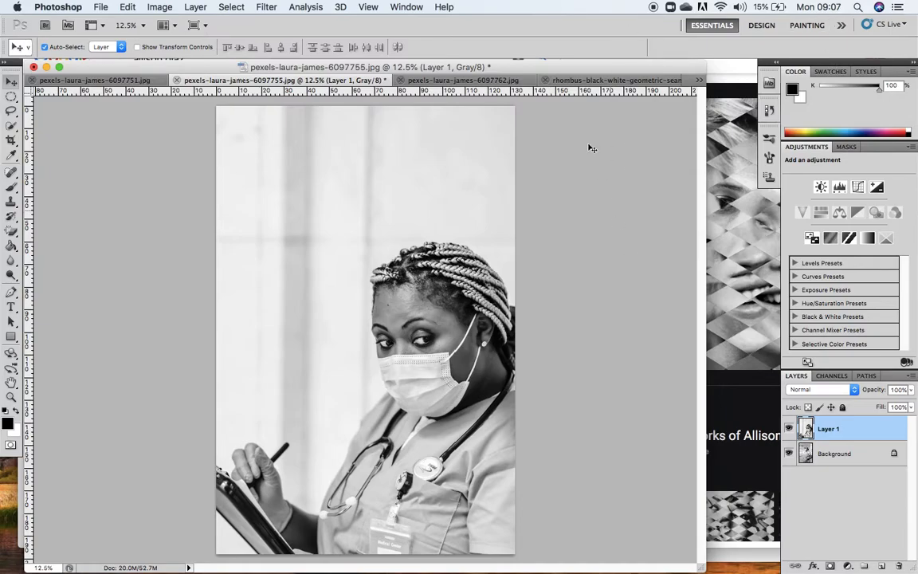
Copy the black-and-white rhombus pattern image into the 6097755 document as a new layer above the nurse photos.
left_click(588, 82)
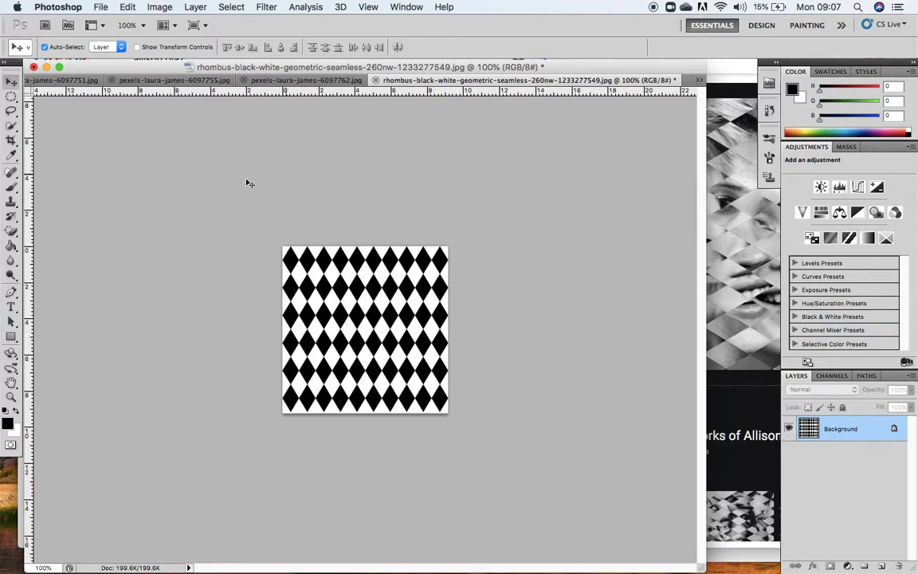
left_click(271, 82)
left_click(209, 82)
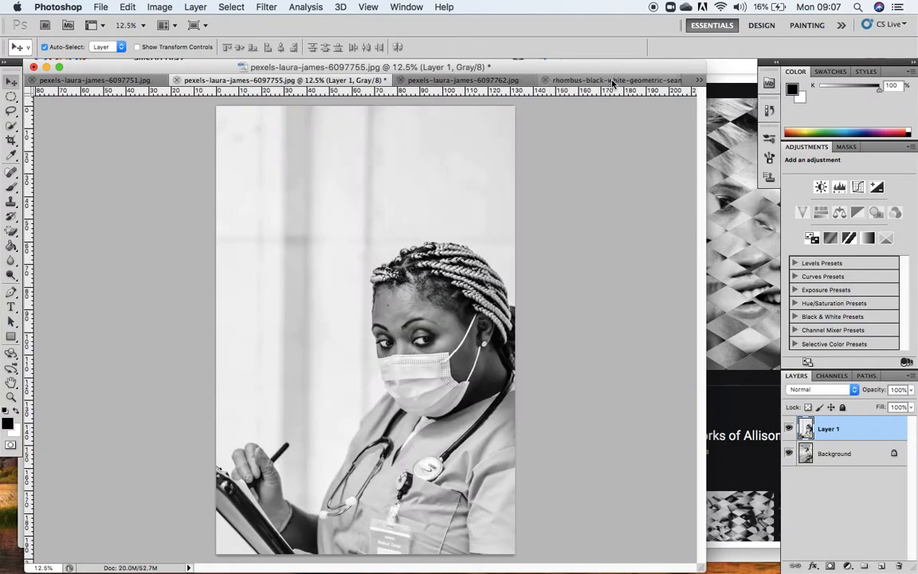
left_click(541, 82)
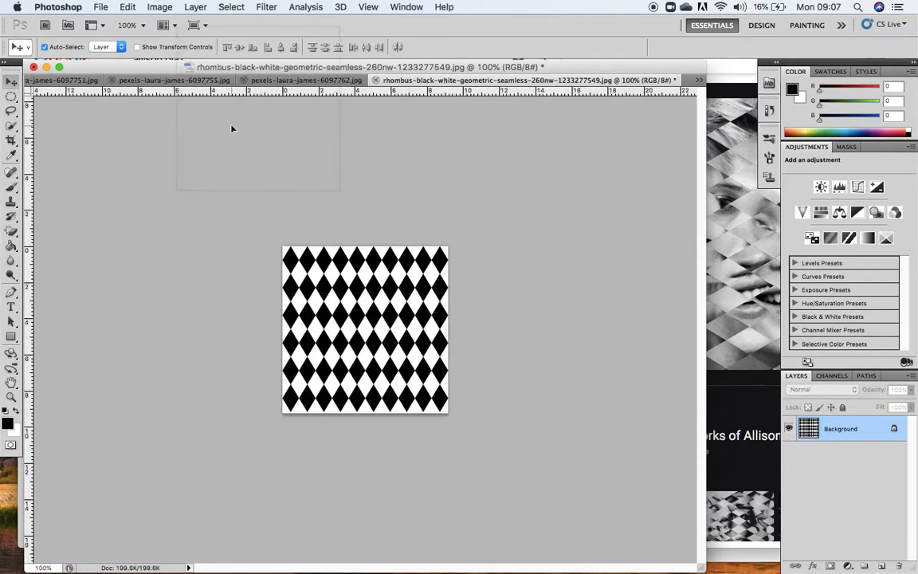
left_click_drag(187, 85, 330, 297)
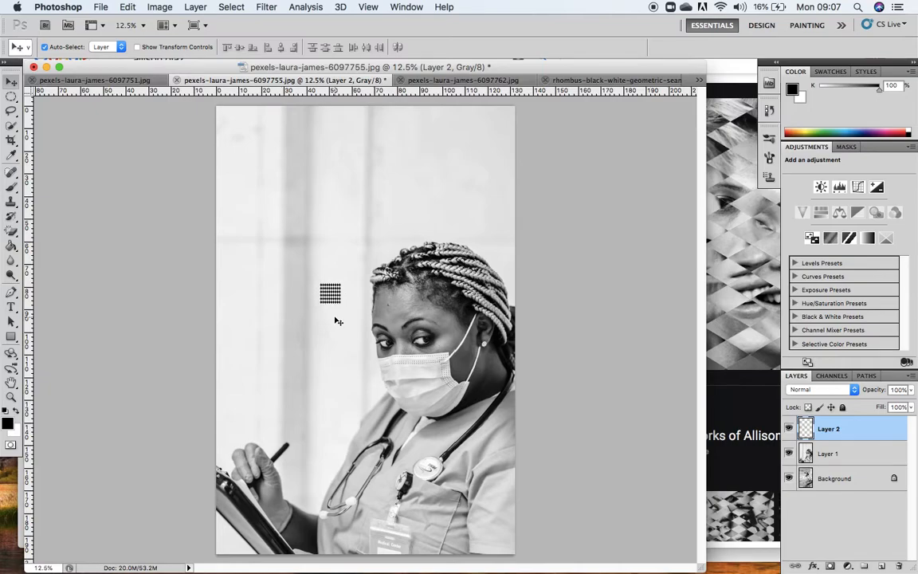
Scale the rhombus pattern proportionally to about 1729% and position it across the full width of the canvas.
key("super+t")
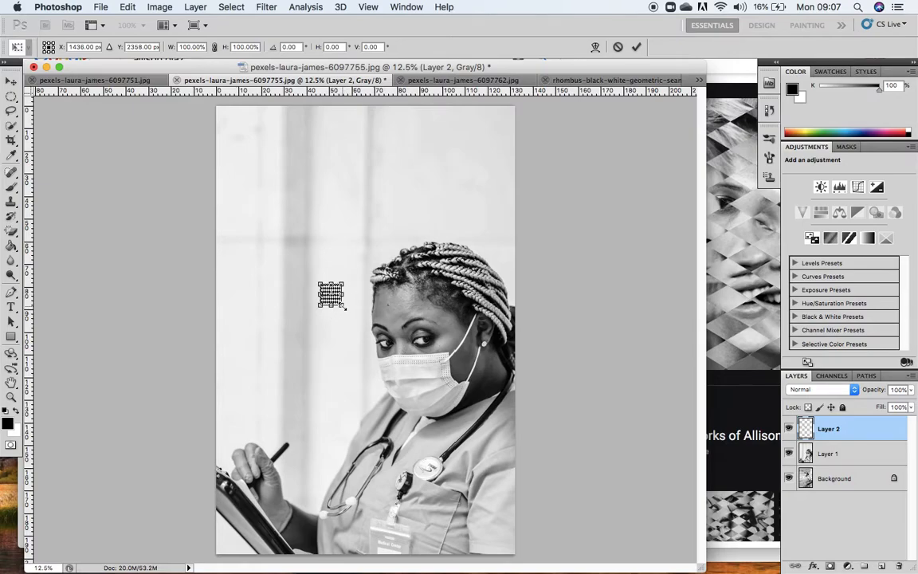
left_click_drag(344, 307, 602, 564)
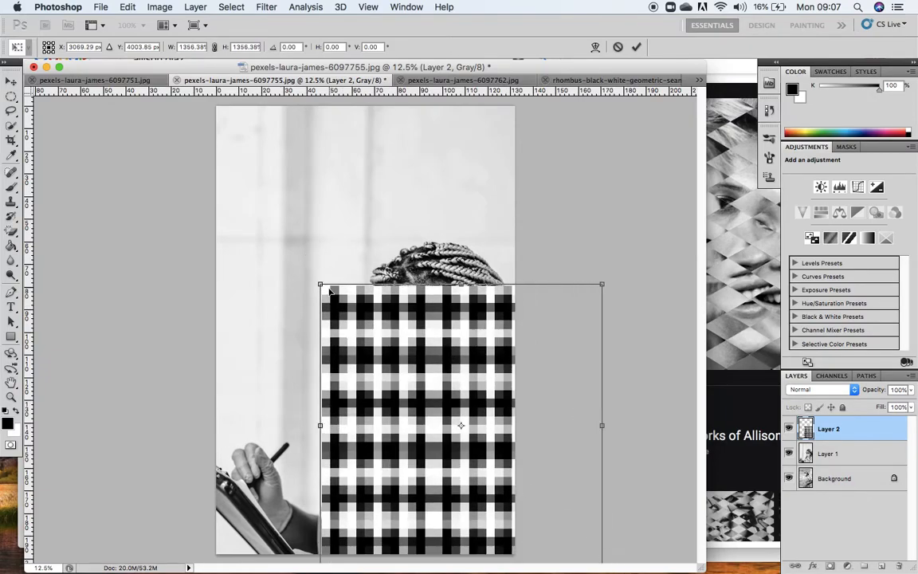
left_click_drag(321, 286, 244, 206)
left_click_drag(340, 282, 304, 228)
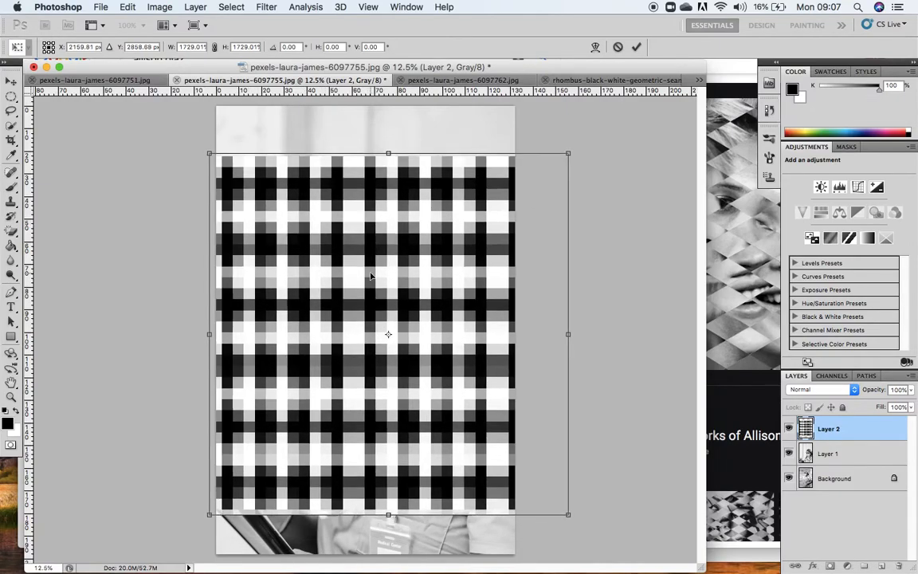
key("Return")
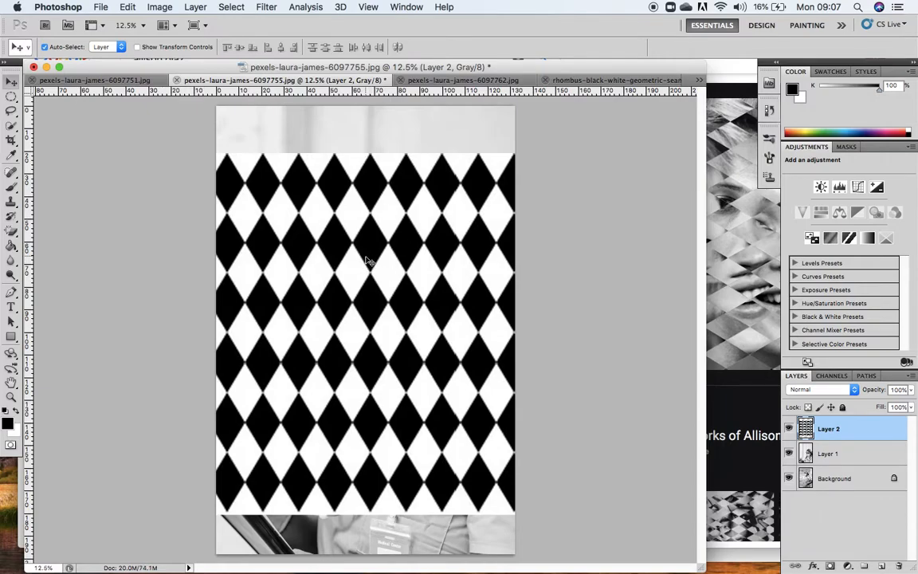
Rotate the rhombus pattern 90° so the diamonds lie horizontally, and shift it slightly left and down over the canvas.
key("super+t")
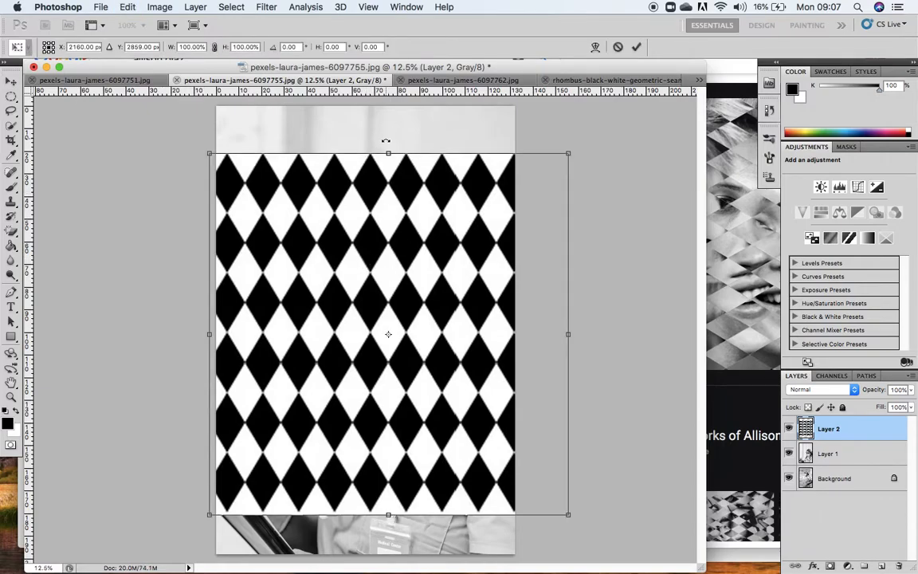
left_click_drag(388, 141, 578, 308)
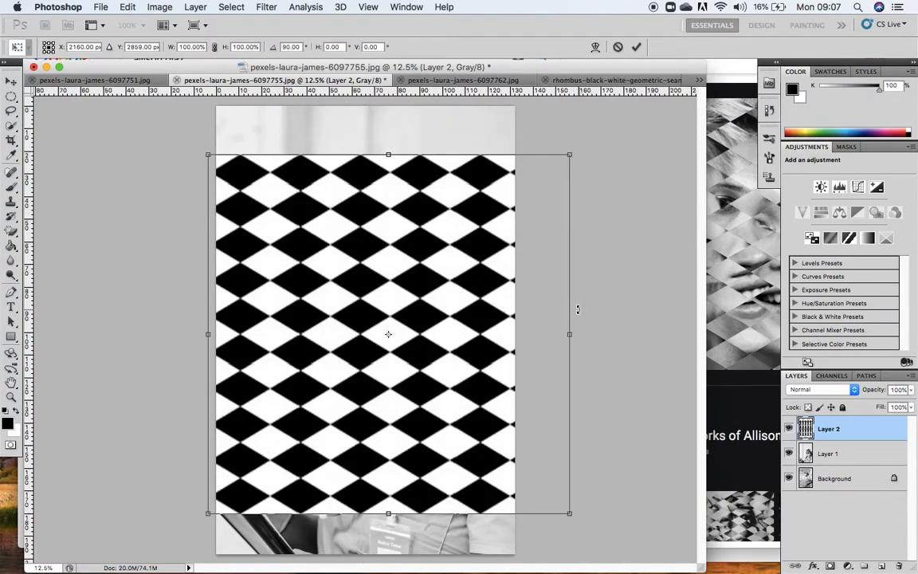
left_click_drag(472, 343, 451, 351)
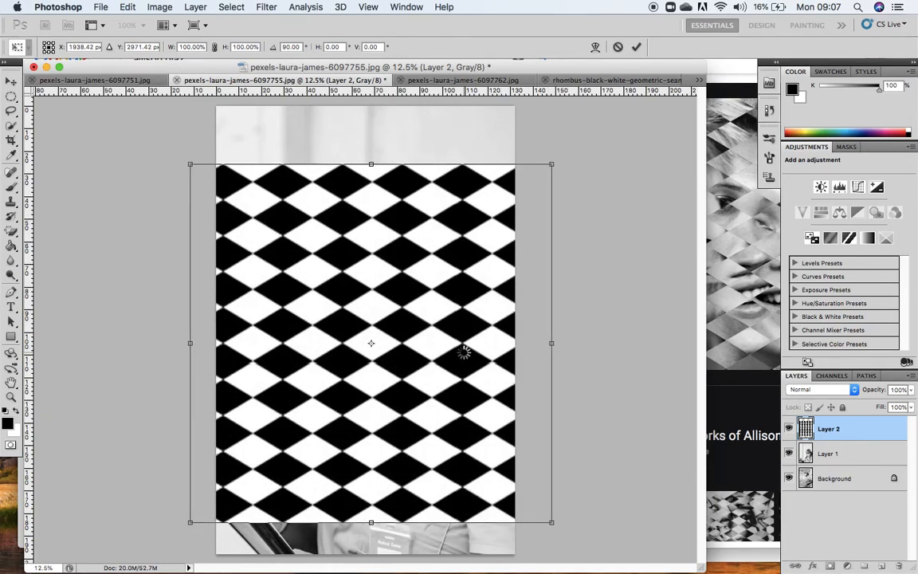
key("Return")
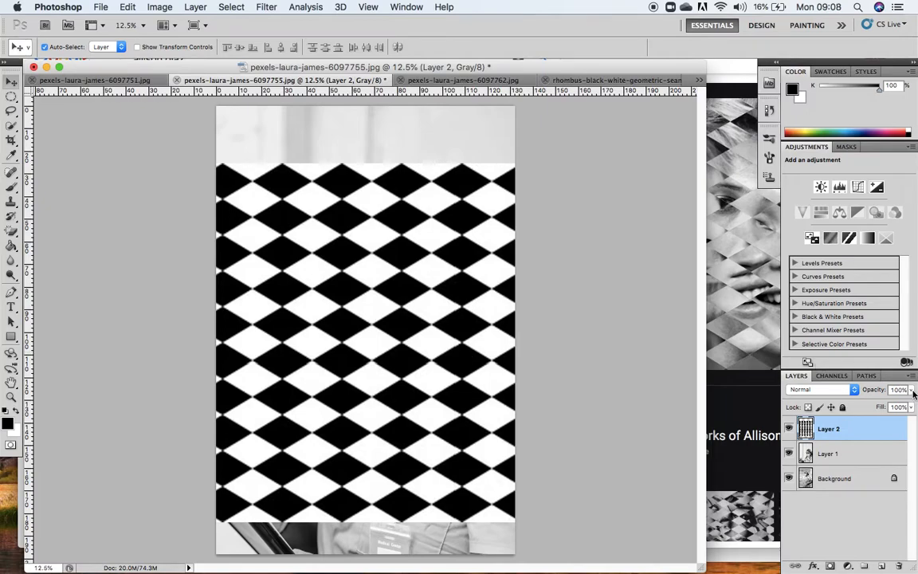
Lower the opacity of the rhombus pattern in Layer 2 to 47% and of Layer 1 to 60%.
left_click(913, 390)
left_click_drag(909, 408, 874, 408)
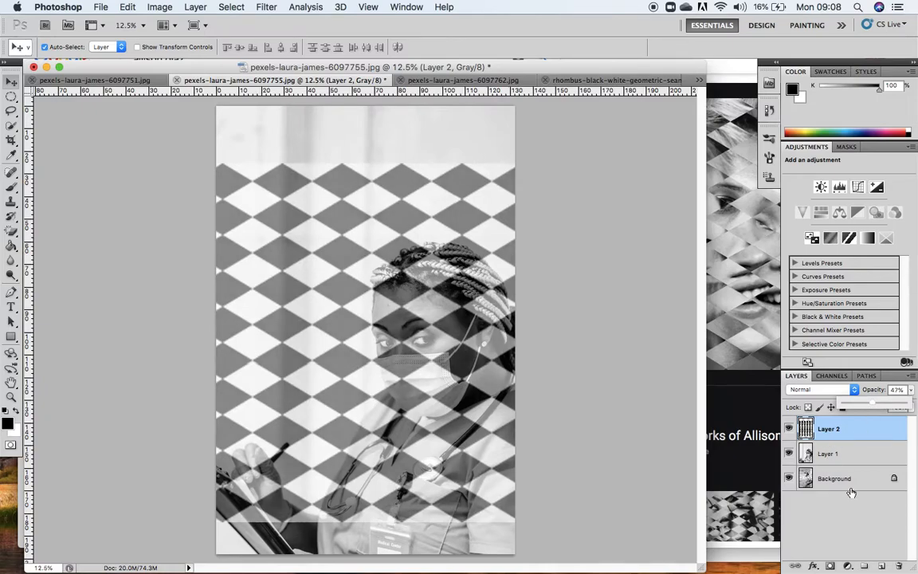
left_click(857, 455)
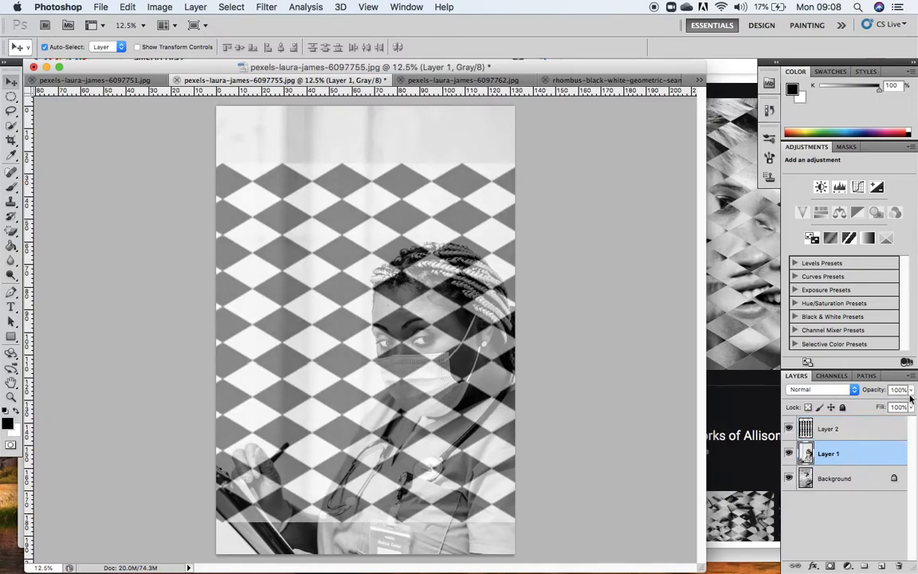
left_click_drag(905, 406, 881, 406)
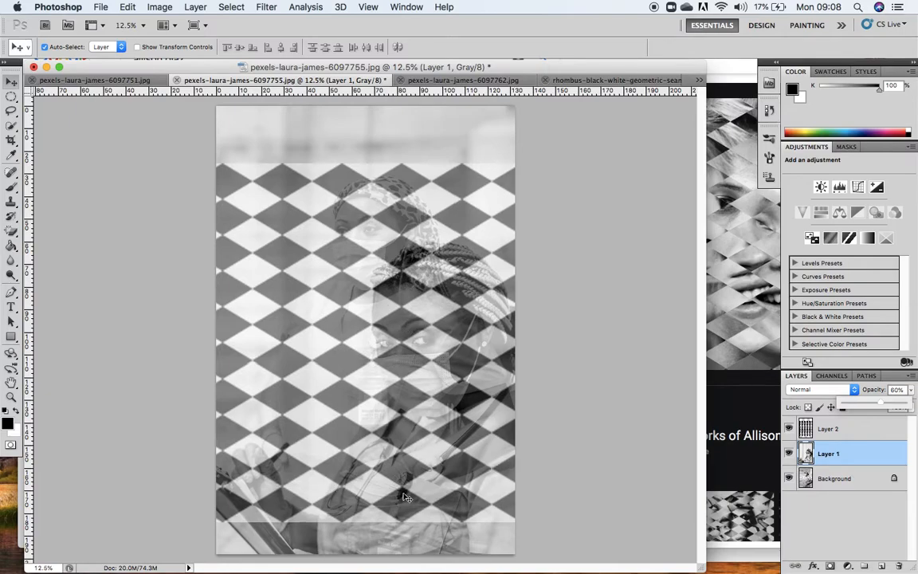
Shift the rhombus pattern in Layer 2 slightly down over the two nurse photos.
left_click(869, 430)
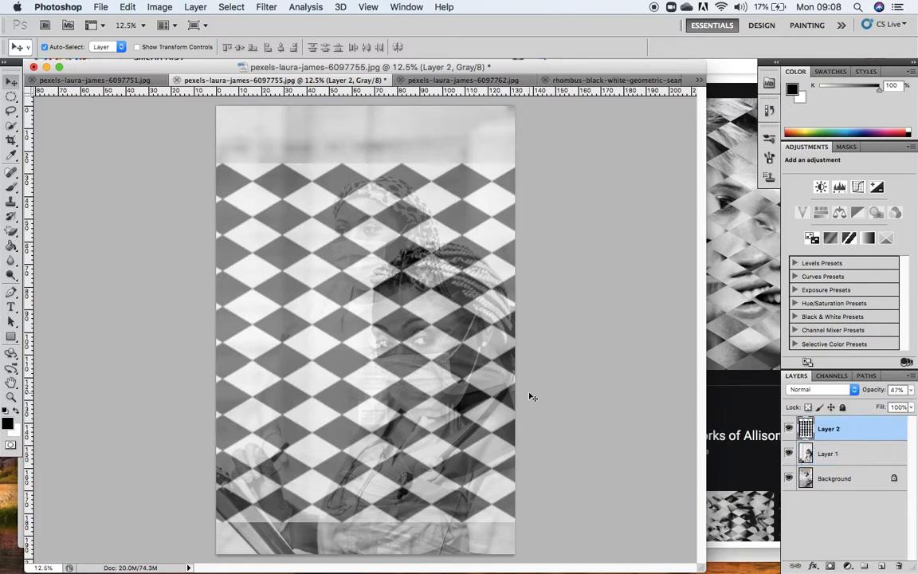
key("super+t")
mouse_move(388, 398)
left_mouse_down()
mouse_move(388, 390)
mouse_move(389, 399)
left_mouse_up()
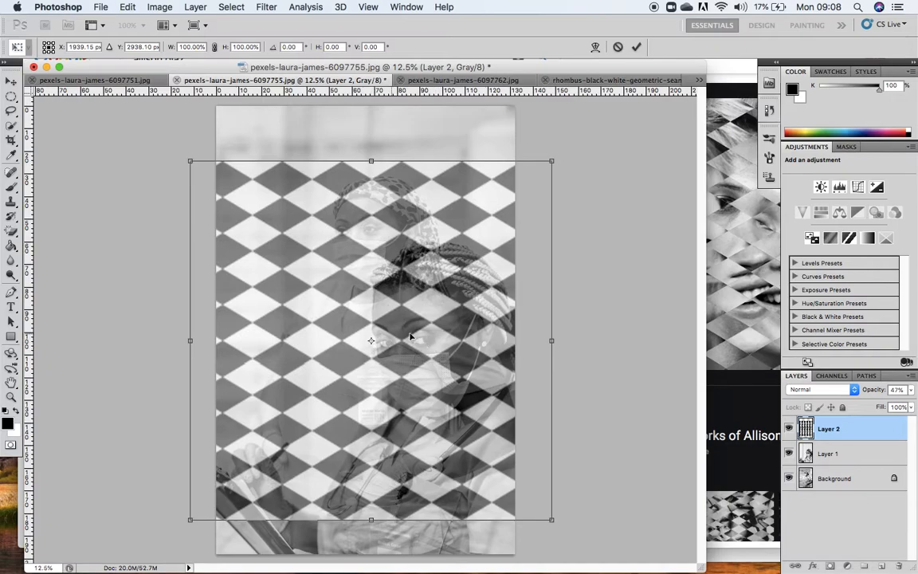
left_click_drag(353, 255, 354, 262)
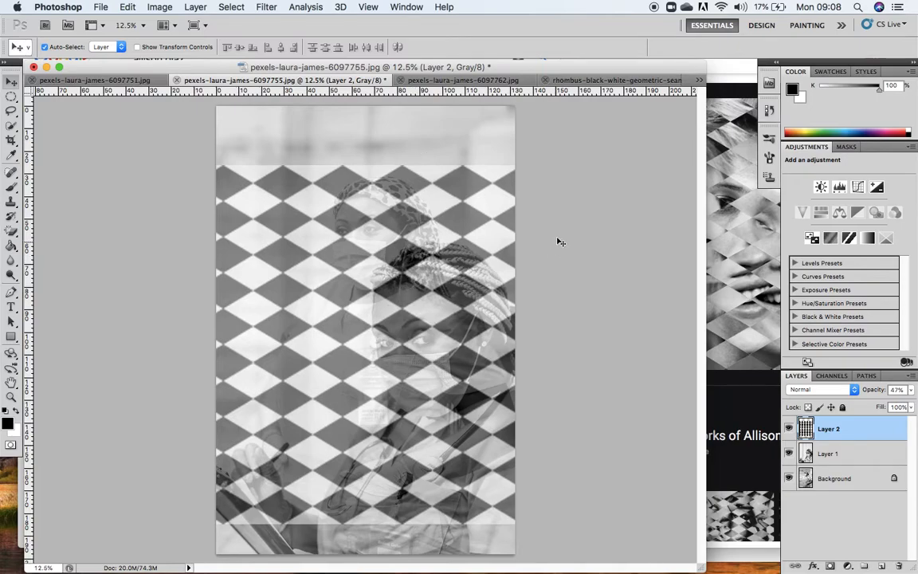
Crop the image to the area covered by the rhombus pattern, trimming the uncovered strips above and below it.
left_click(11, 139)
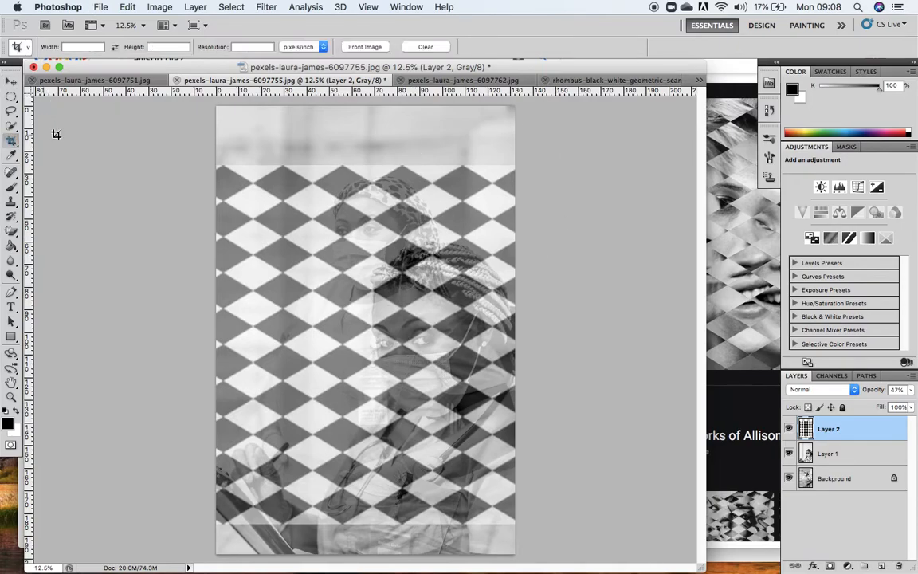
left_click_drag(217, 164, 514, 529)
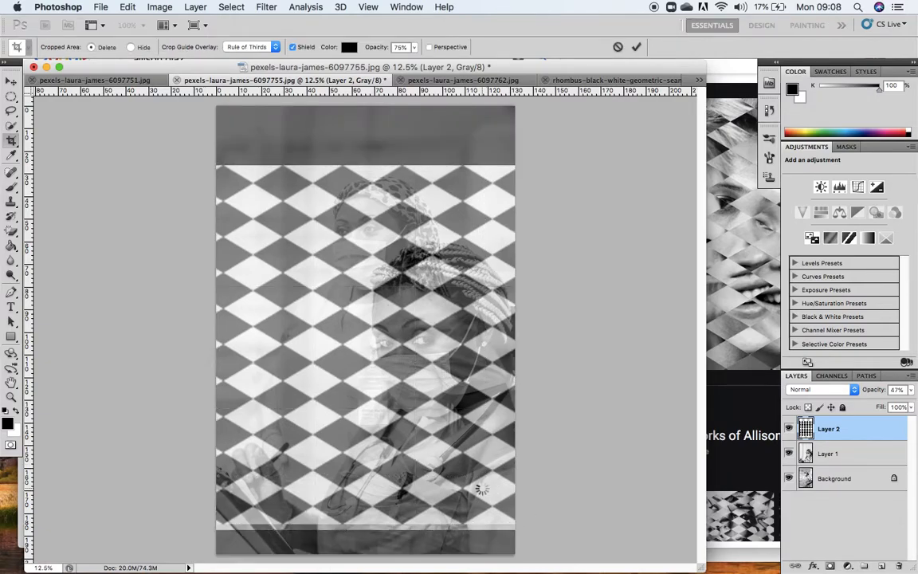
key("Return")
left_click_drag(217, 144, 530, 502)
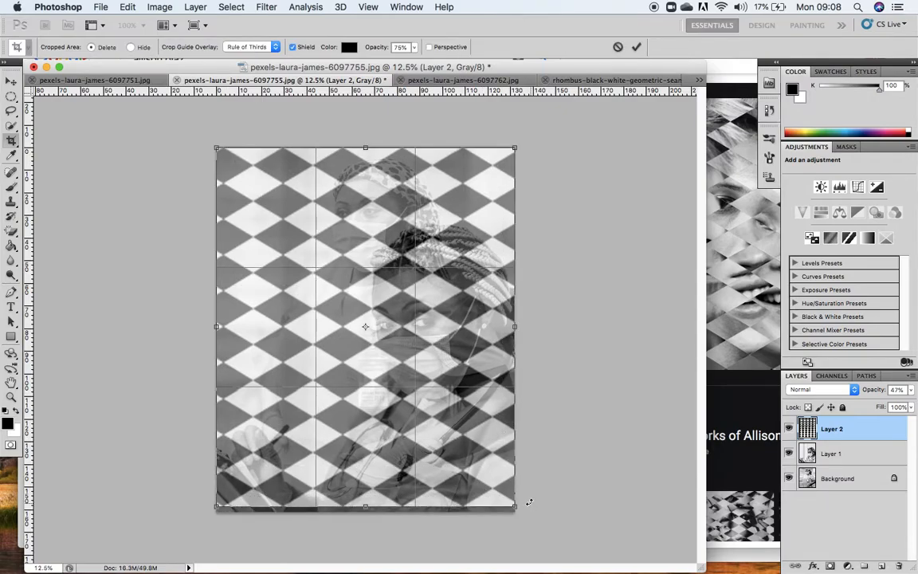
key("Return")
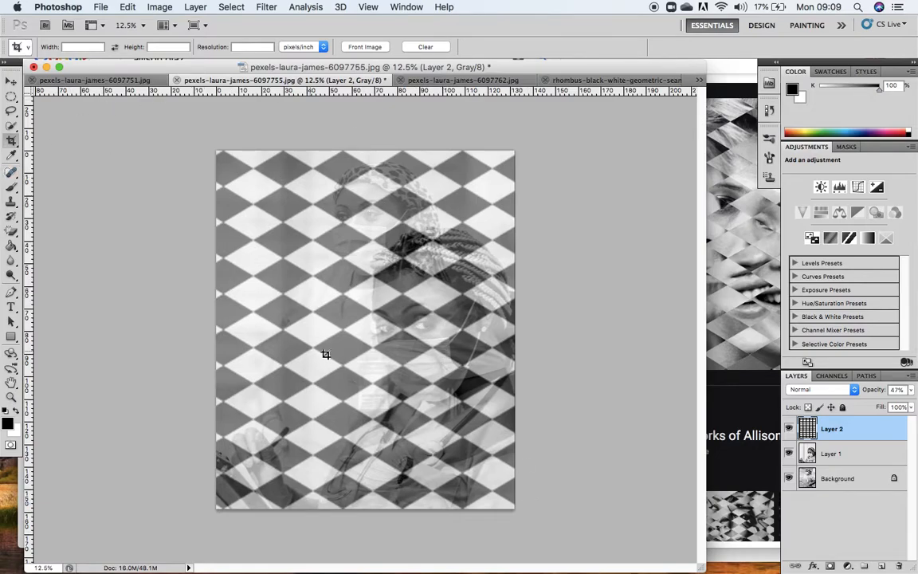
left_click(819, 452)
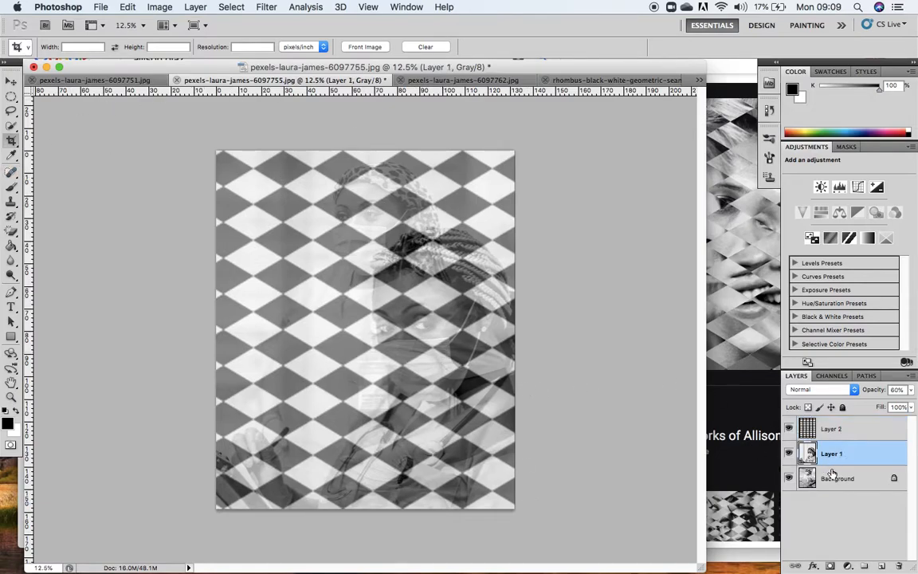
left_click(820, 478)
left_click(833, 429)
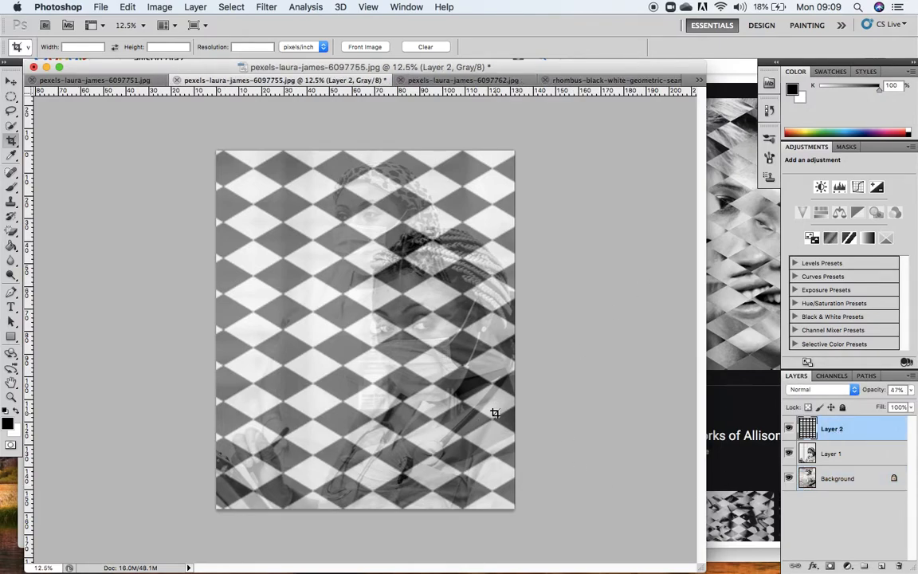
left_click(728, 300)
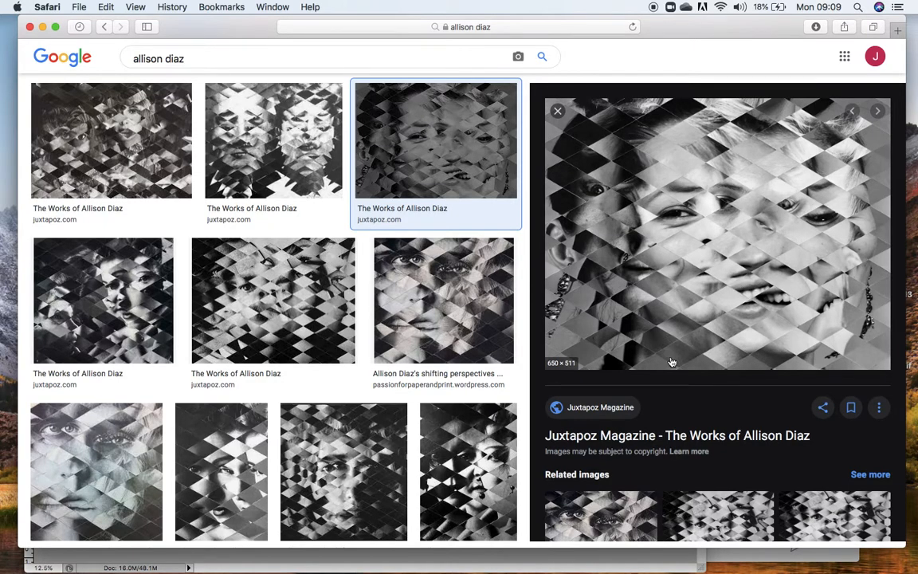
mouse_move(429, 555)
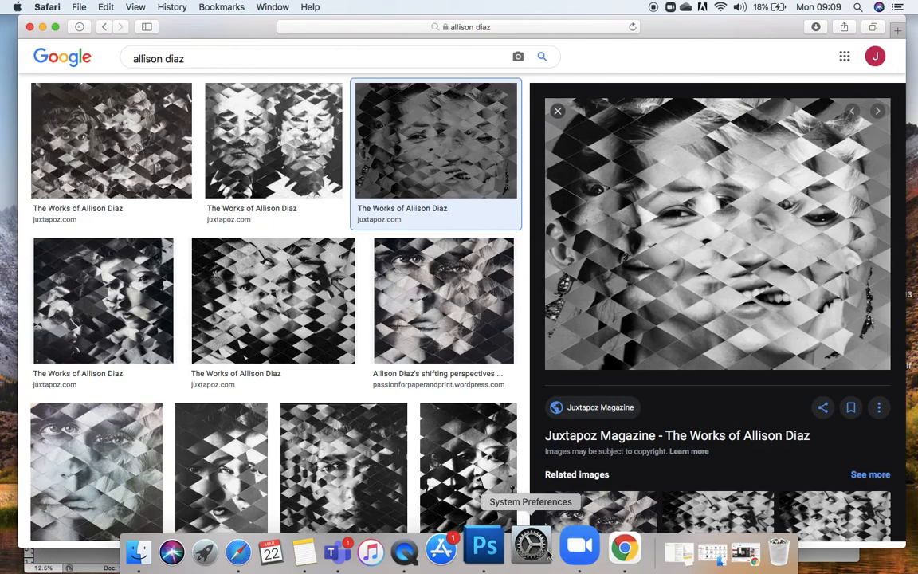
left_click(504, 555)
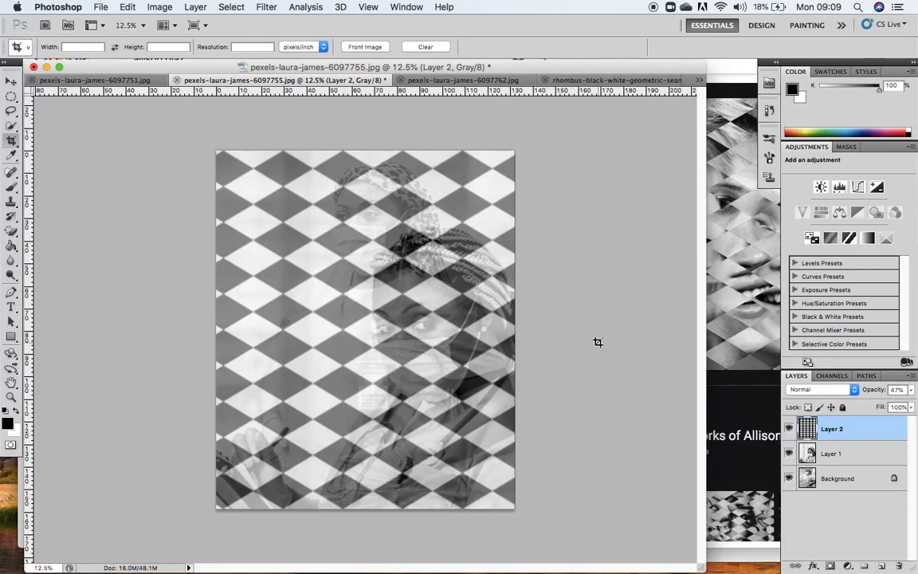
Set the opacity of Layer 1 and of the rhombus pattern in Layer 2 back to 100%.
left_click(845, 458)
left_click(911, 390)
left_click_drag(886, 403, 914, 403)
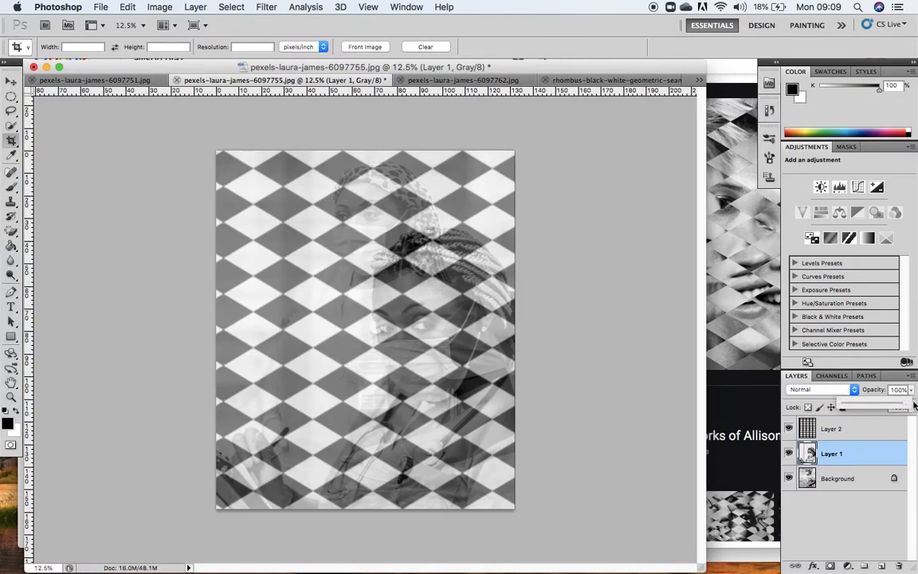
left_click(882, 436)
left_click(878, 437)
left_click(909, 389)
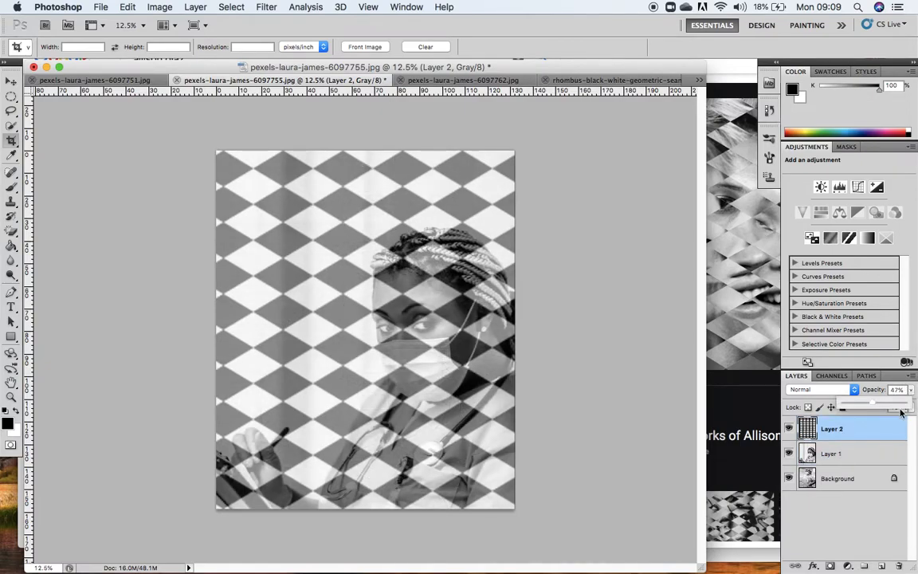
left_click_drag(875, 407, 914, 407)
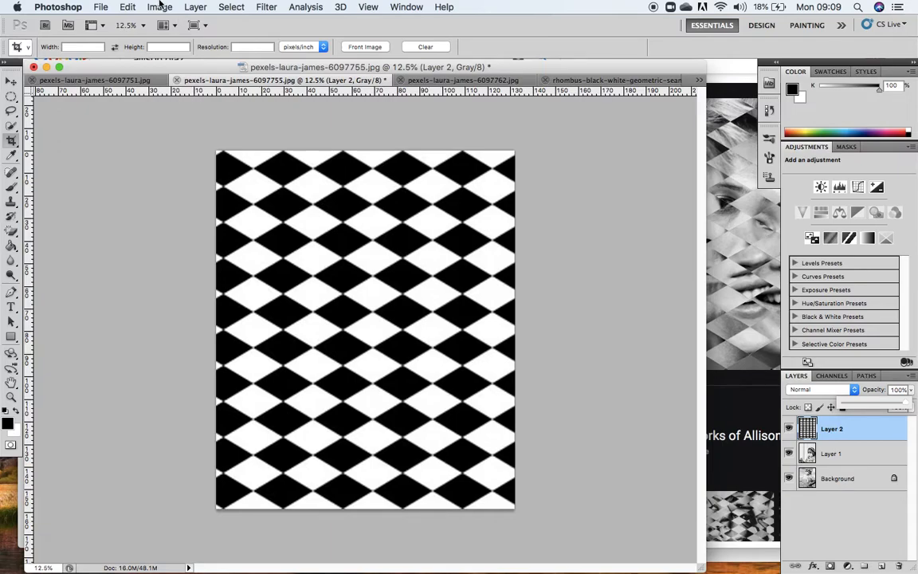
Select the black diamonds of the pattern in Layer 2 with Color Range set to Shadows.
left_click(232, 7)
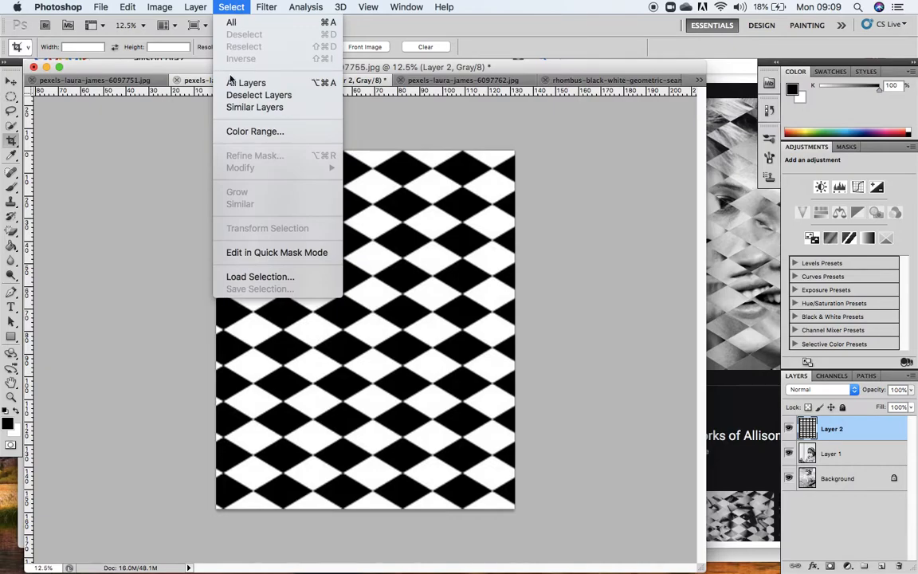
left_click(243, 130)
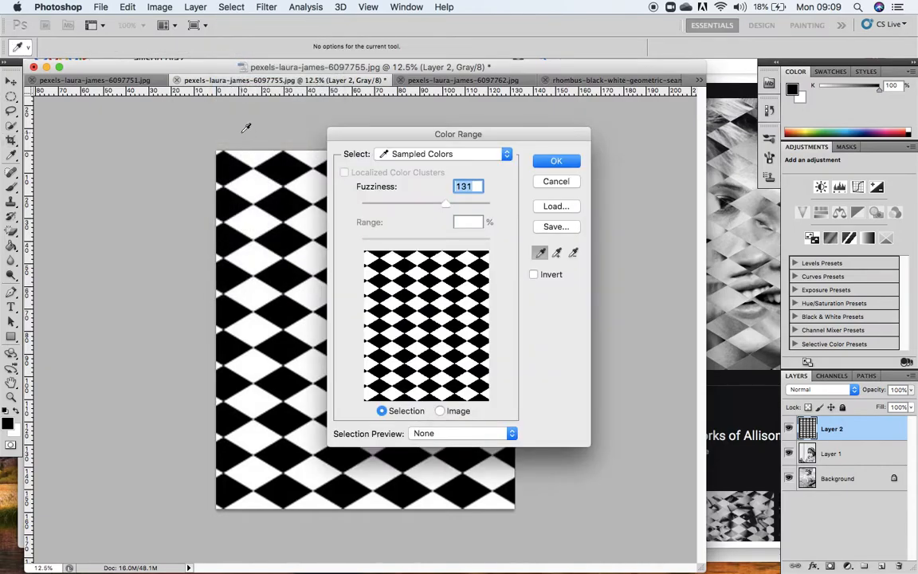
left_click(507, 154)
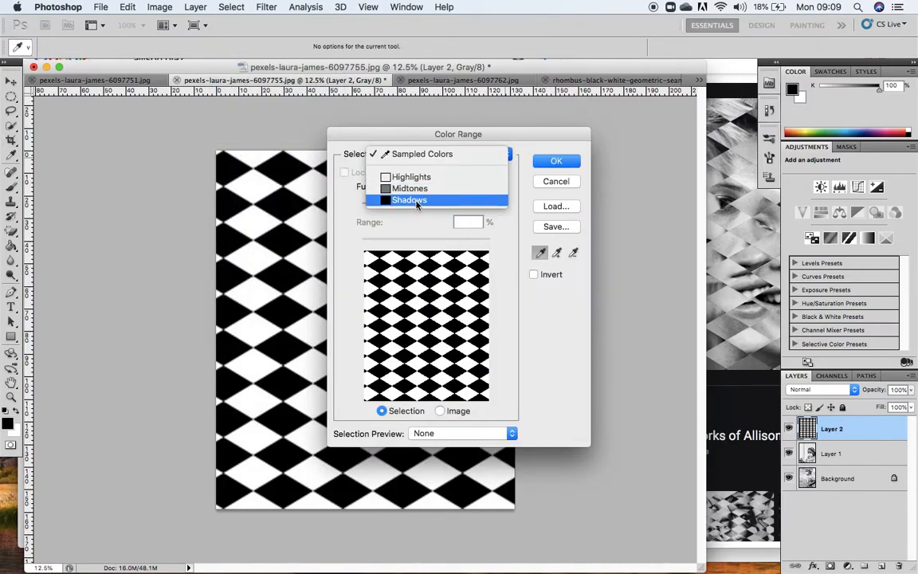
left_click(414, 200)
left_click_drag(500, 141, 601, 107)
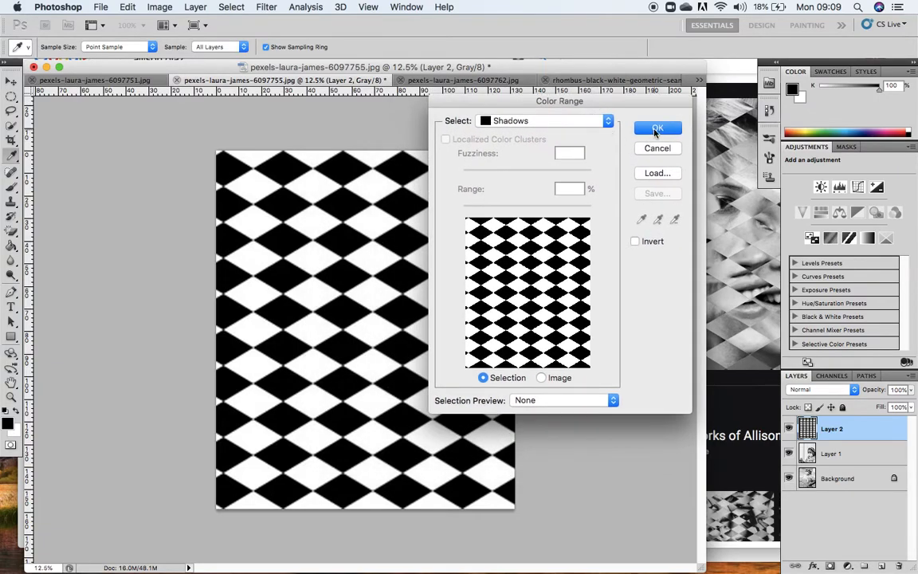
left_click(654, 128)
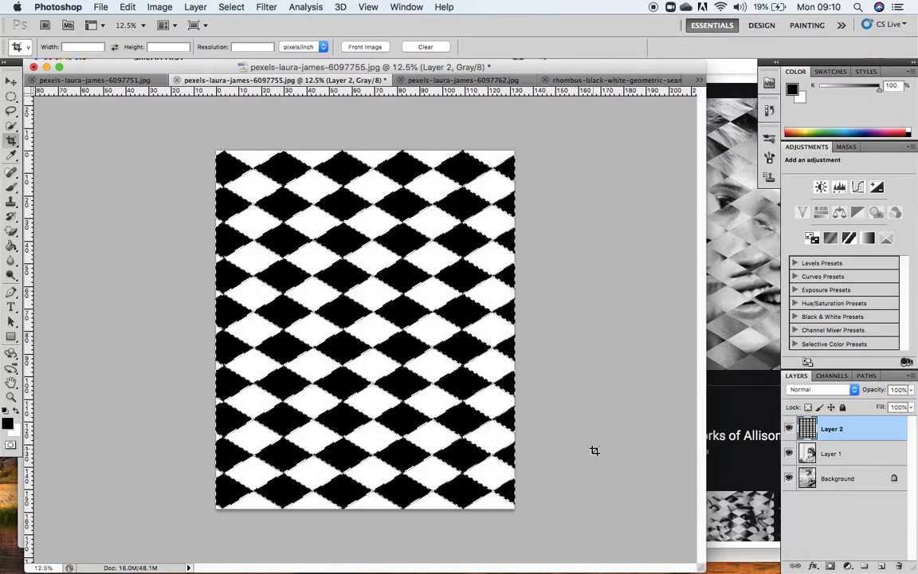
Hide the rhombus pattern layer and copy the selected diamonds of Layer 1 into a new layer.
left_click(789, 429)
left_click(849, 454)
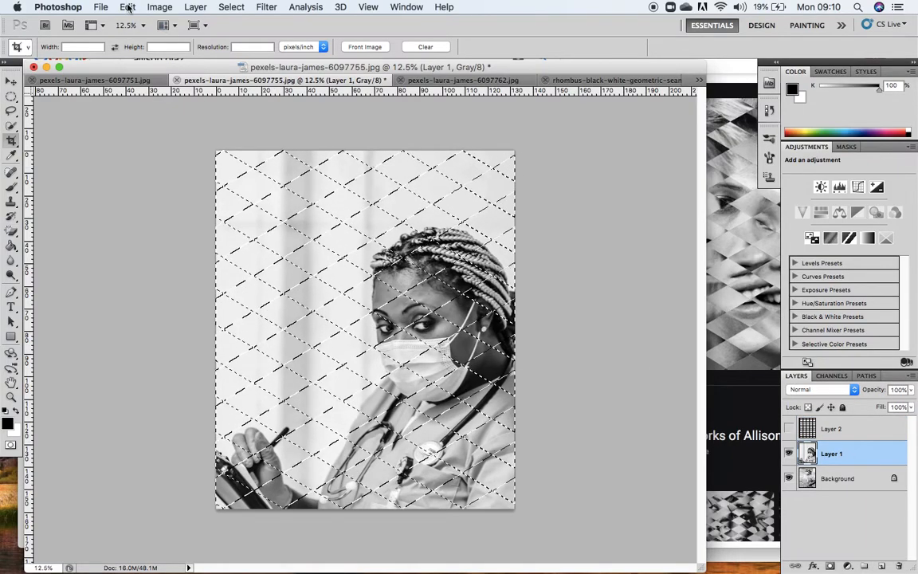
left_click(129, 8)
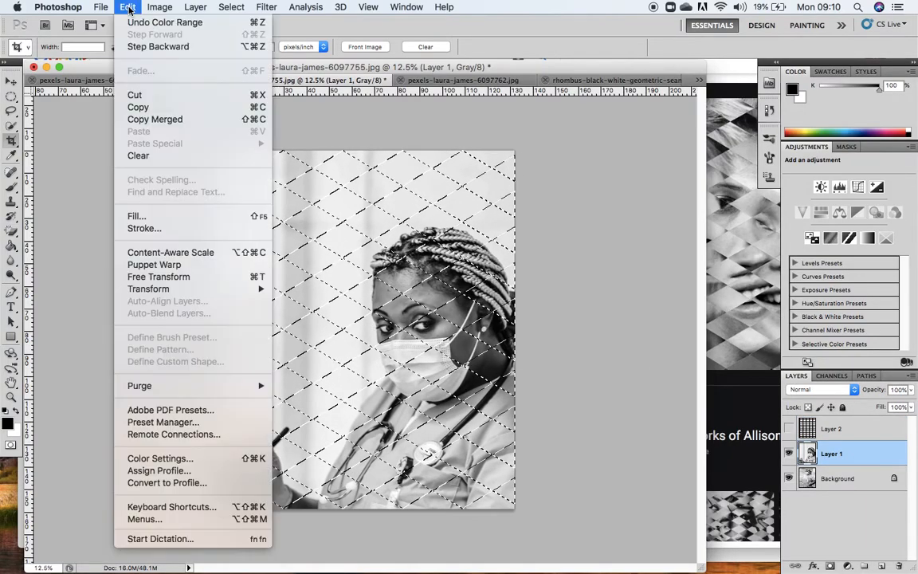
left_click(136, 108)
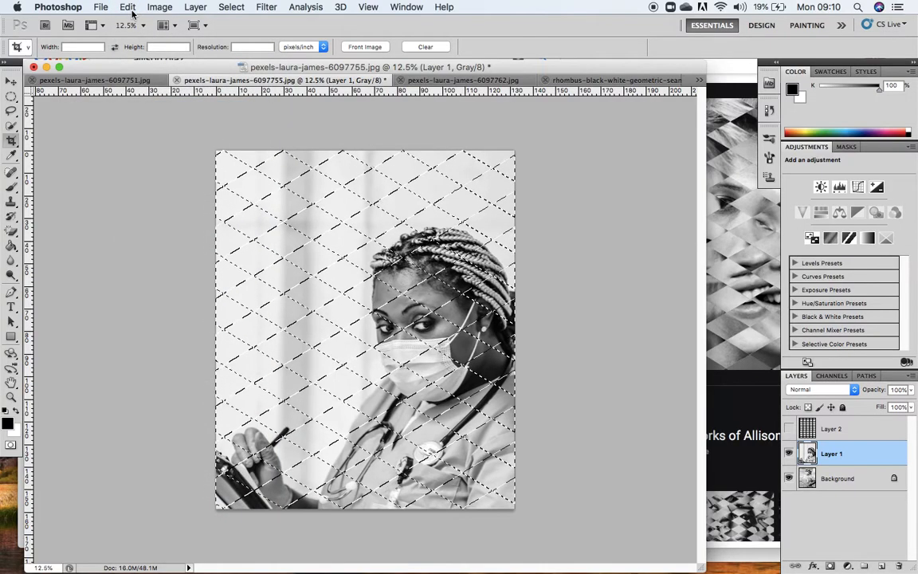
left_click(130, 8)
left_click(140, 131)
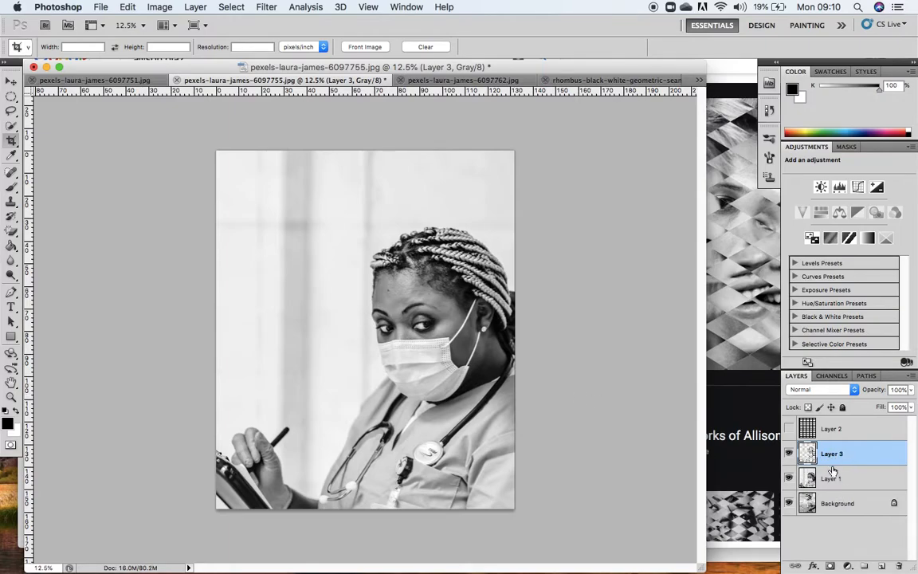
Hide Layer 1 and toggle Layer 3's visibility to examine its diamond cut-outs over the Background photo.
left_click(789, 479)
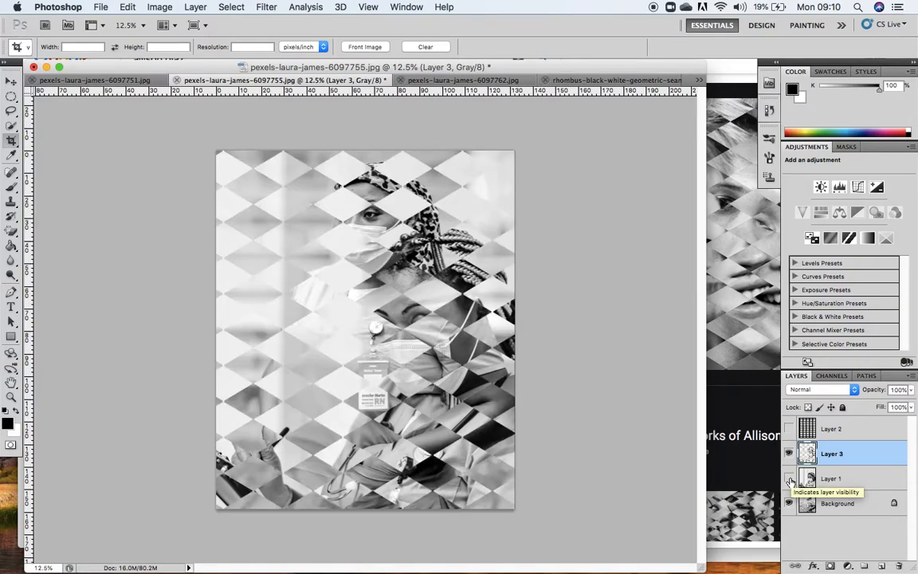
left_click(833, 507)
left_click(789, 453)
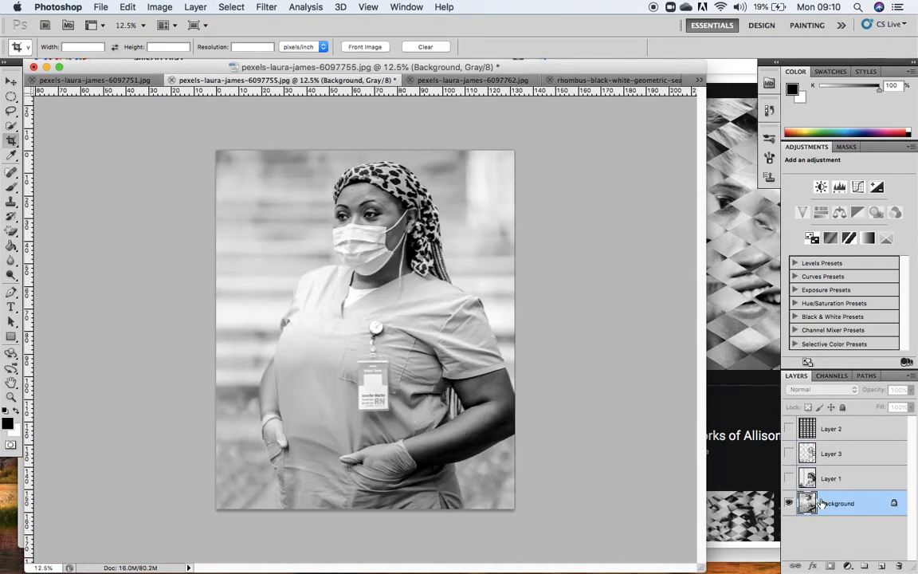
left_click(837, 453)
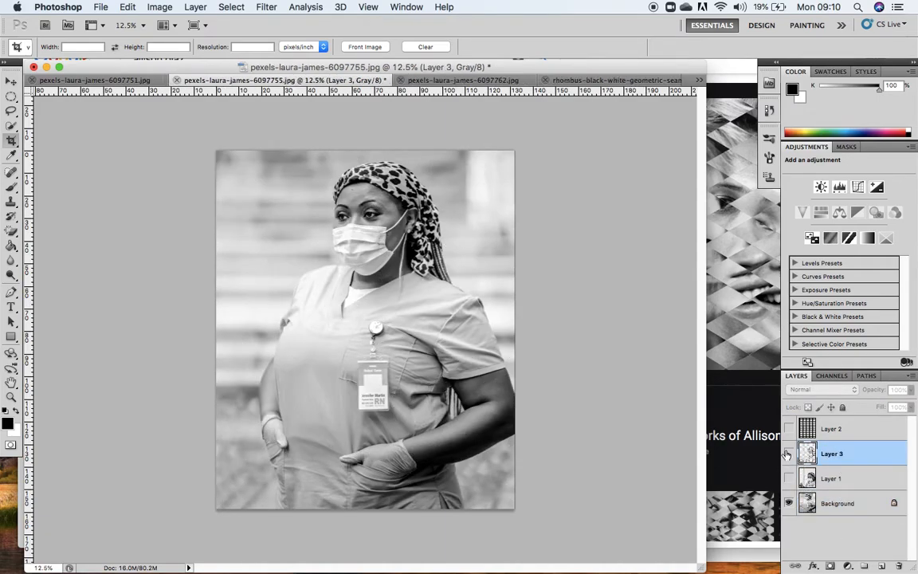
left_click(789, 453)
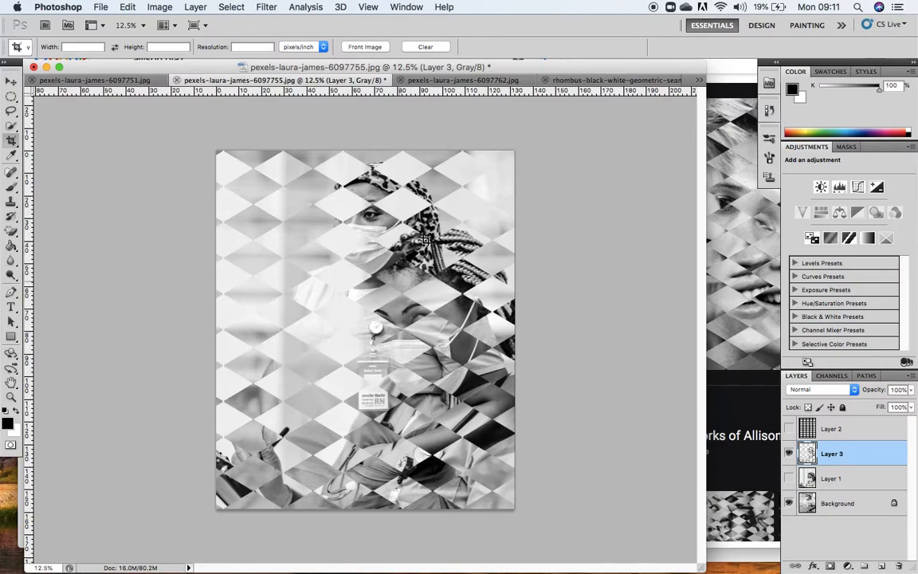
Show Layer 1 and the rhombus pattern in Layer 2, and hide Layer 3.
left_click(788, 478)
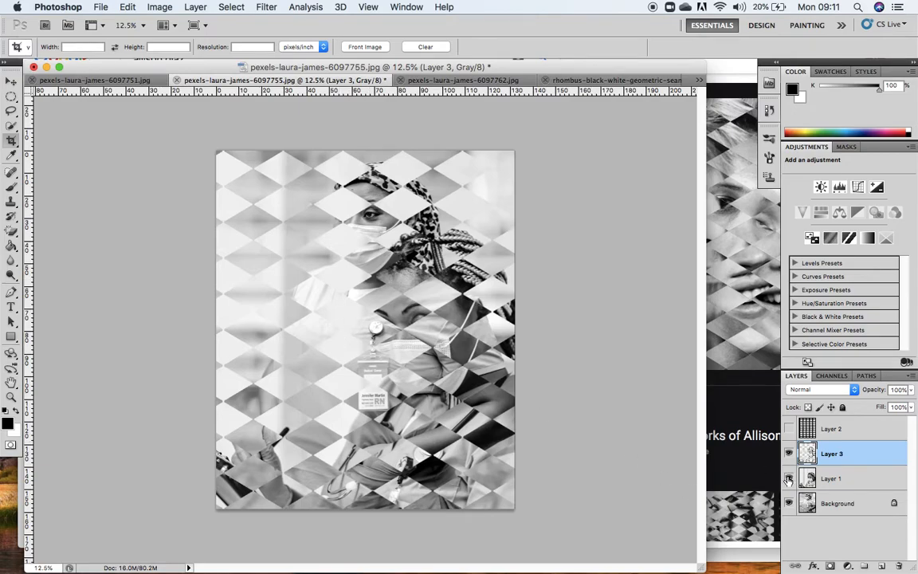
left_click(788, 454)
left_click(789, 430)
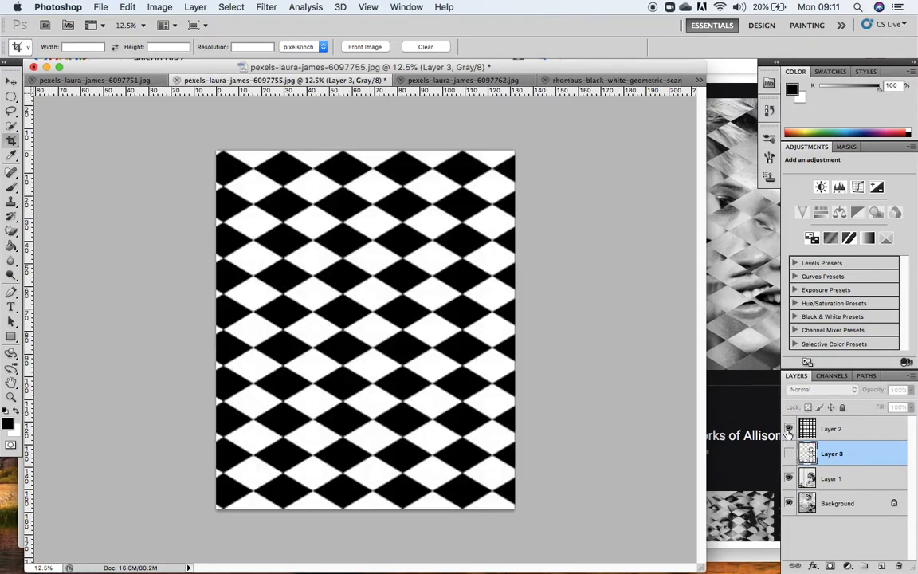
Select the white diamonds of the pattern in Layer 2 with Color Range set to Highlights.
left_click(835, 431)
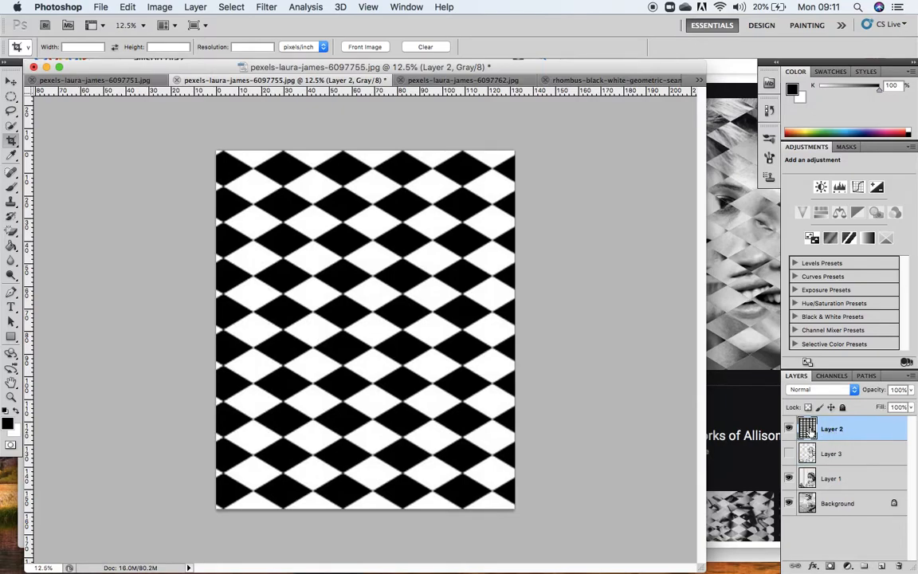
left_click(232, 7)
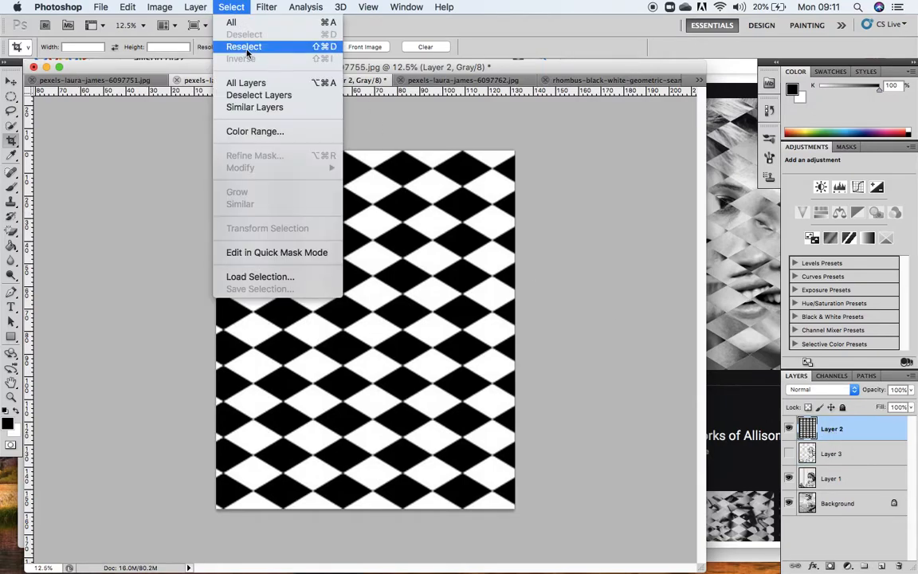
left_click(239, 130)
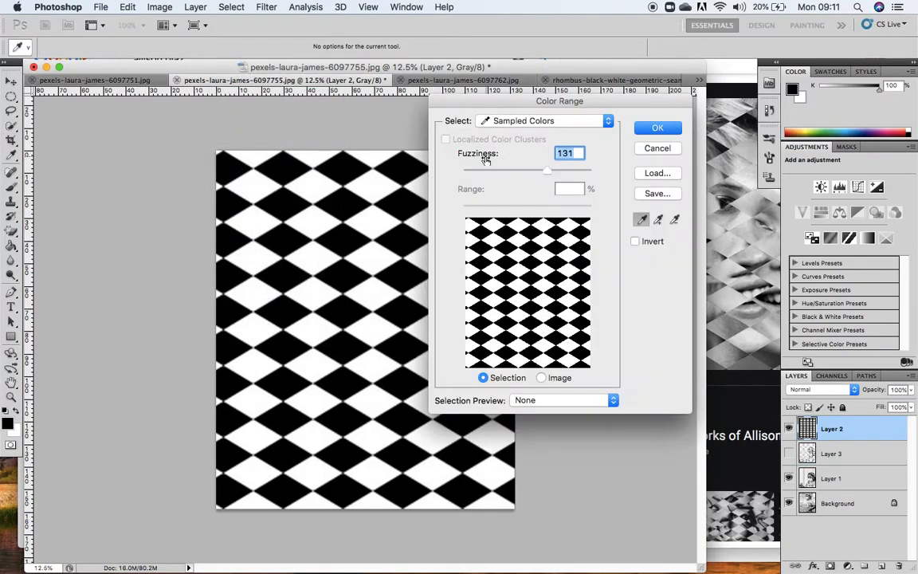
left_click(537, 121)
left_click(500, 145)
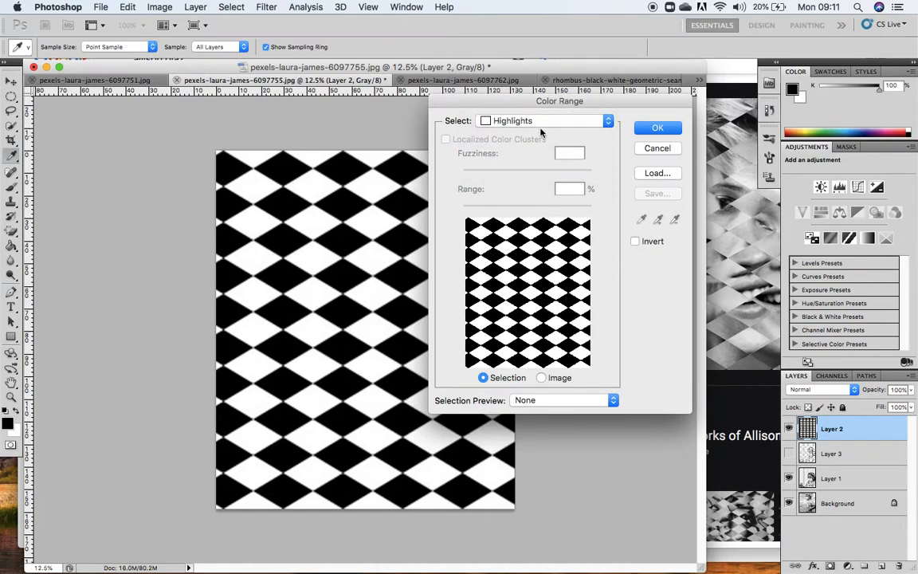
left_click(642, 128)
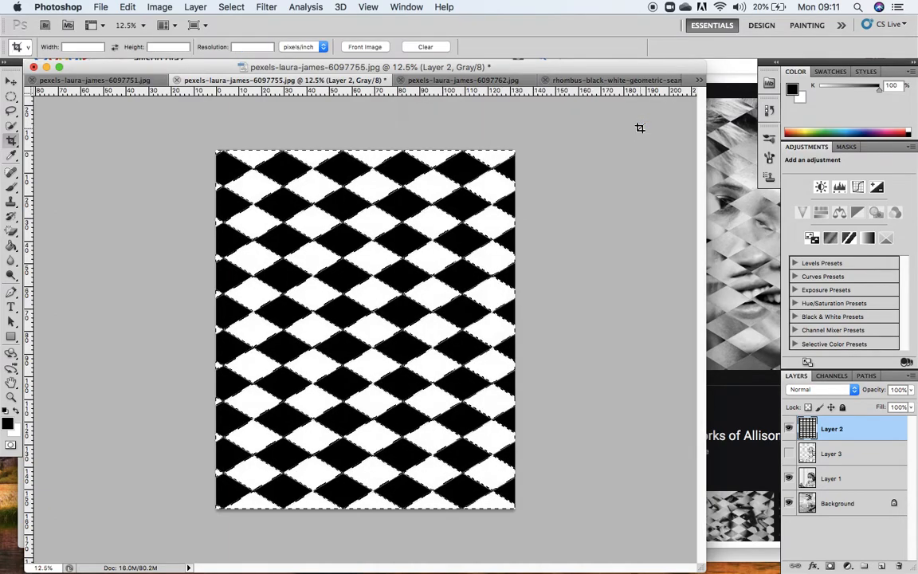
Hide the rhombus pattern layer and copy the selected white-diamond areas of Layer 1 into a new layer.
left_click(831, 478)
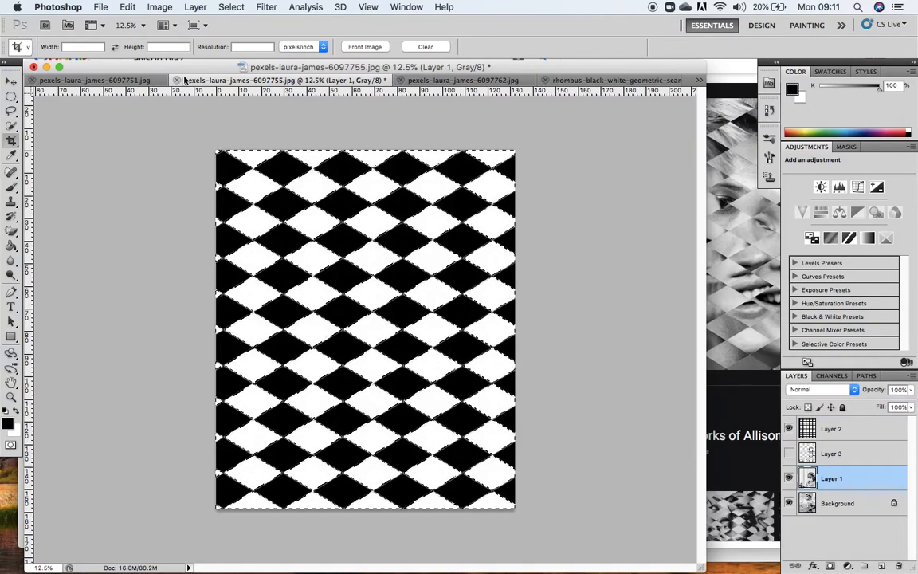
left_click(789, 429)
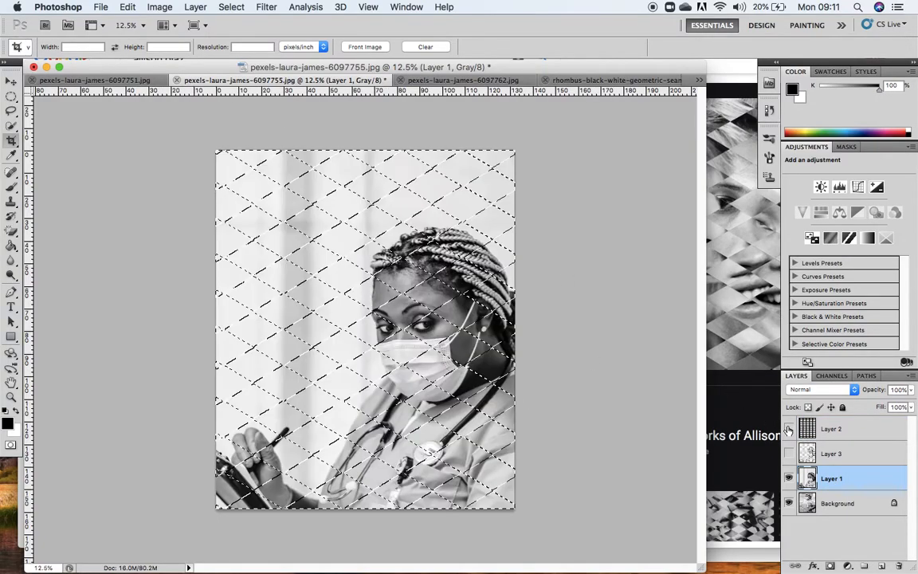
left_click(127, 7)
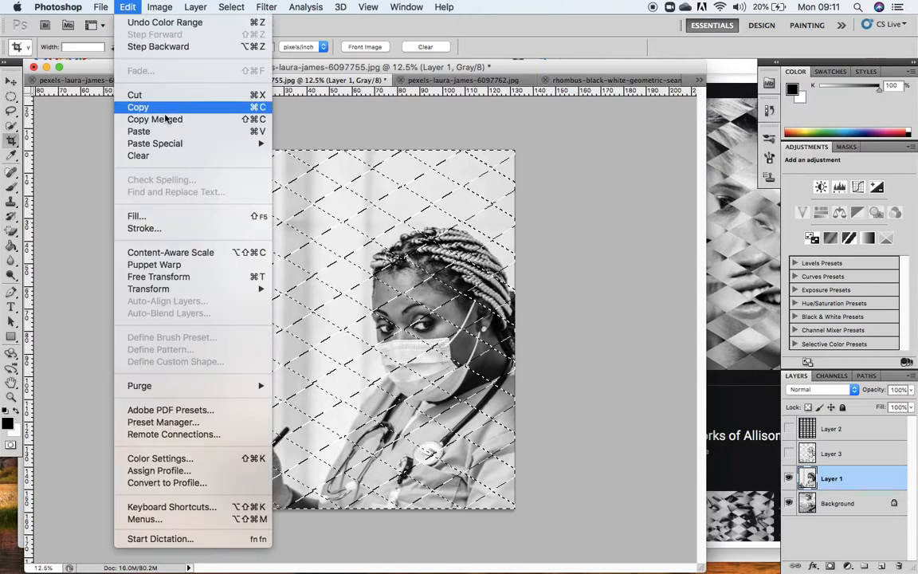
left_click(150, 109)
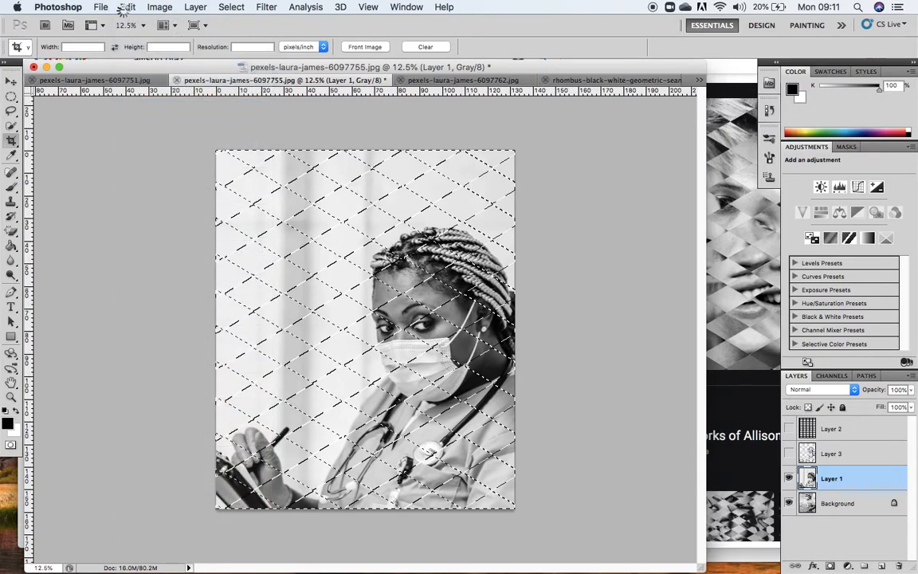
left_click(126, 7)
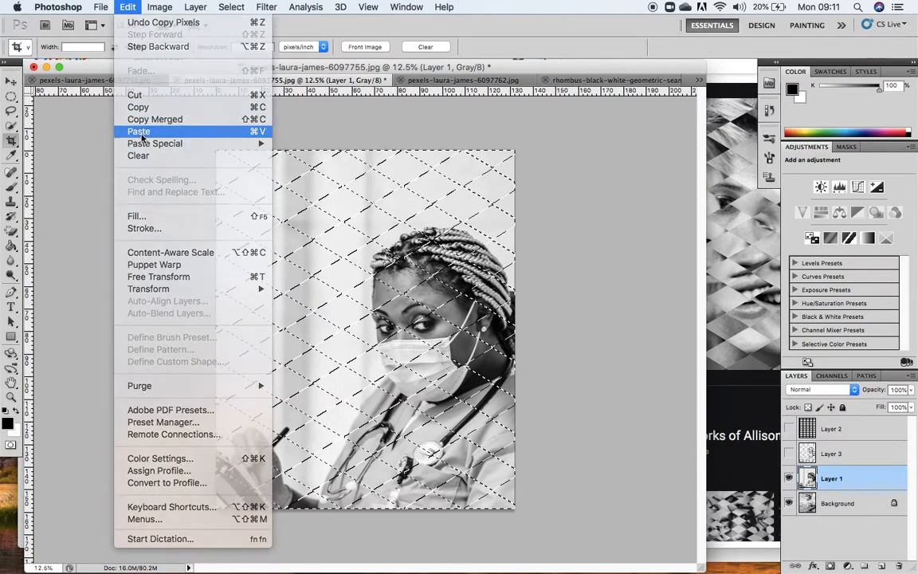
left_click(141, 134)
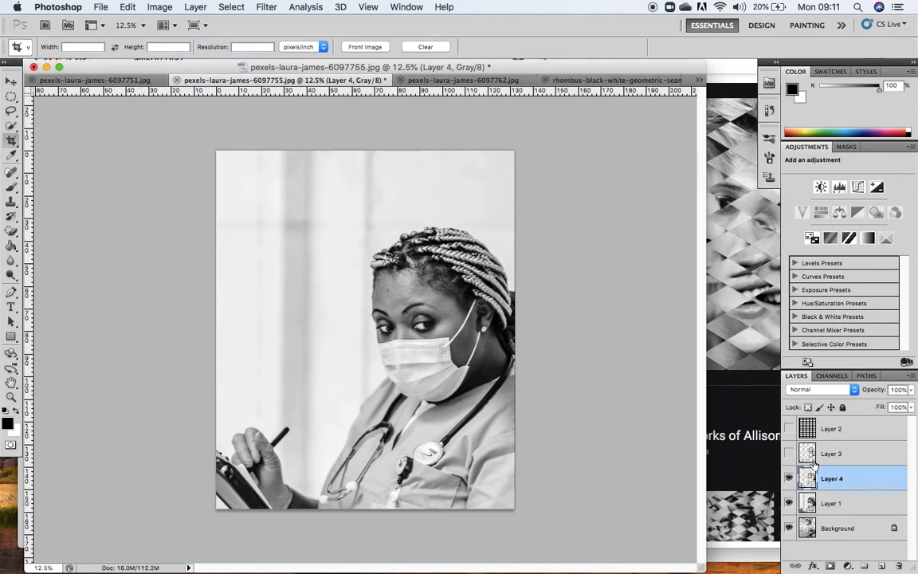
Hide Layer 1, and delete Layer 3 after comparing its diamond cut-outs with those of Layer 4.
left_click(789, 505)
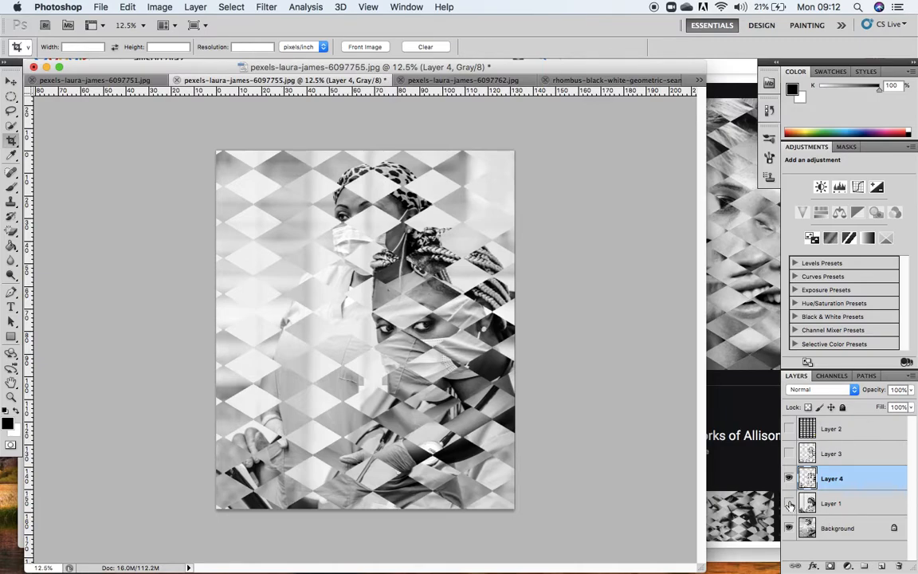
left_click(789, 478)
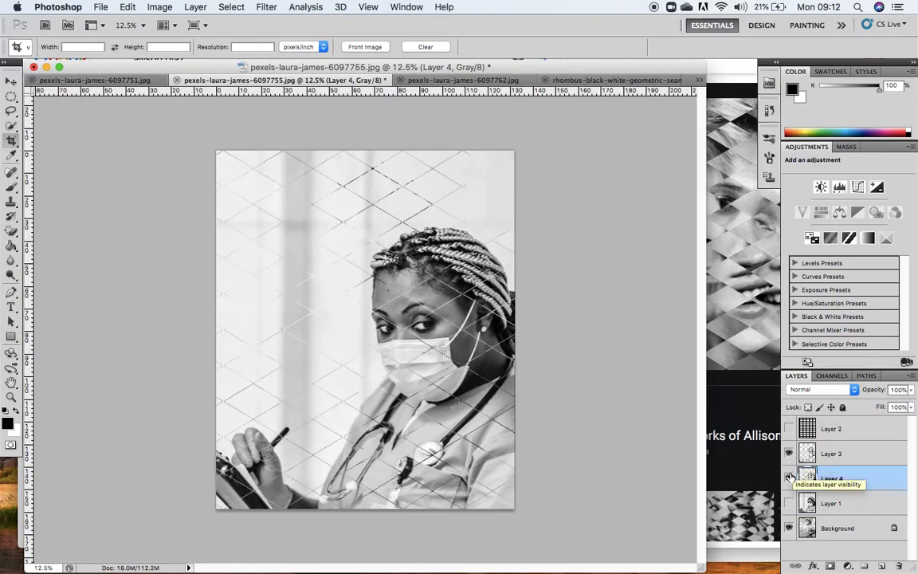
left_click(789, 455)
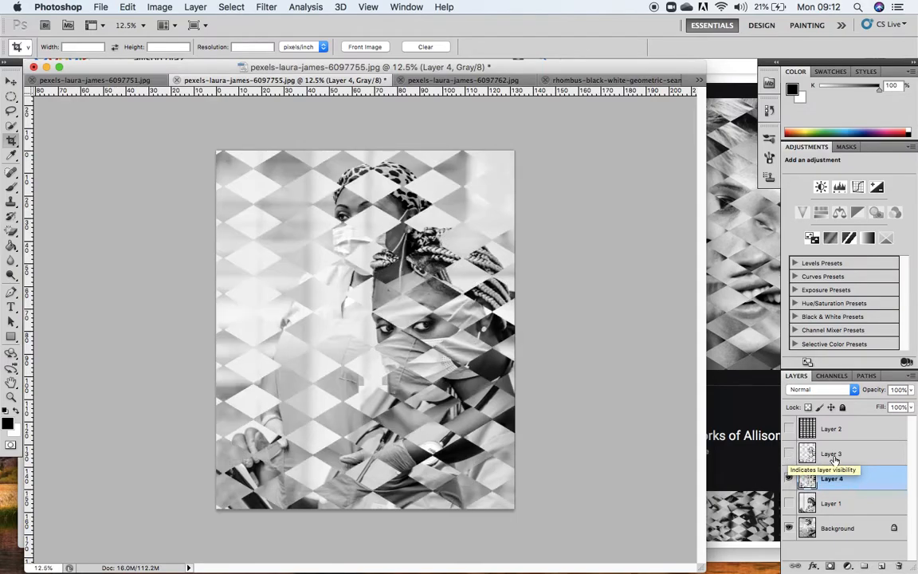
left_click_drag(830, 457, 899, 566)
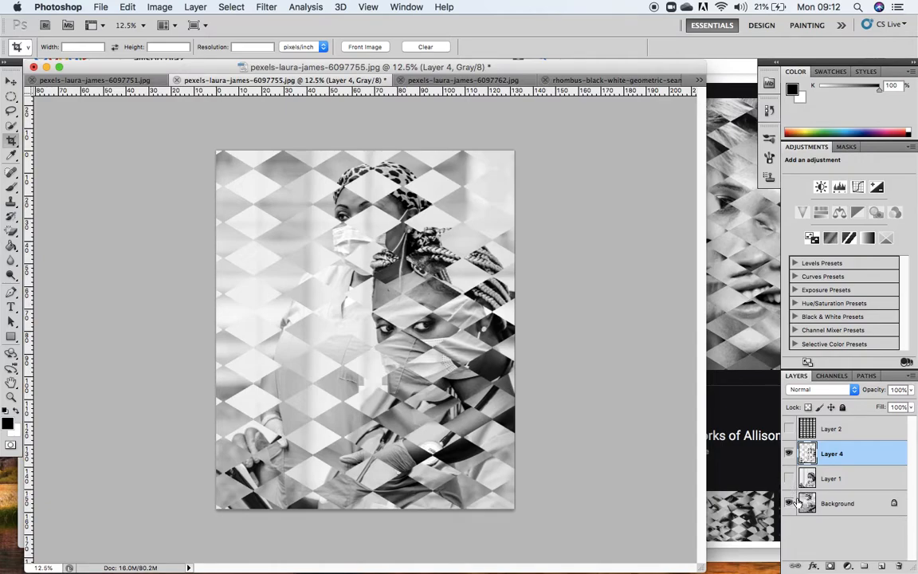
Toggle the visibility of Layer 1 and Layer 4 to compare the two full photos with the diamond collage.
left_click(789, 478)
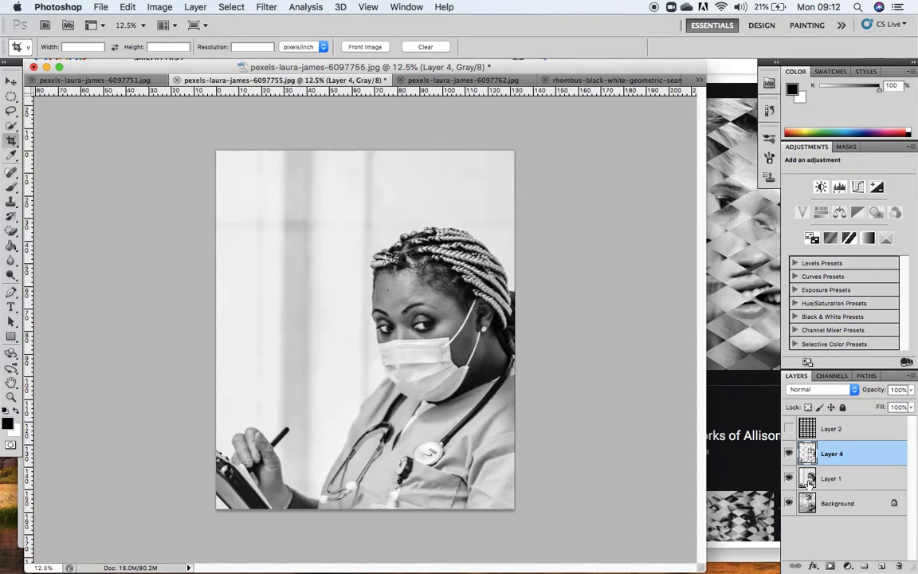
left_click(841, 510)
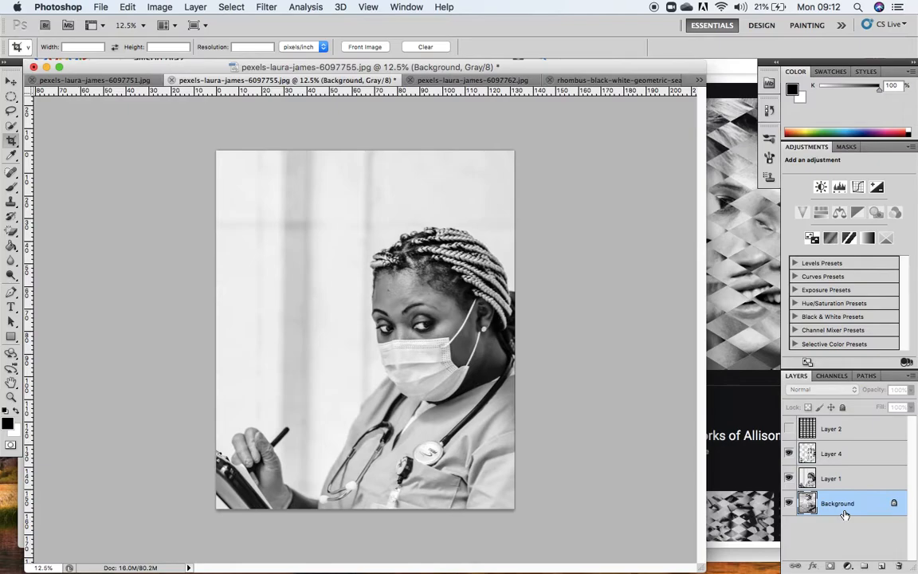
left_click(789, 478)
left_click(789, 453)
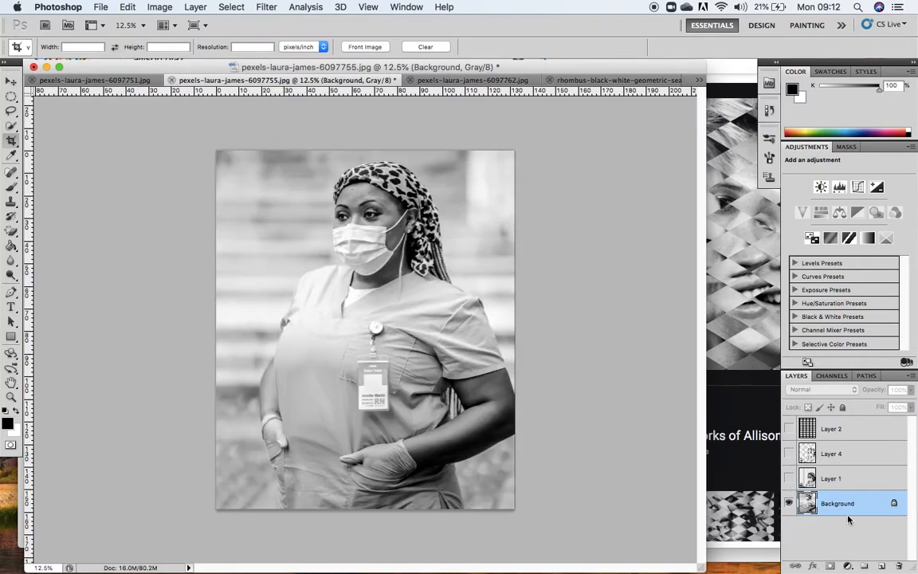
left_click(789, 478)
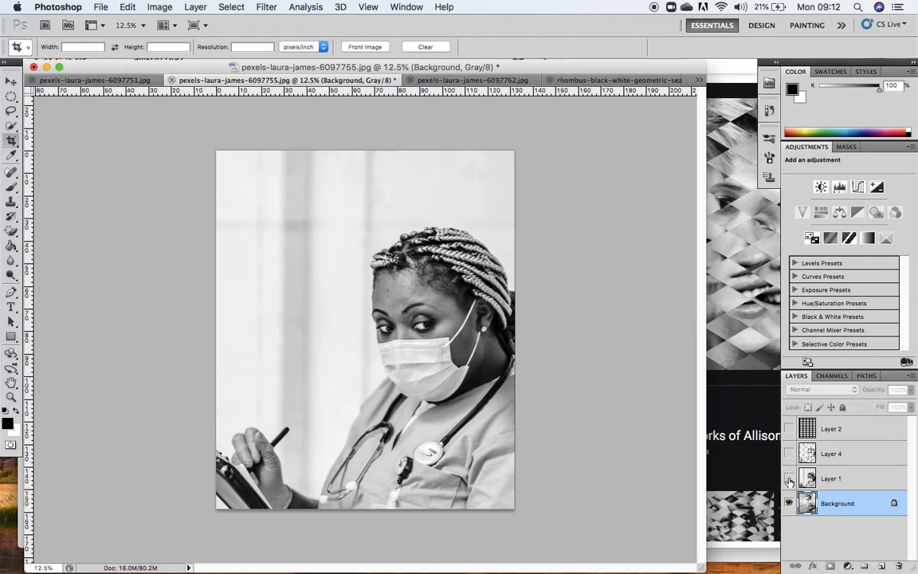
left_click(789, 453)
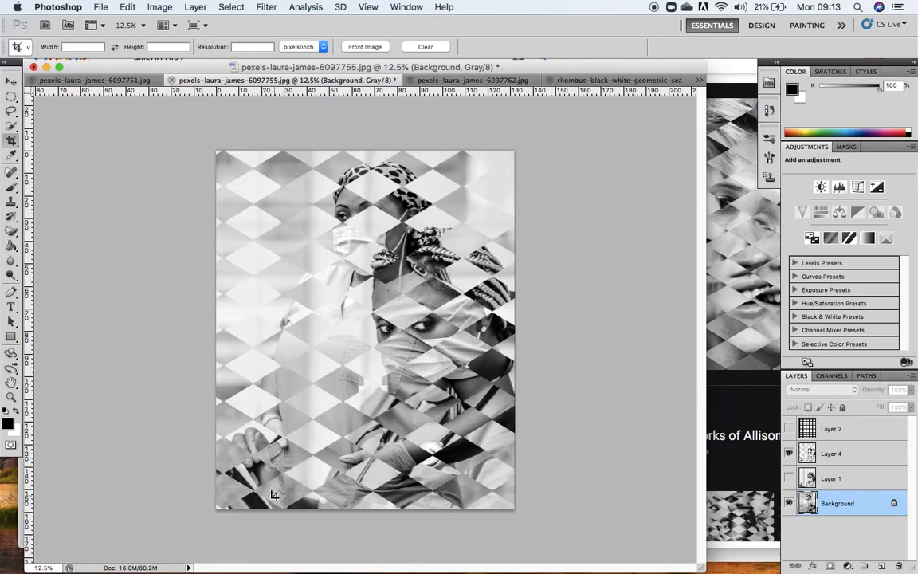
left_click(159, 8)
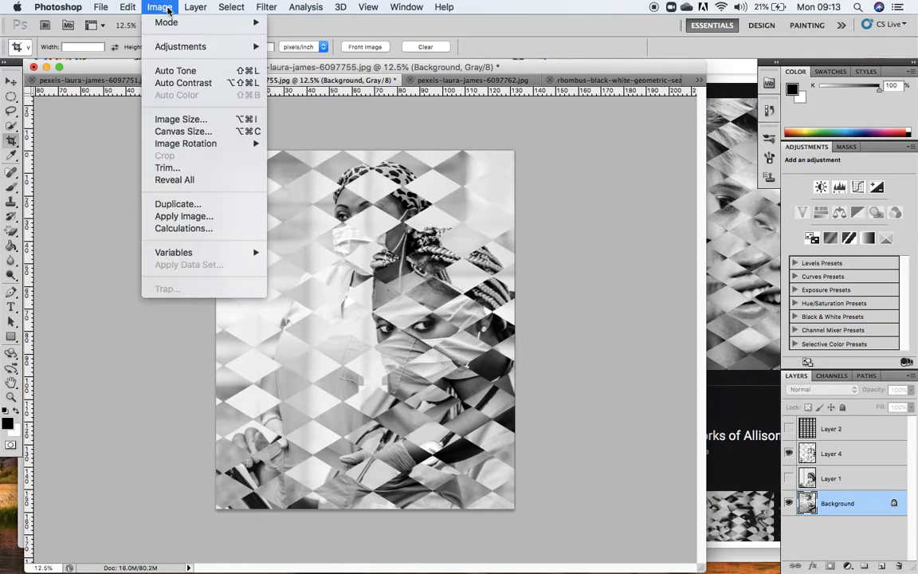
mouse_move(191, 46)
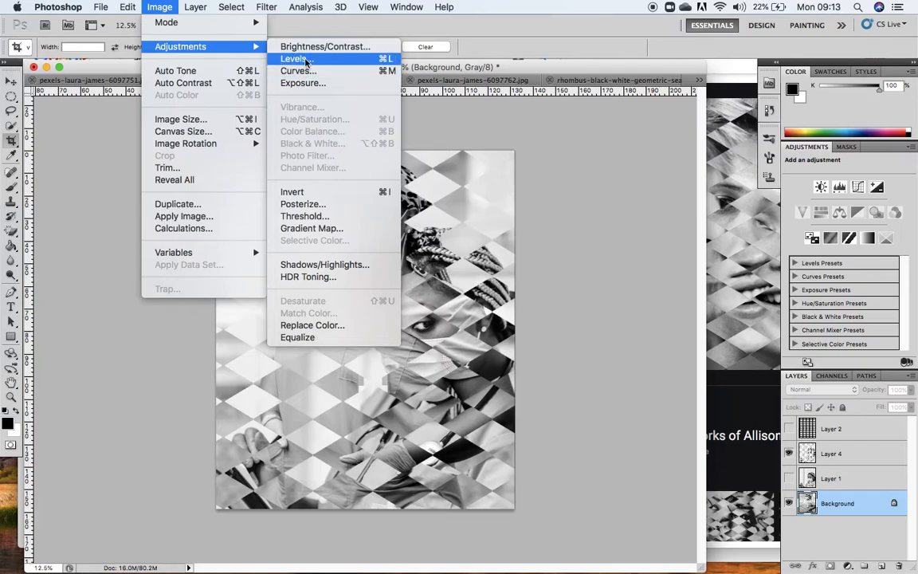
left_click(599, 243)
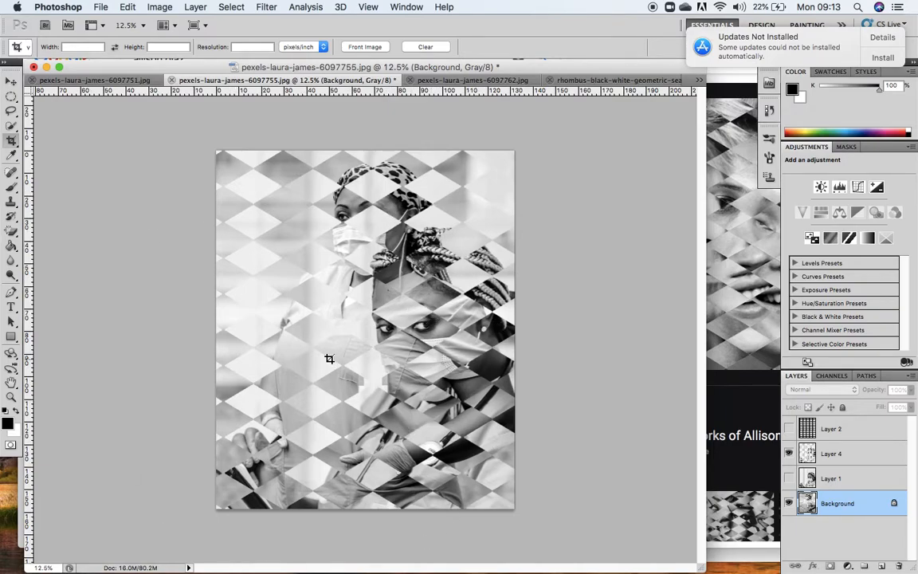
left_click(742, 289)
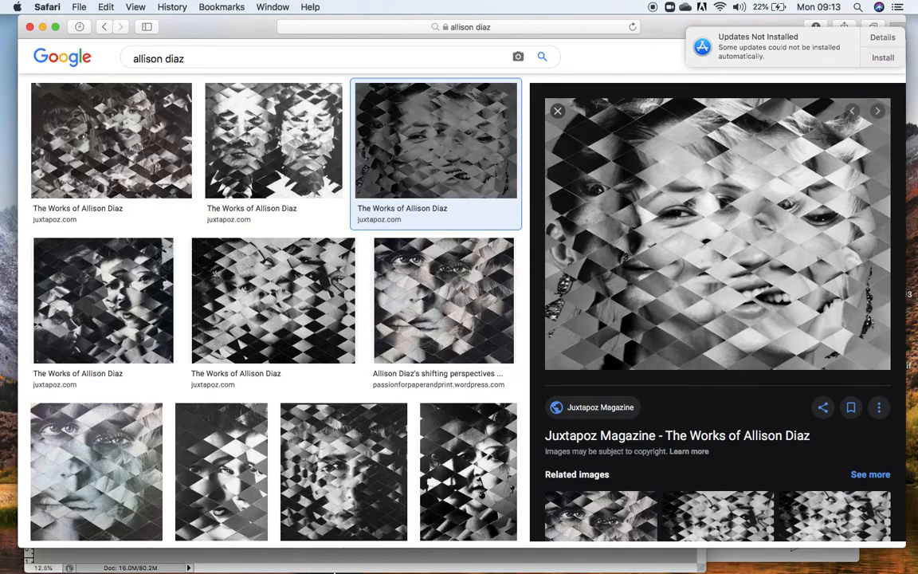
left_click(502, 558)
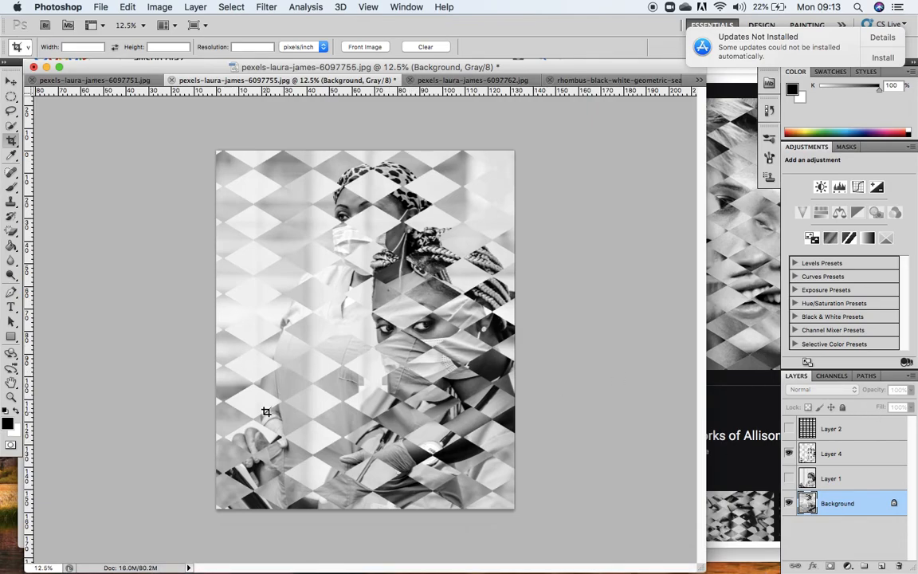
Choose the Burn tool, and isolate Layer 4 as the active layer by hiding the Background.
mouse_move(17, 278)
left_mouse_down()
mouse_move(59, 292)
mouse_move(60, 276)
left_mouse_up()
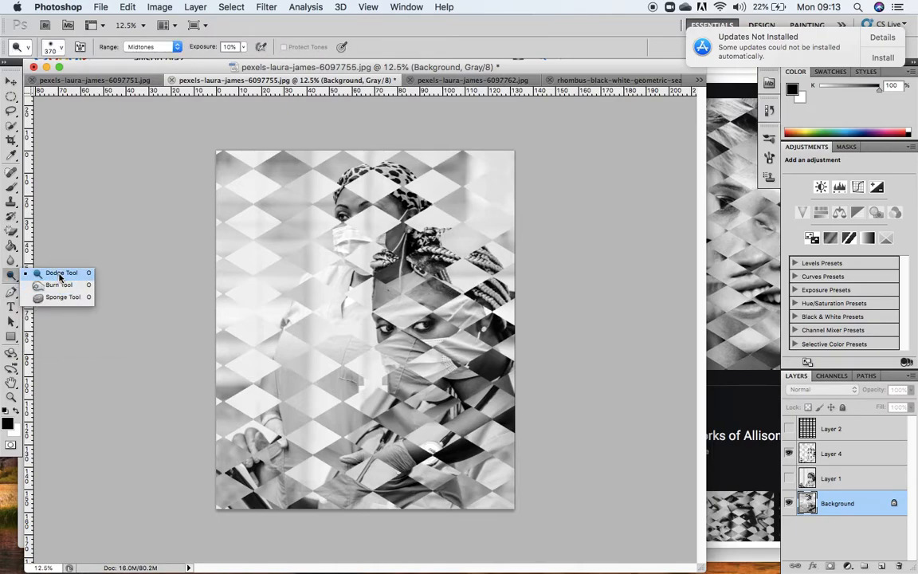
left_click_drag(59, 283, 58, 287)
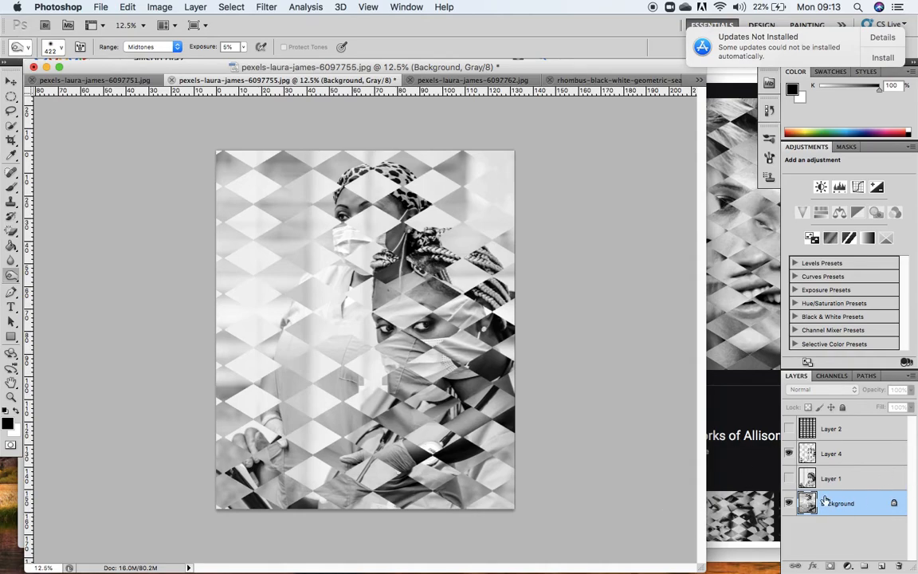
left_click(789, 454)
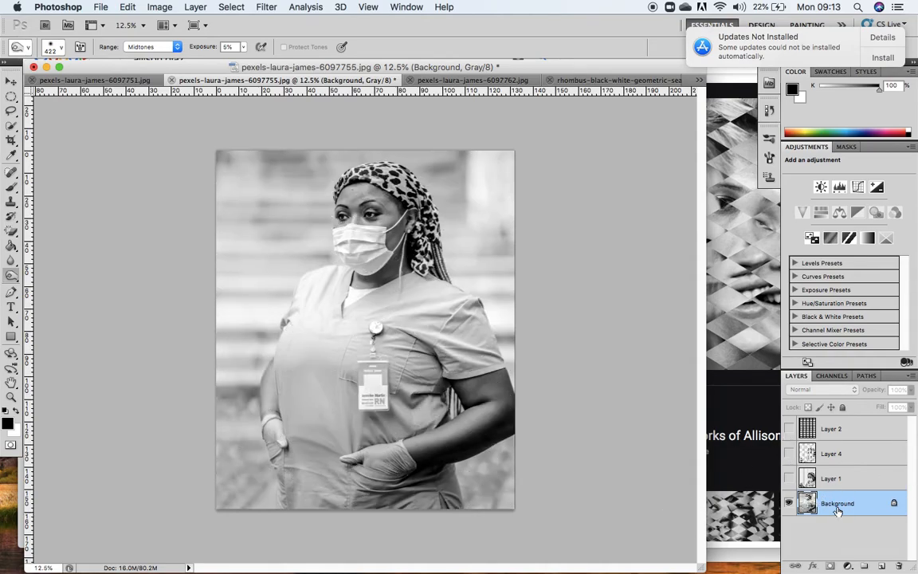
left_click(789, 504)
left_click(789, 453)
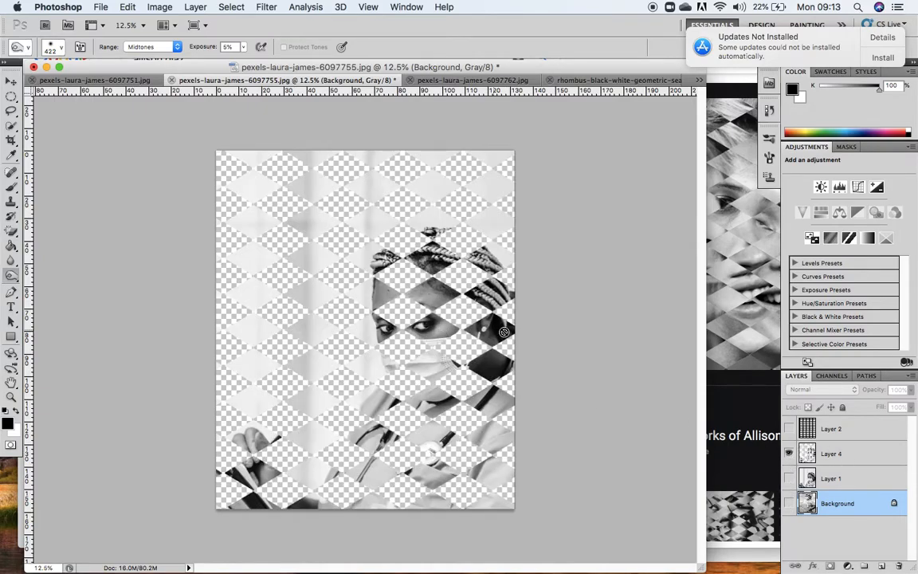
left_click(868, 456)
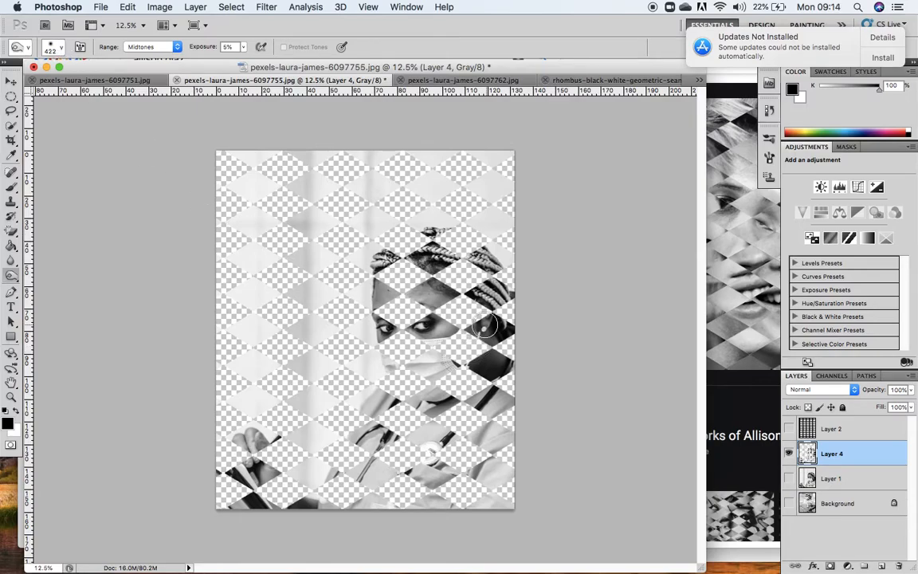
Set the Burn tool's brush size to 226 px and its range to Shadows.
left_click(61, 48)
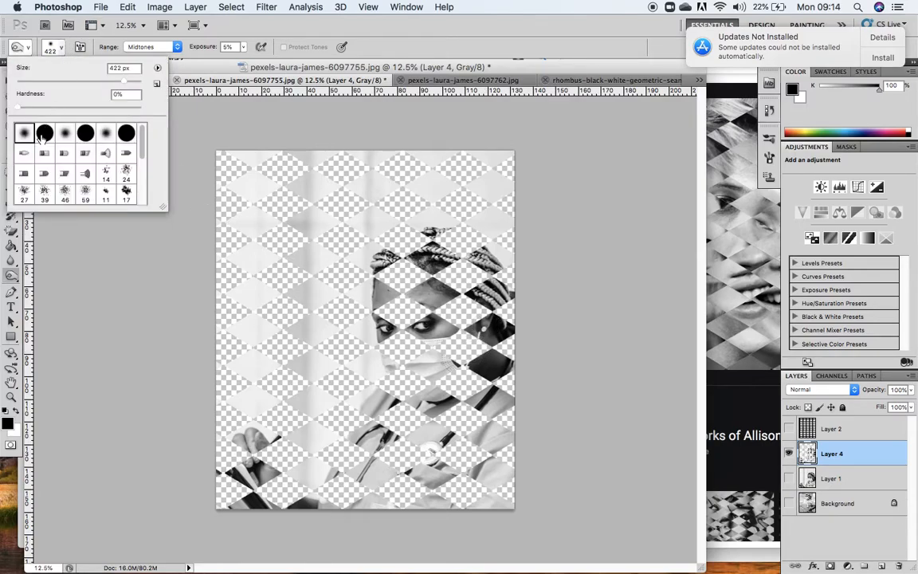
left_click_drag(123, 83, 112, 82)
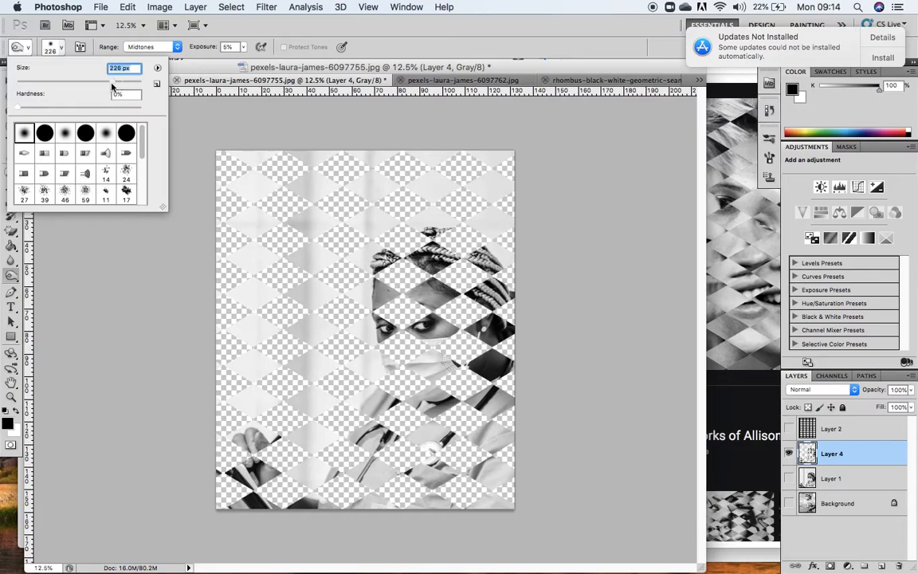
left_click(177, 48)
left_click(143, 38)
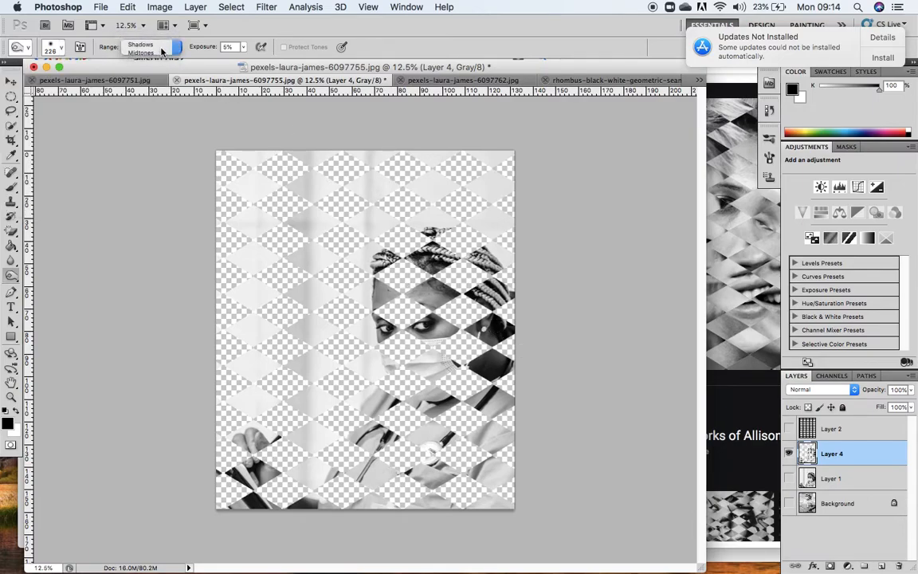
Try burning the shadows of the diamond around the ear at 50% exposure, and undo the stroke.
left_click(177, 48)
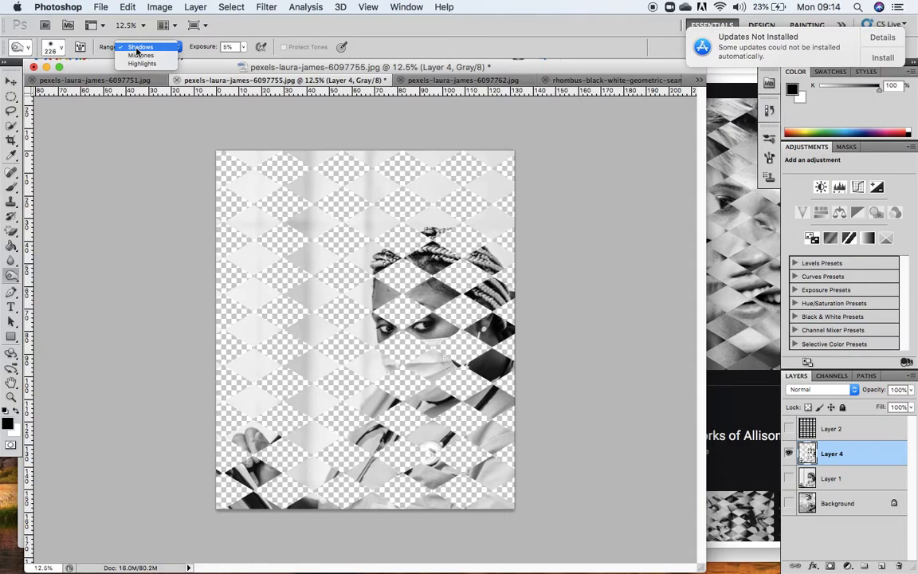
left_click(137, 49)
left_click(243, 47)
mouse_move(248, 63)
left_mouse_down()
mouse_move(259, 62)
mouse_move(247, 62)
left_mouse_up()
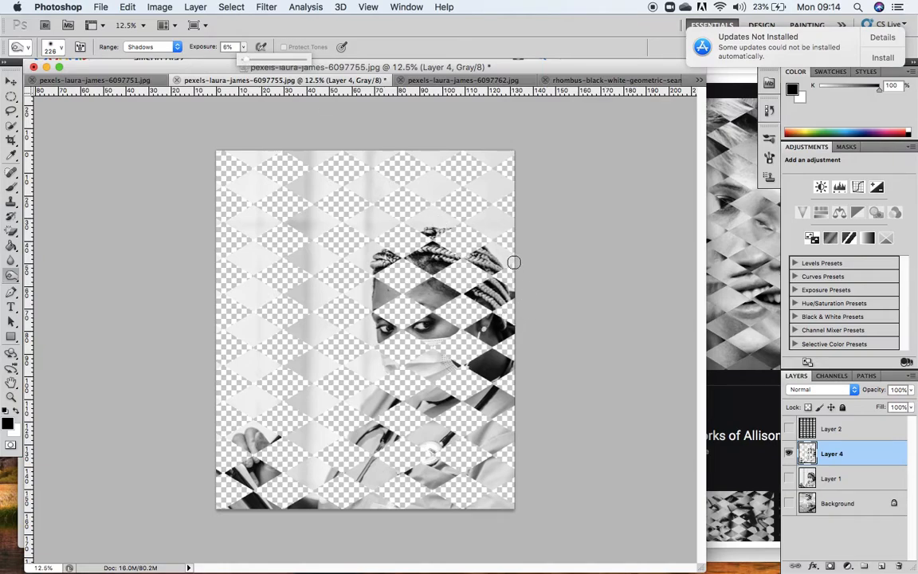
left_click_drag(247, 62, 257, 62)
mouse_move(502, 332)
left_mouse_down()
mouse_move(499, 321)
mouse_move(502, 338)
mouse_move(488, 328)
mouse_move(493, 317)
mouse_move(505, 322)
mouse_move(471, 336)
left_mouse_up()
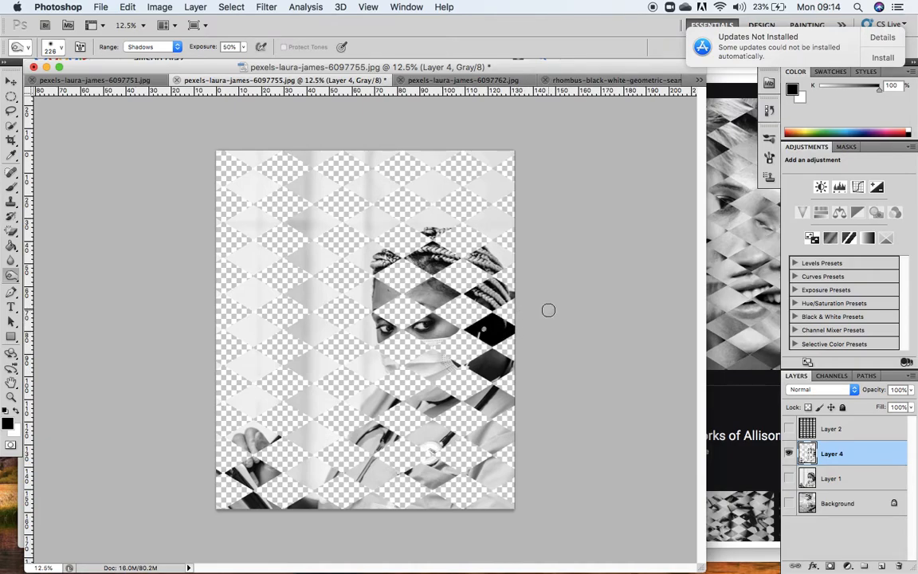
left_click(769, 110)
key("super+z")
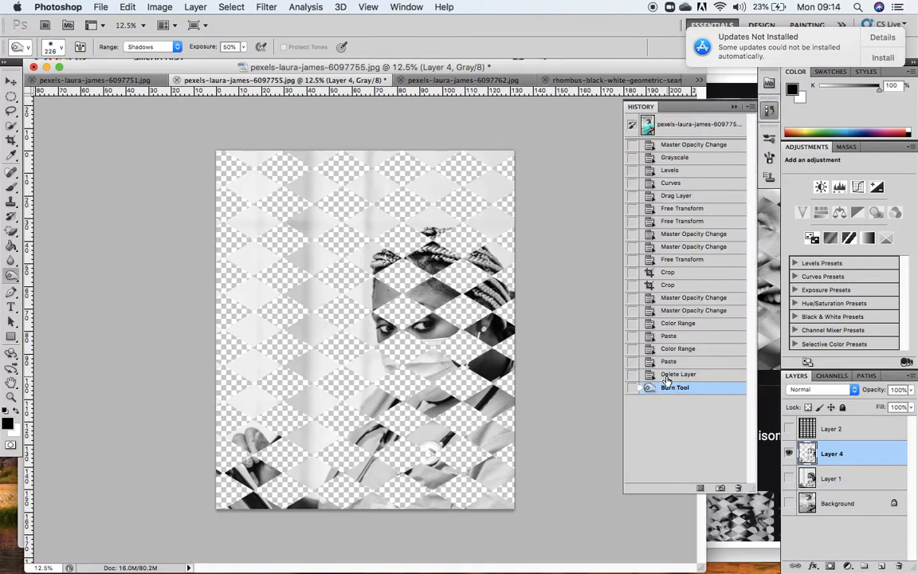
left_click(736, 108)
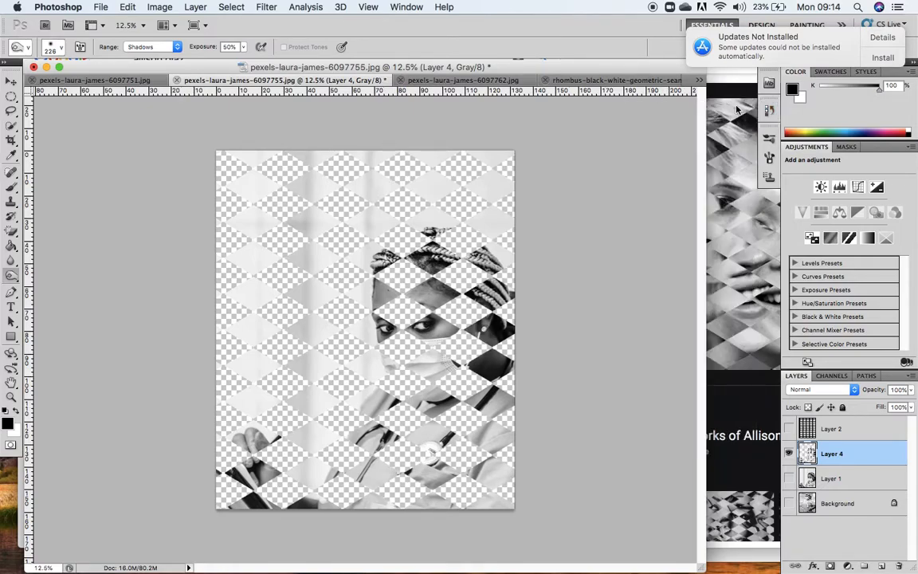
Set the Burn exposure to 8%, and darken the shadows in the ear, eye and braided-hair diamonds.
left_click(244, 47)
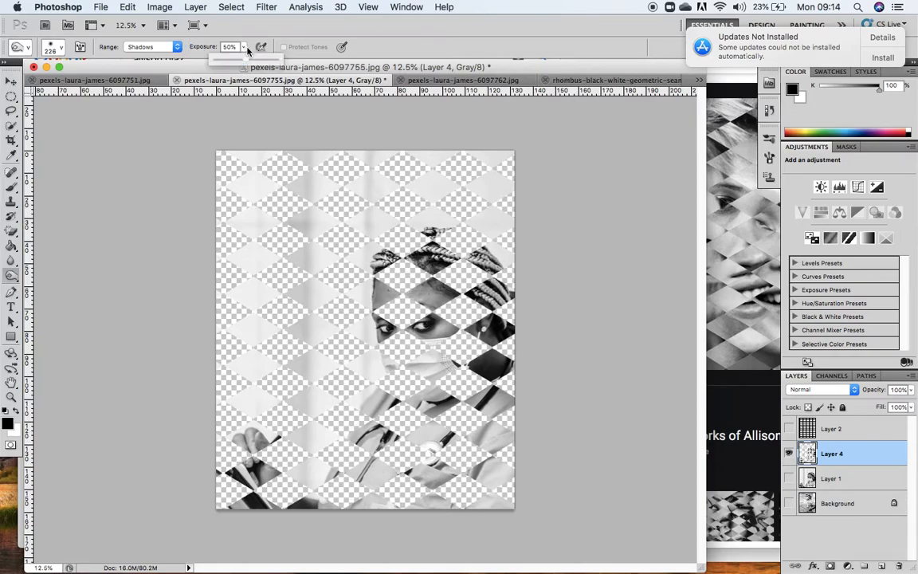
left_click_drag(246, 62, 220, 62)
left_click(498, 330)
mouse_move(500, 342)
left_mouse_down()
mouse_move(476, 329)
mouse_move(487, 316)
mouse_move(491, 336)
mouse_move(519, 312)
mouse_move(490, 291)
mouse_move(479, 300)
mouse_move(492, 292)
mouse_move(457, 250)
mouse_move(491, 343)
mouse_move(490, 373)
mouse_move(480, 365)
mouse_move(500, 352)
mouse_move(519, 362)
mouse_move(454, 330)
mouse_move(419, 330)
mouse_move(439, 313)
mouse_move(363, 324)
mouse_move(379, 321)
mouse_move(377, 337)
mouse_move(399, 325)
left_mouse_up()
mouse_move(424, 244)
left_mouse_down()
mouse_move(435, 261)
mouse_move(426, 232)
left_mouse_up()
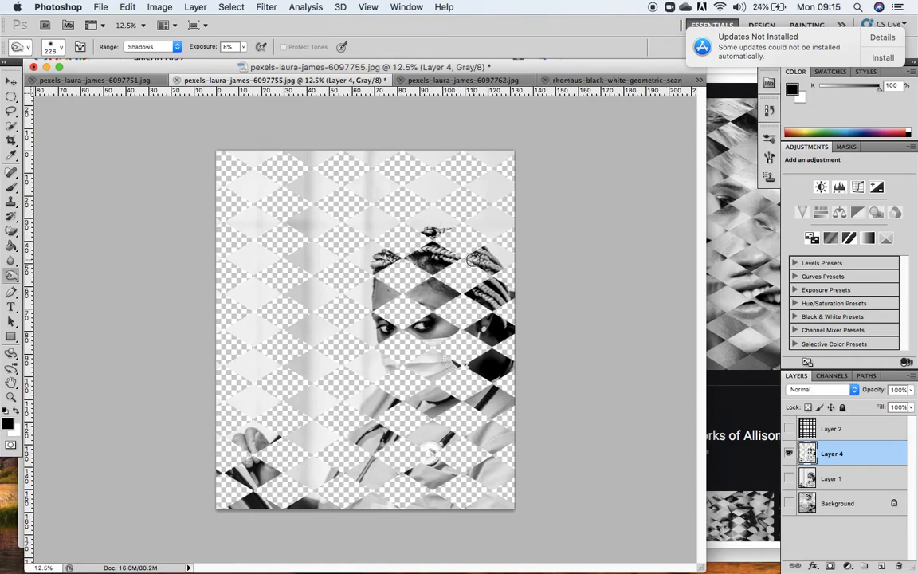
Burn the shadows in the lower diamonds across the hands, scrubs folds and stethoscope.
mouse_move(232, 469)
left_mouse_down()
mouse_move(258, 501)
mouse_move(269, 475)
left_mouse_up()
left_click_drag(312, 510, 308, 510)
mouse_move(350, 470)
left_mouse_down()
mouse_move(383, 447)
mouse_move(363, 437)
left_mouse_up()
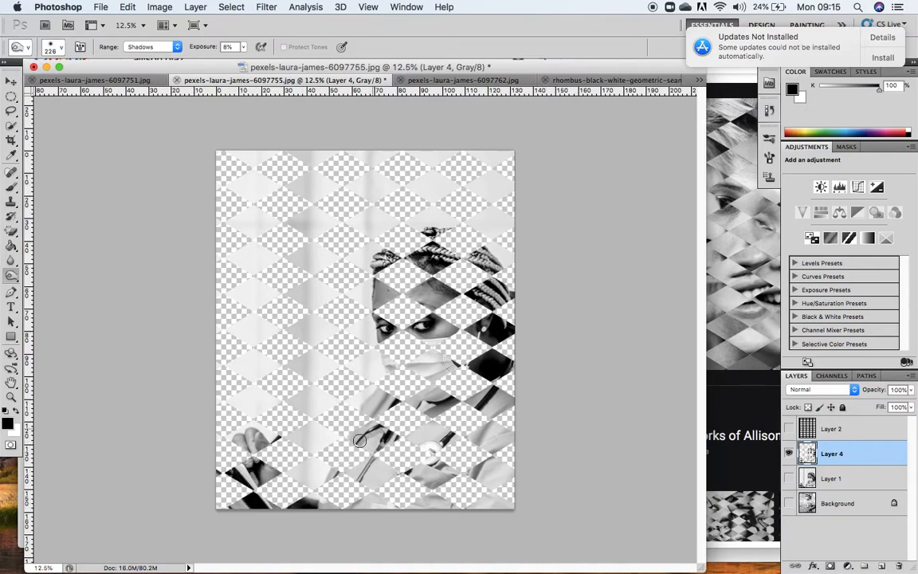
mouse_move(457, 430)
left_mouse_down()
mouse_move(447, 455)
mouse_move(454, 443)
left_mouse_up()
left_click_drag(483, 406, 491, 392)
left_click_drag(397, 395, 383, 397)
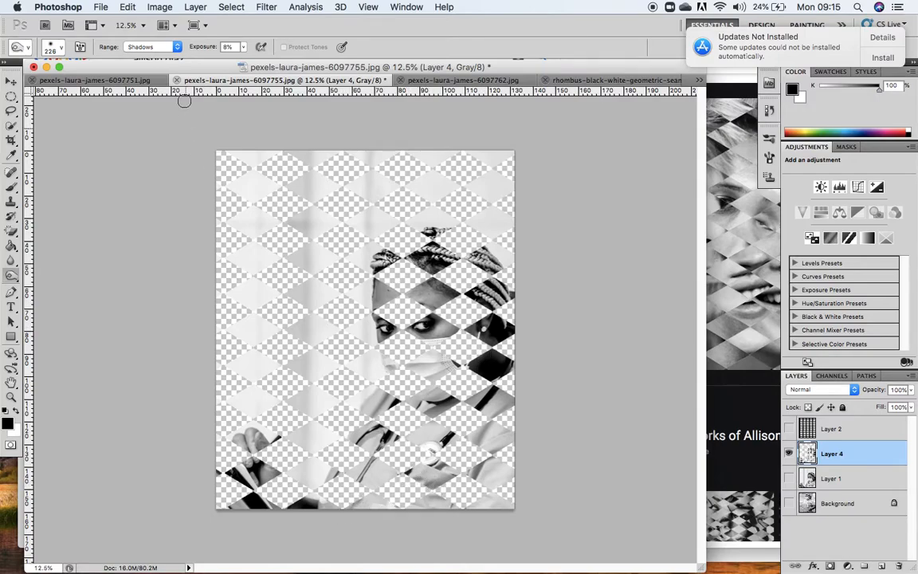
Switch the Burn tool's range to Midtones and on to Highlights.
left_click(163, 47)
left_click(165, 58)
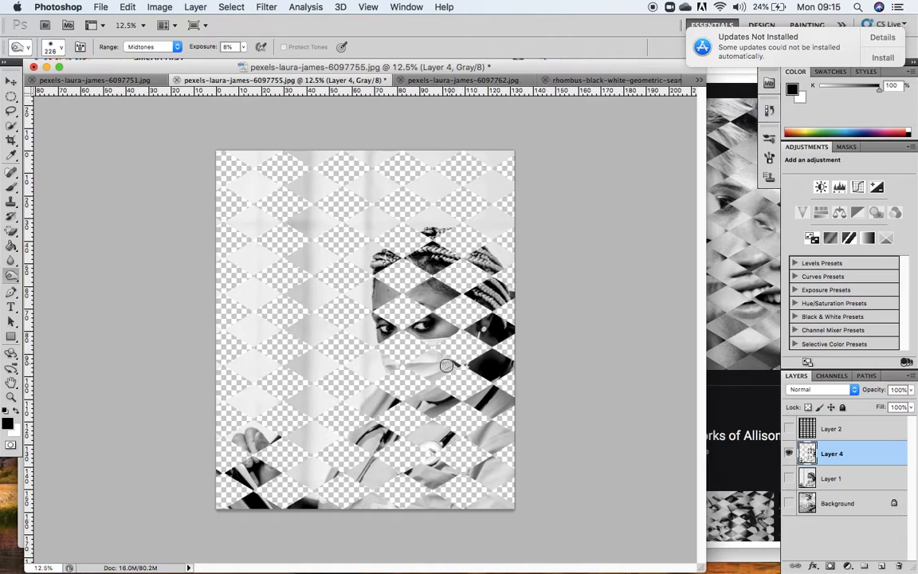
left_click(151, 46)
left_click(142, 57)
Choose the Dodge tool with its range on Highlights and a 123 px brush, and lighten the bright parts of the eyes.
left_click_drag(11, 275, 31, 284)
left_click(176, 48)
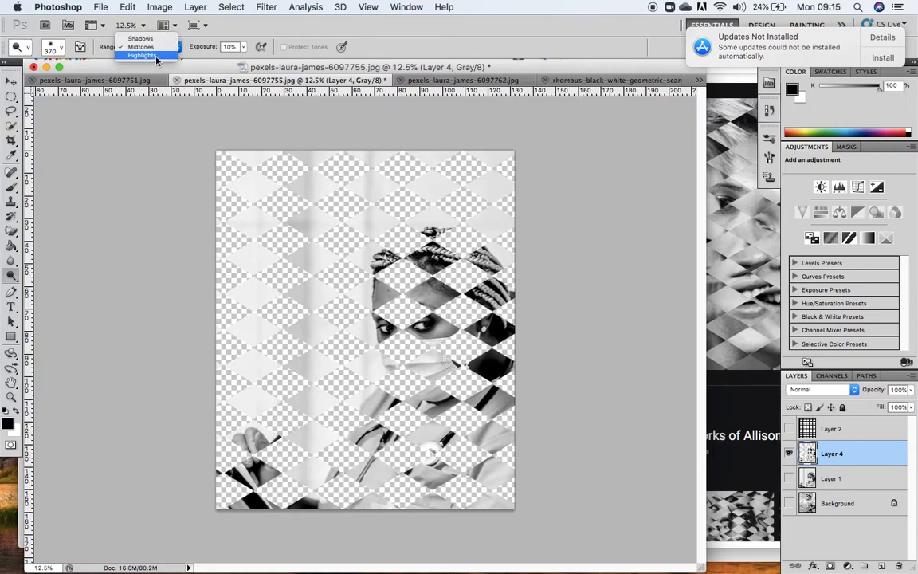
left_click(156, 57)
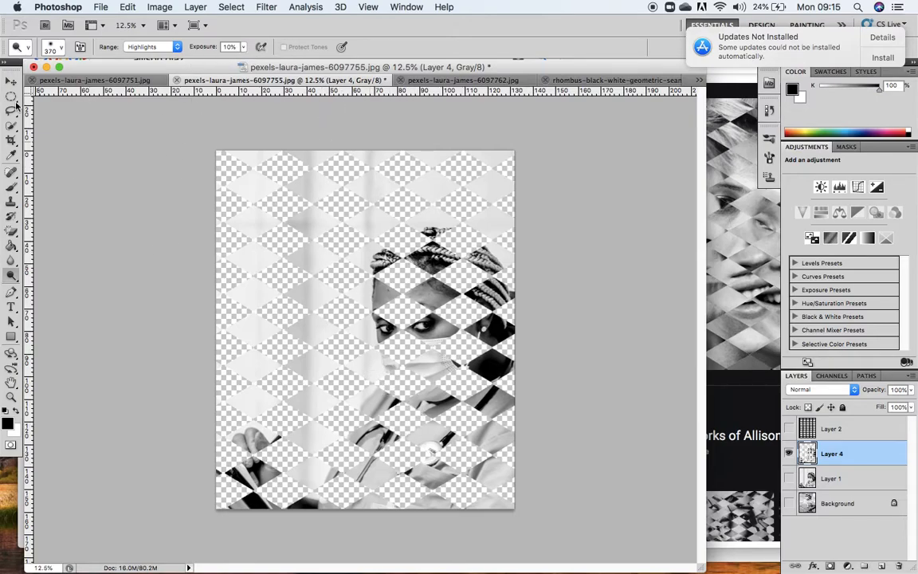
left_click(52, 47)
left_click_drag(121, 82, 86, 80)
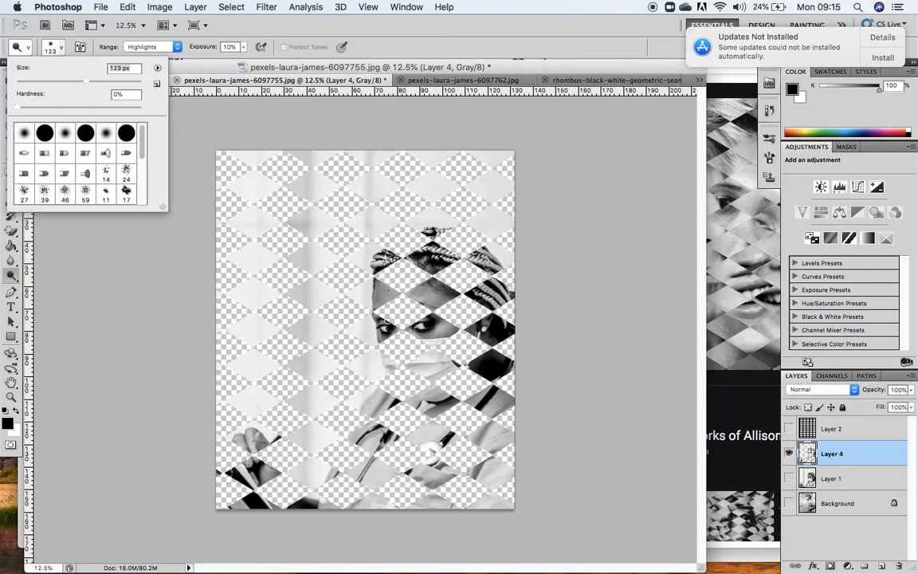
left_click(421, 326)
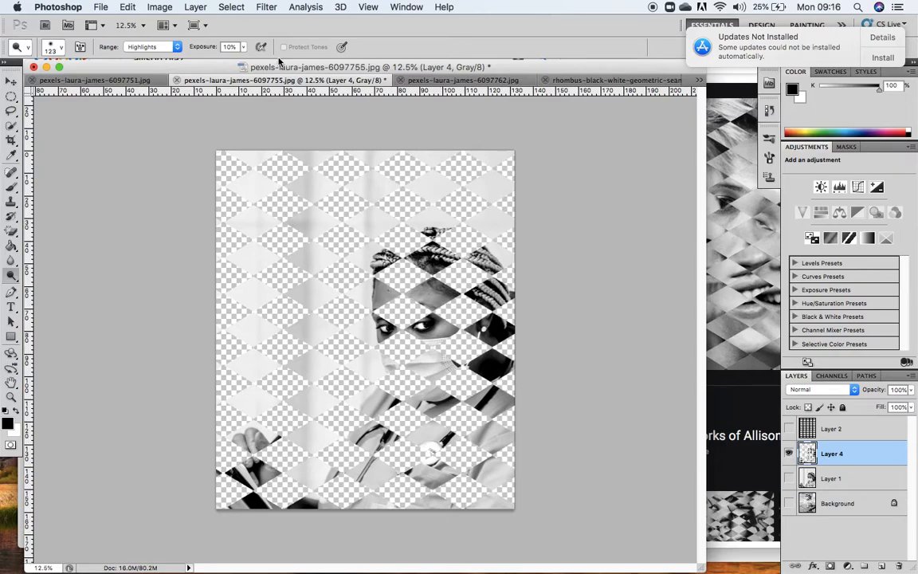
Look over the available image adjustments, and show the Background layer beneath the diamond cut-outs.
left_click(160, 7)
mouse_move(169, 45)
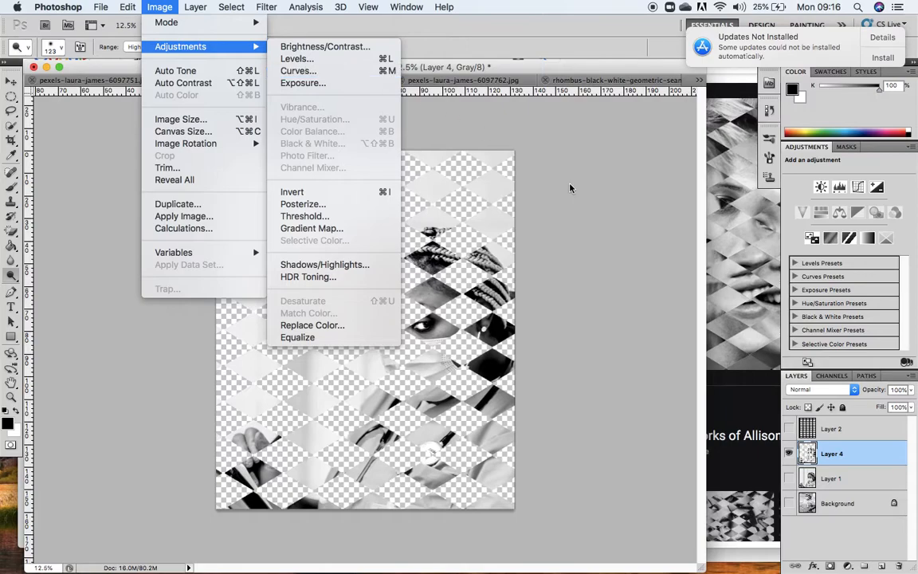
left_click(788, 503)
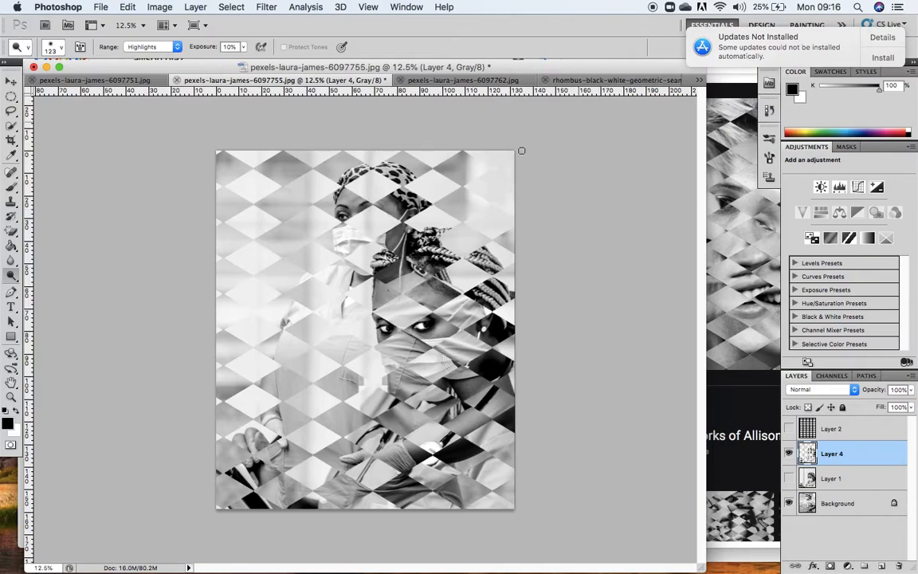
Use the Move tool to copy the third nurse photo (6097762) into the collage document as a new layer.
left_click(437, 80)
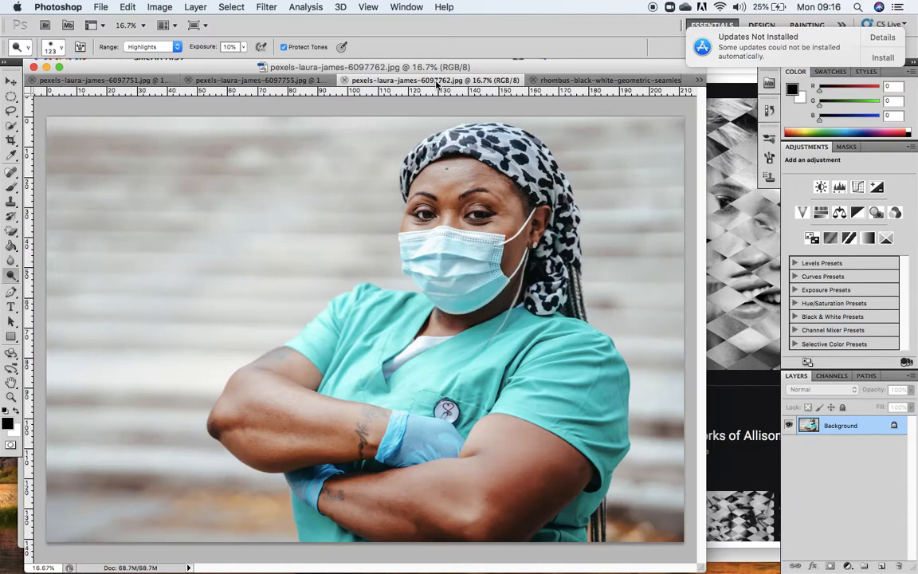
left_click(11, 82)
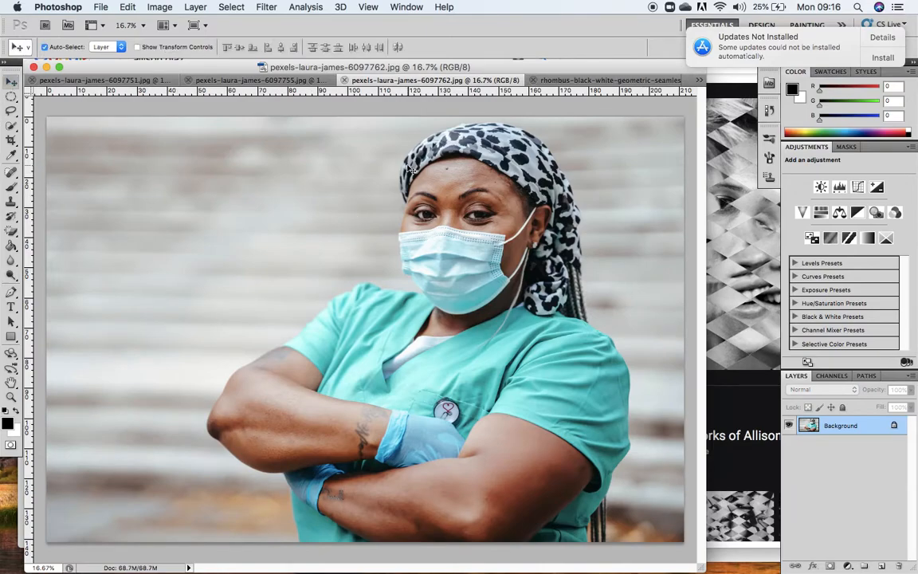
left_click(257, 81)
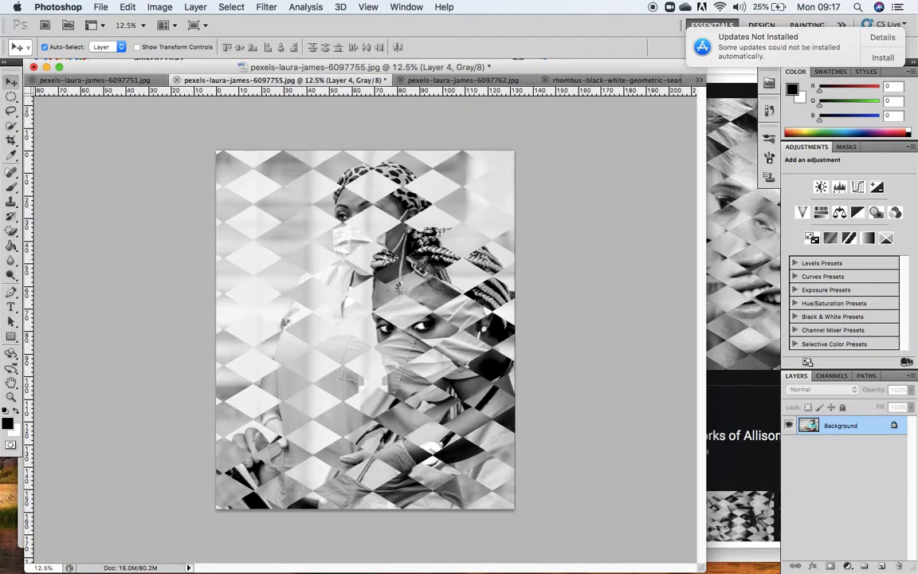
left_click_drag(363, 322, 396, 355)
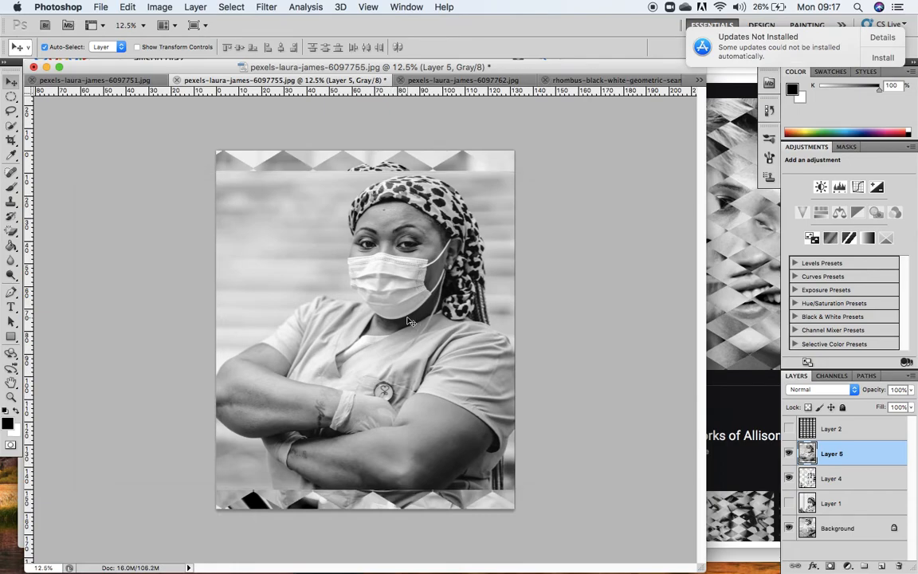
Rotate the new photo layer about 180° so it is upside down, and move it up to the canvas's top edge.
key("ctrl+t")
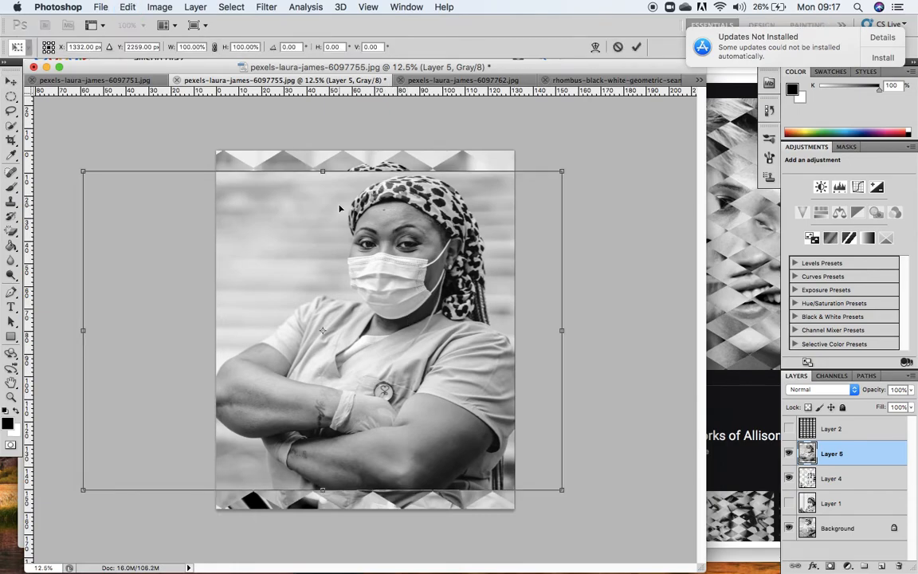
left_click_drag(322, 165, 353, 552)
left_click_drag(407, 379, 455, 356)
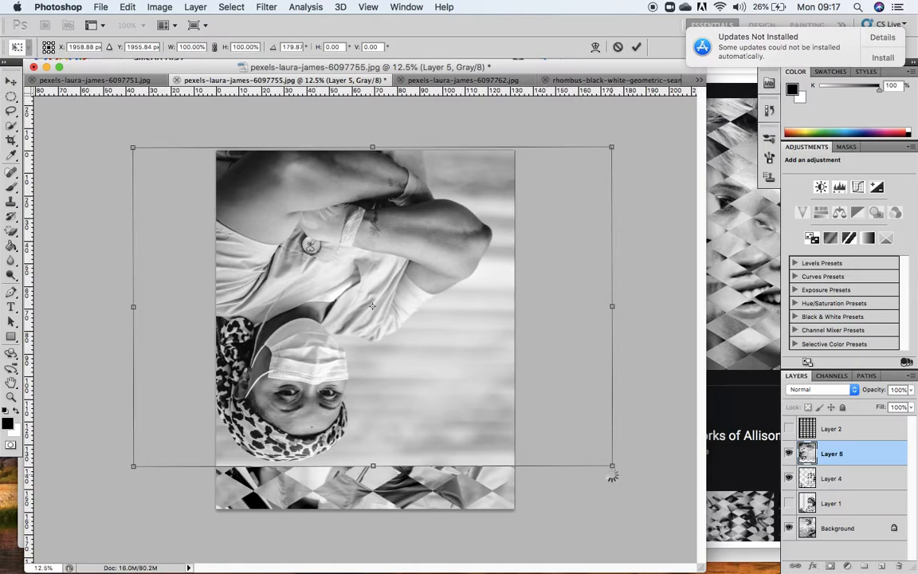
key("Return")
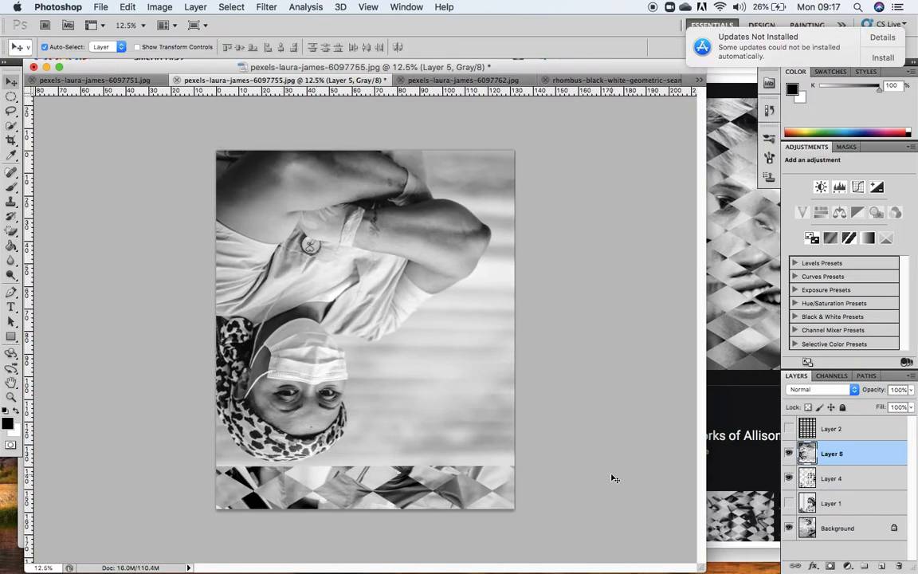
Lower Layer 5's opacity to 51% to see the collage through it, and restore it to 100%.
left_click(910, 389)
left_click_drag(905, 407, 875, 407)
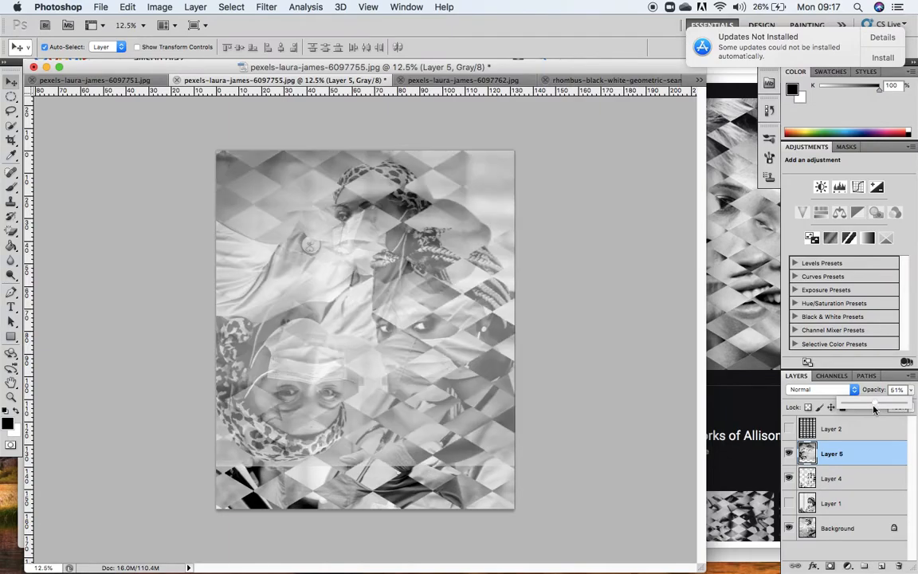
left_click_drag(875, 407, 913, 407)
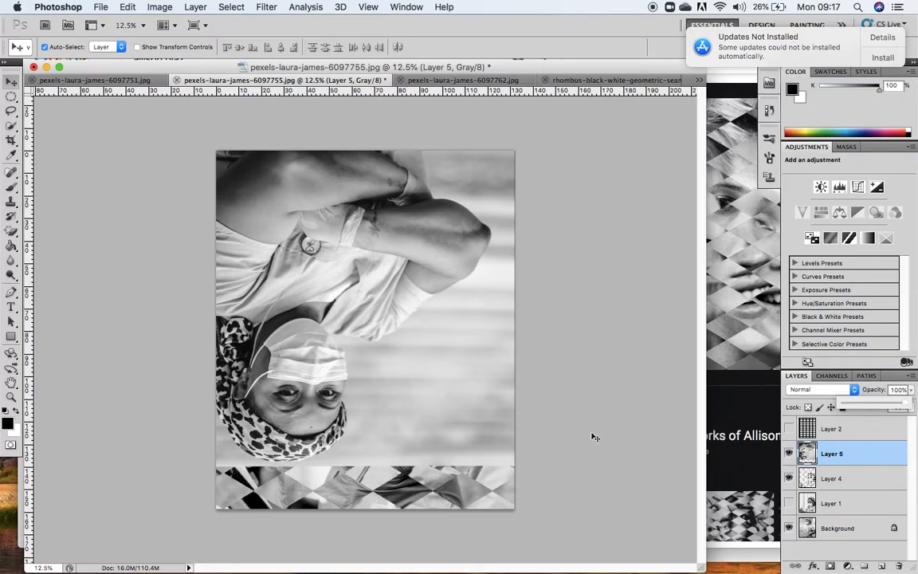
Scale the upside-down photo proportionally to about 117% and reposition it to cover the whole canvas, keeping its opacity at 100%.
key("ctrl+t")
left_click_drag(510, 350, 455, 403)
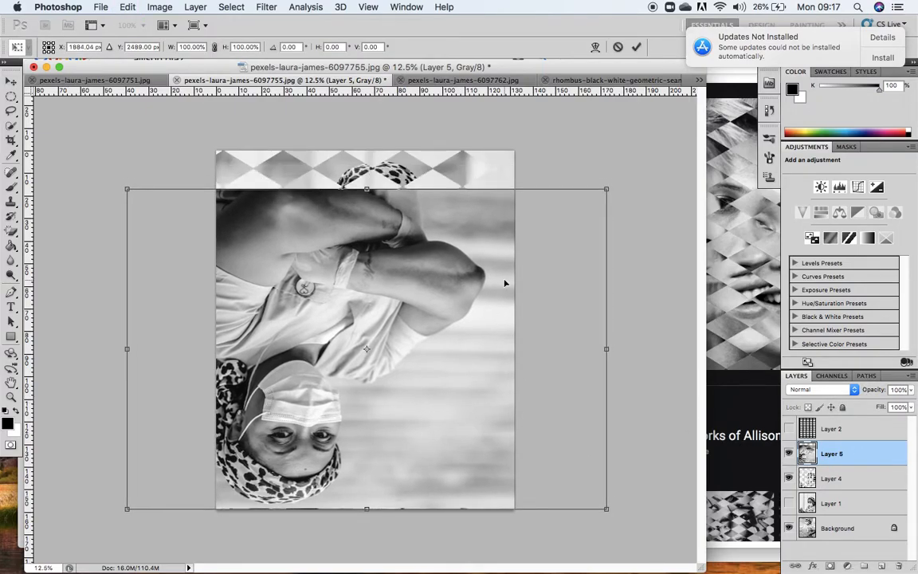
left_click_drag(606, 189, 667, 148)
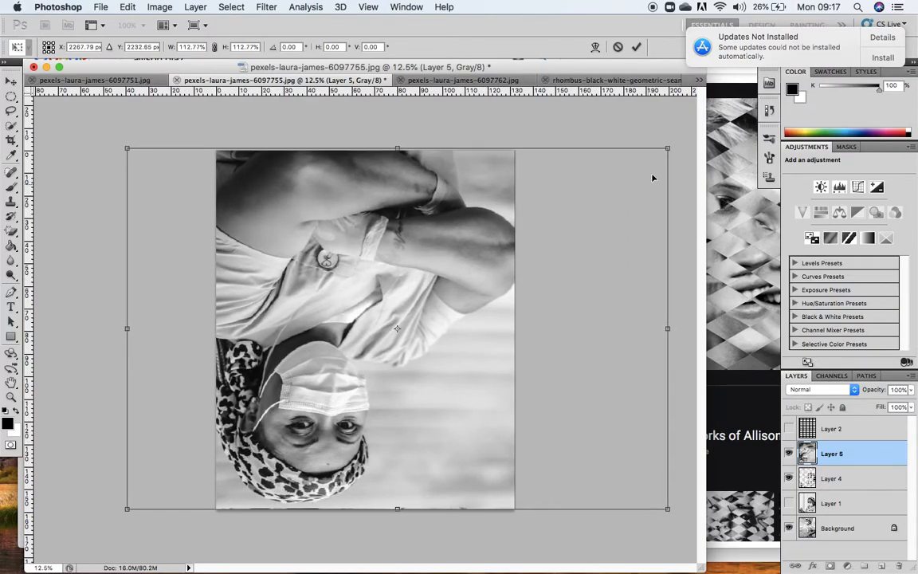
left_click_drag(670, 149, 688, 136)
left_click_drag(510, 242, 494, 249)
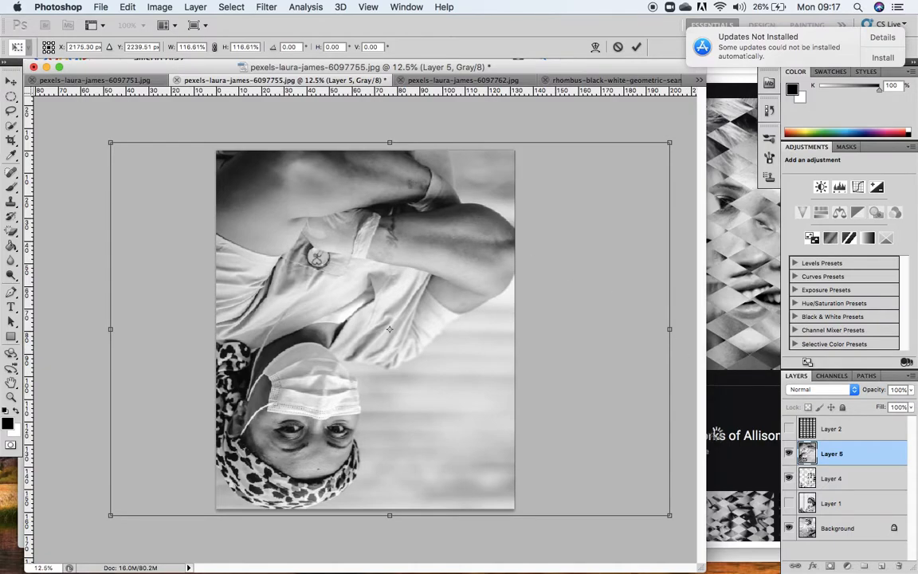
key("Return")
left_click(911, 390)
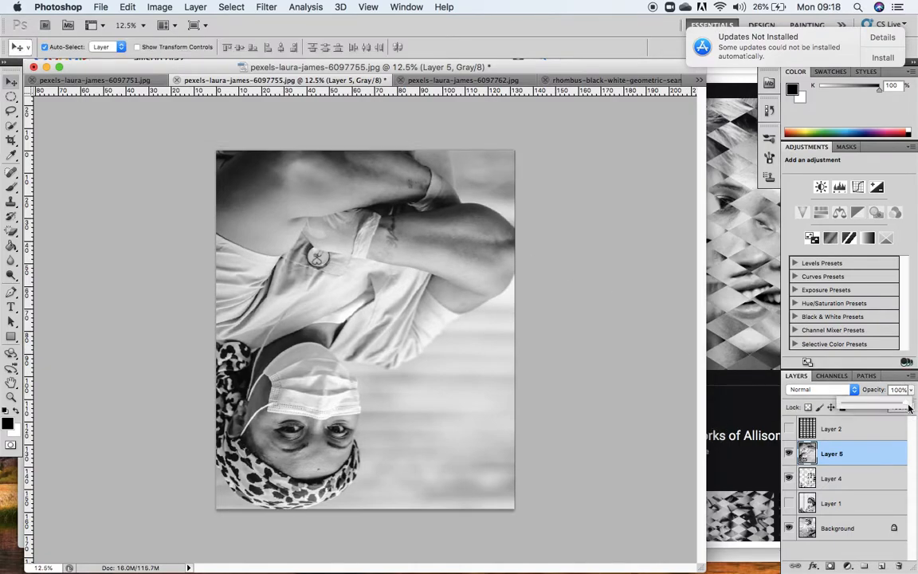
mouse_move(907, 407)
left_mouse_down()
mouse_move(873, 407)
mouse_move(909, 401)
left_mouse_up()
Show the diamond pattern on Layer 2, and select its black diamonds with Color Range set to Shadows.
left_click(837, 430)
left_click(790, 431)
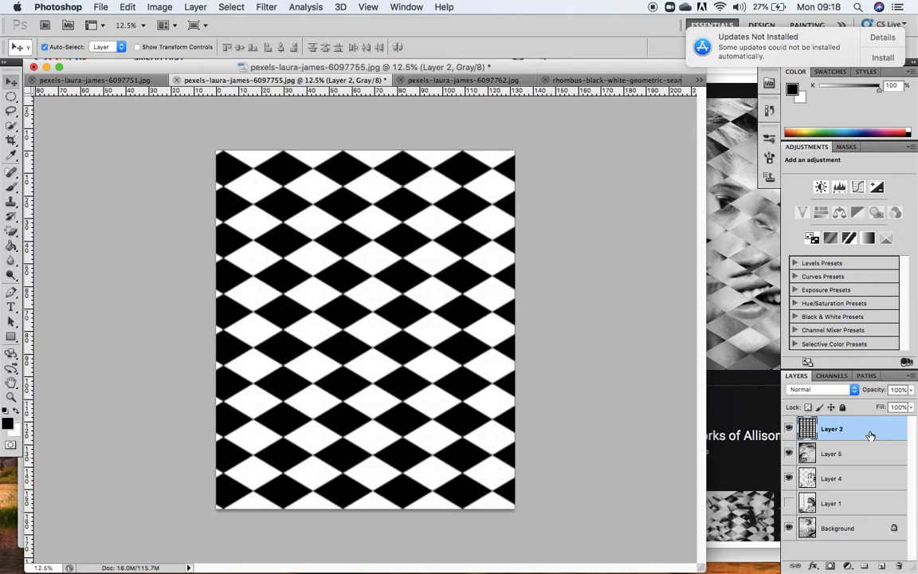
left_click(231, 6)
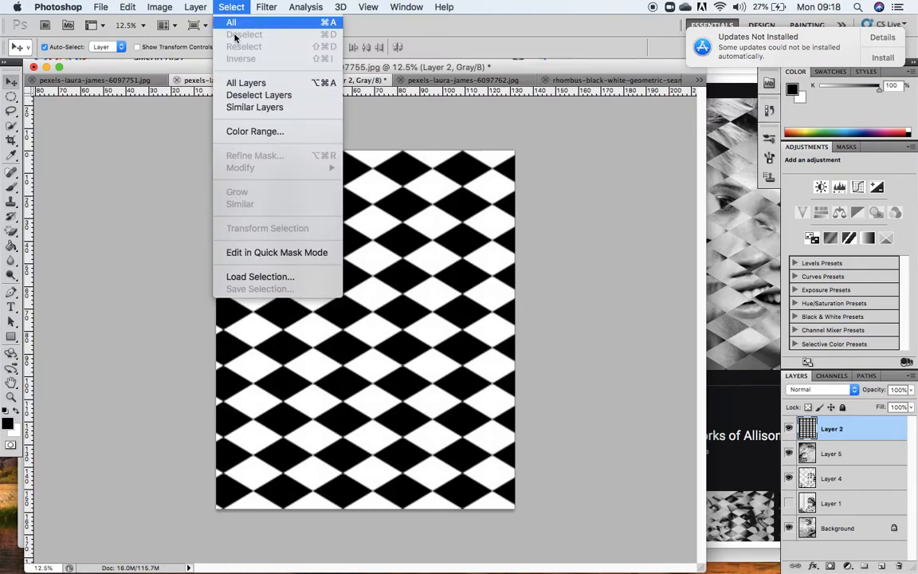
left_click(244, 134)
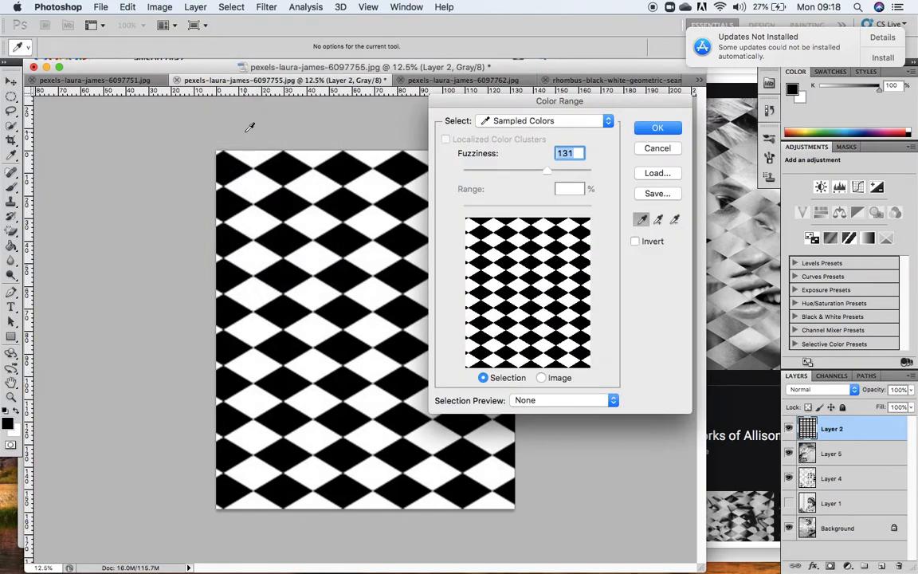
left_click(609, 122)
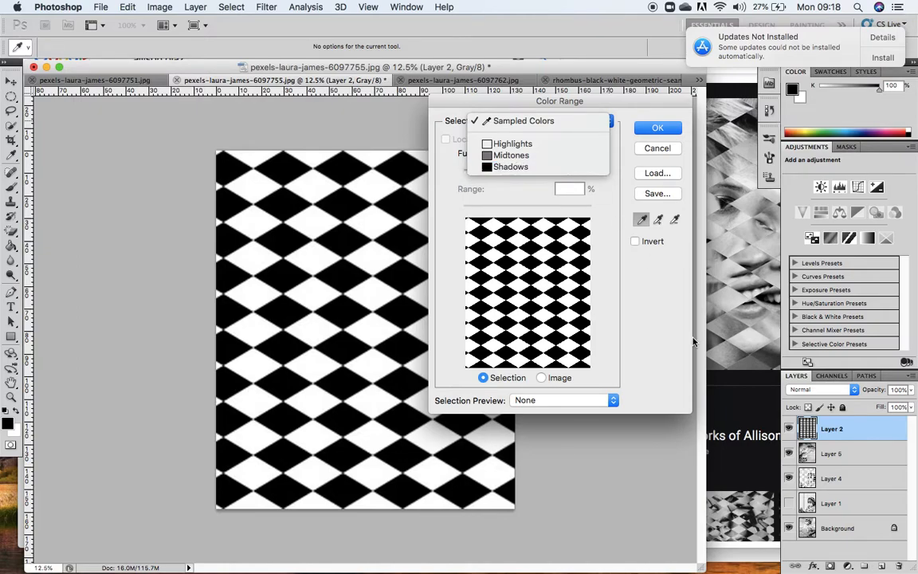
left_click(513, 168)
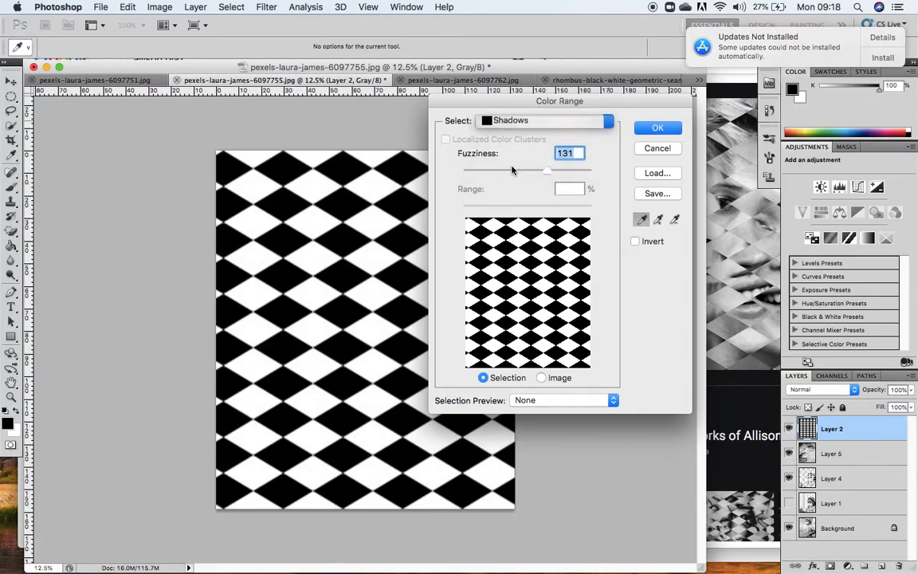
left_click(650, 130)
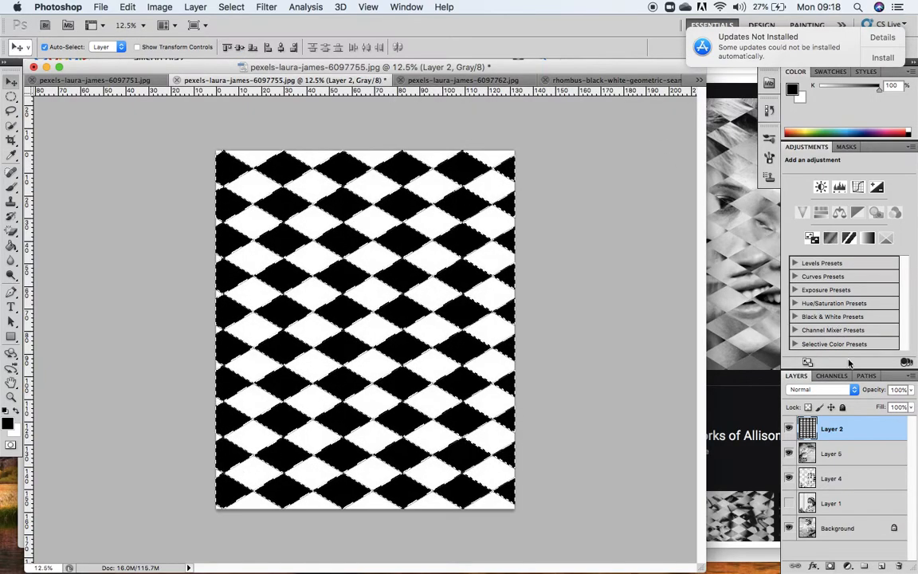
Copy the selected diamond areas from the upside-down photo on Layer 5 and paste them as a new layer.
left_click(833, 455)
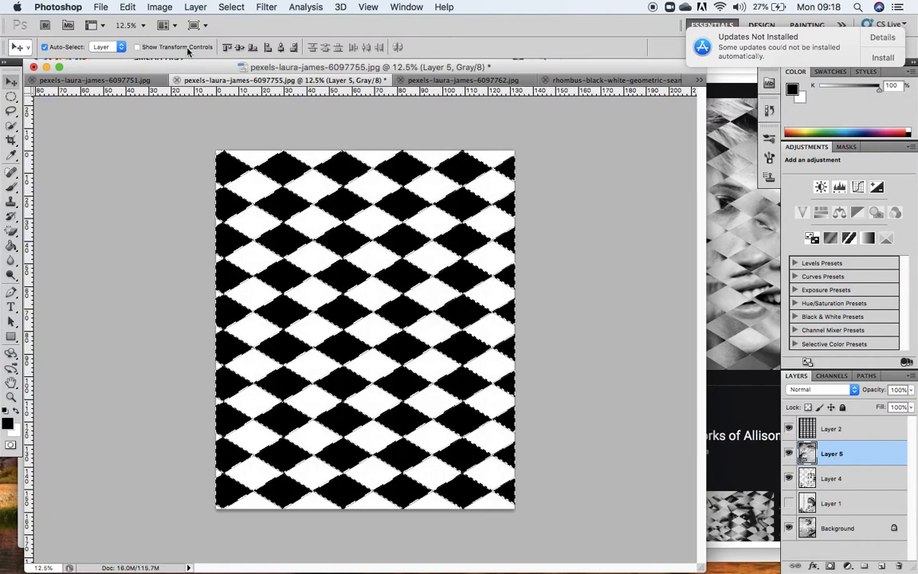
left_click(127, 7)
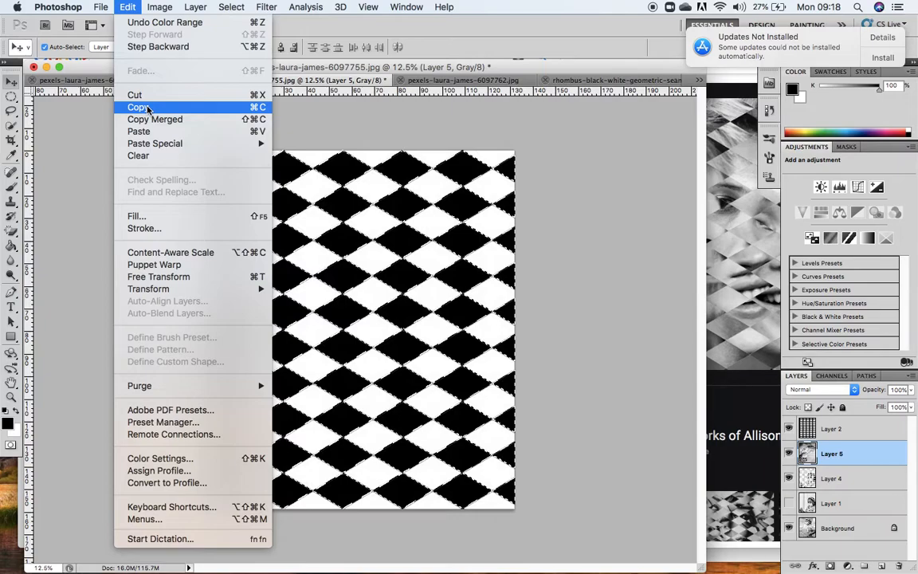
left_click(147, 108)
left_click(127, 8)
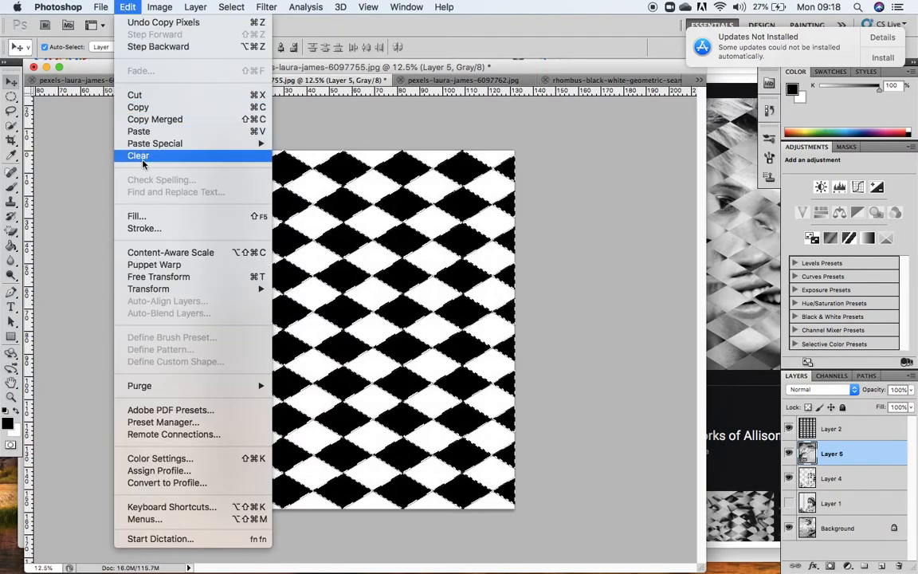
left_click(137, 131)
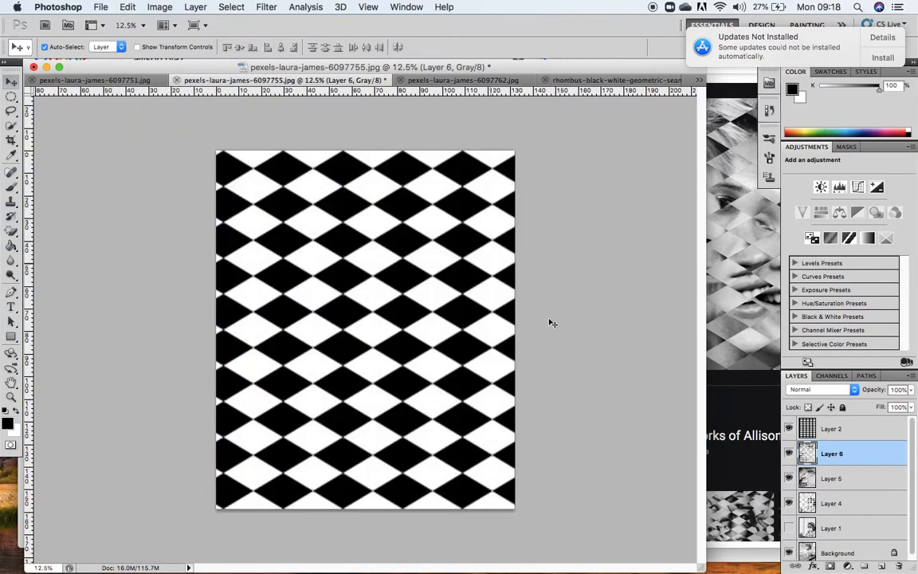
Hide the diamond pattern on Layer 2 and the full upside-down photo on Layer 5.
left_click(789, 430)
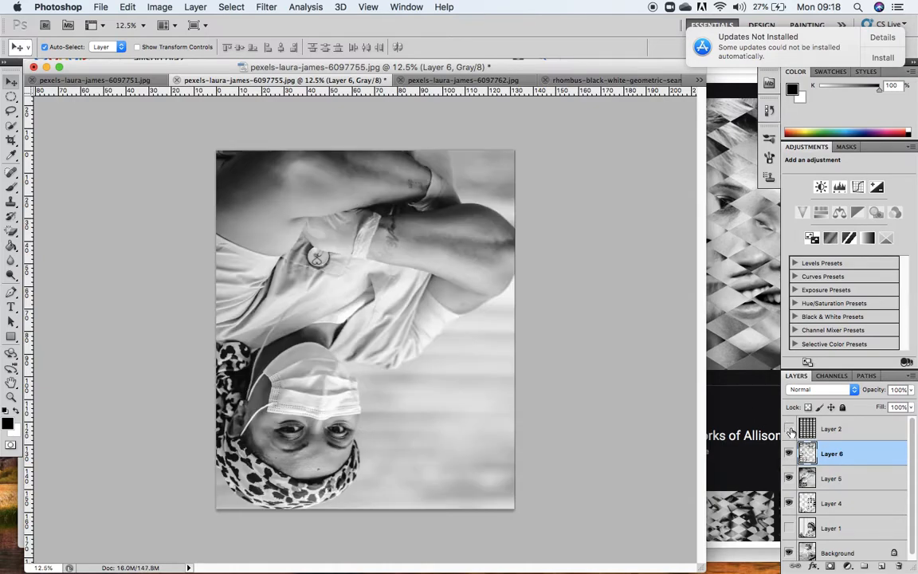
left_click(847, 478)
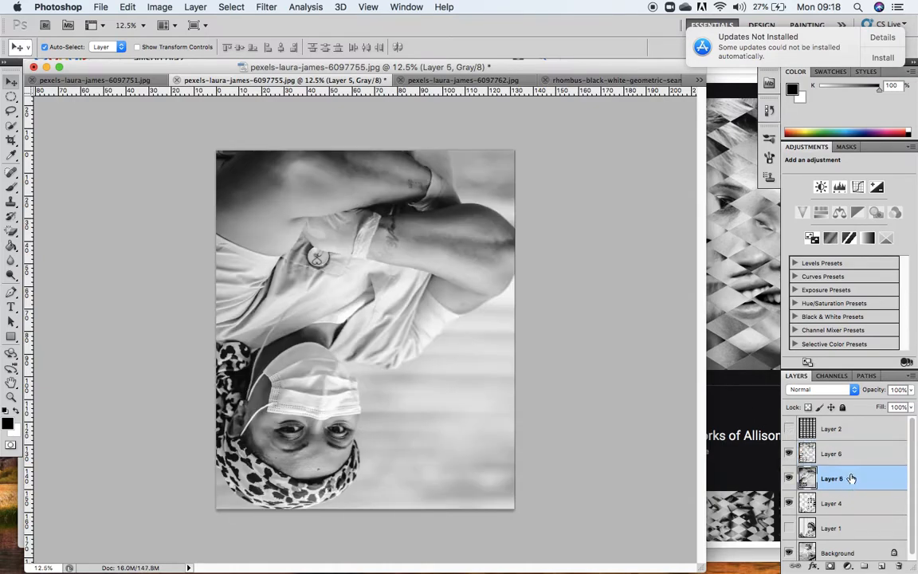
left_click(789, 478)
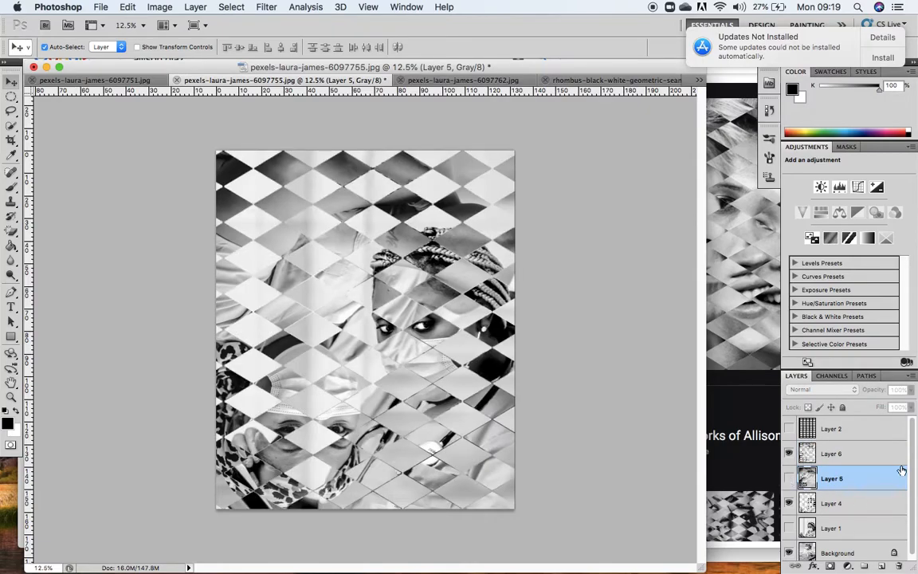
Shift the upside-down diamonds on Layer 6 about 400 px left with Free Transform, keeping their vertical position at 2248 px.
left_click_drag(911, 467, 913, 477)
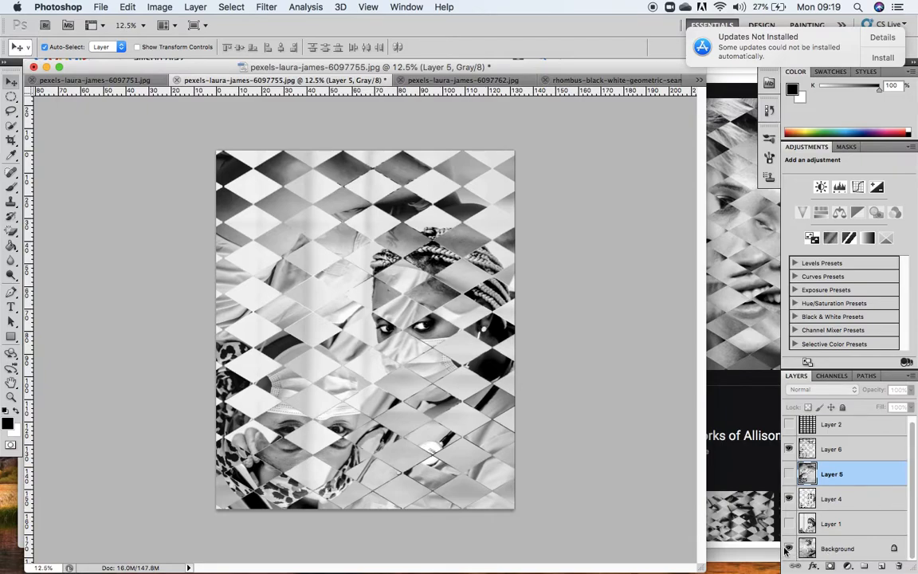
left_click(832, 507)
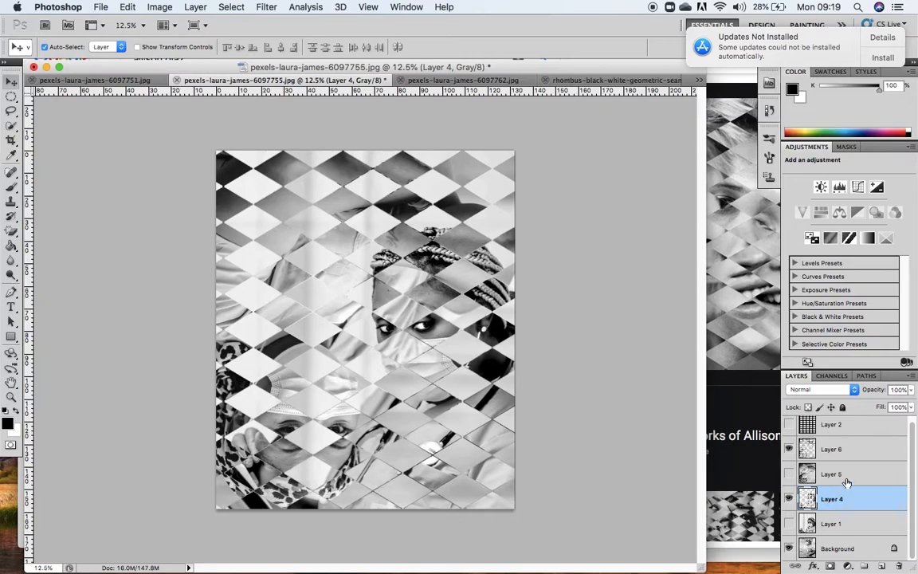
left_click(833, 451)
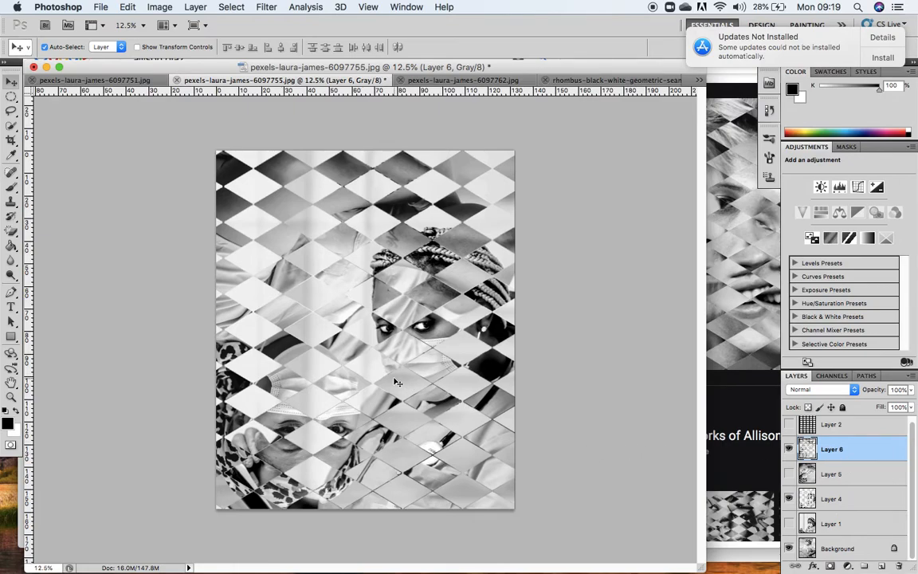
key("super+t")
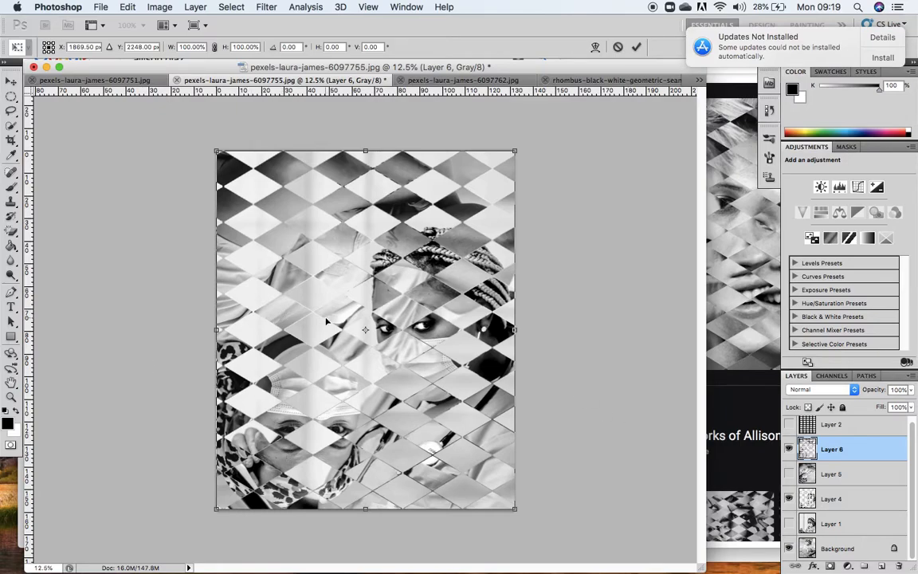
left_click_drag(326, 321, 295, 317)
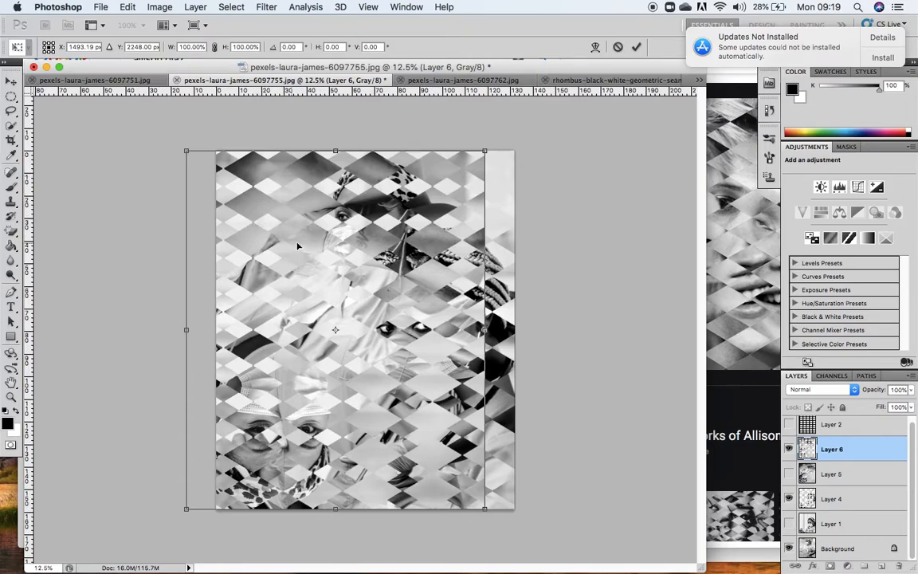
left_click_drag(301, 331, 312, 336)
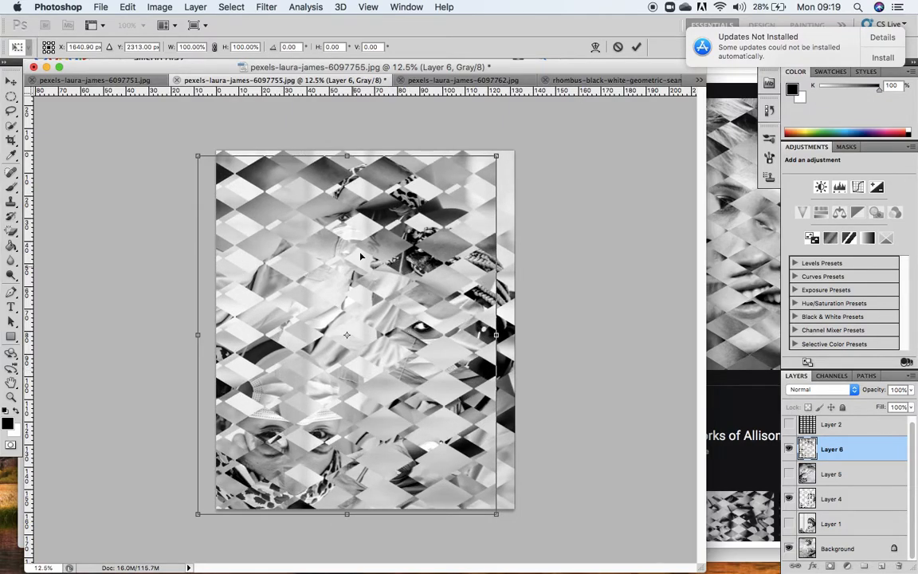
left_click_drag(357, 326, 343, 321)
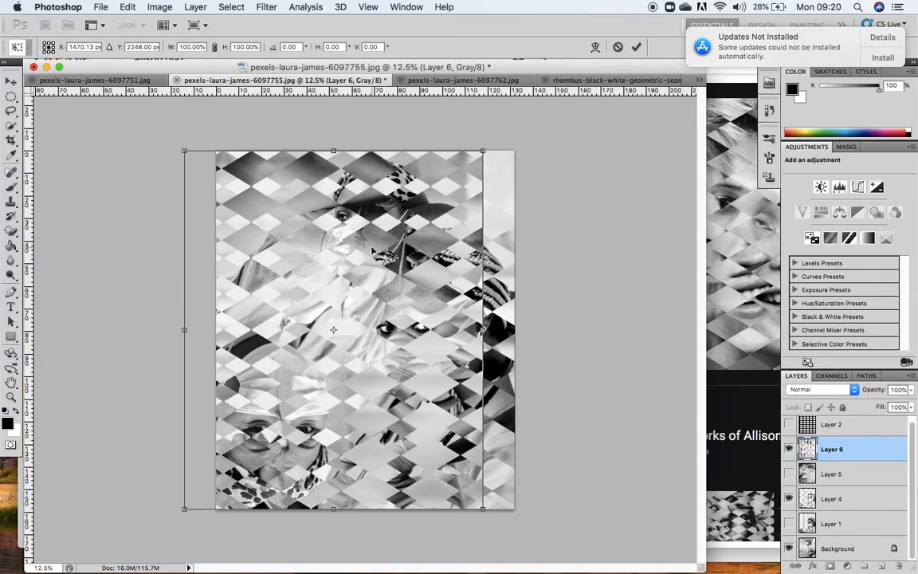
key("Return")
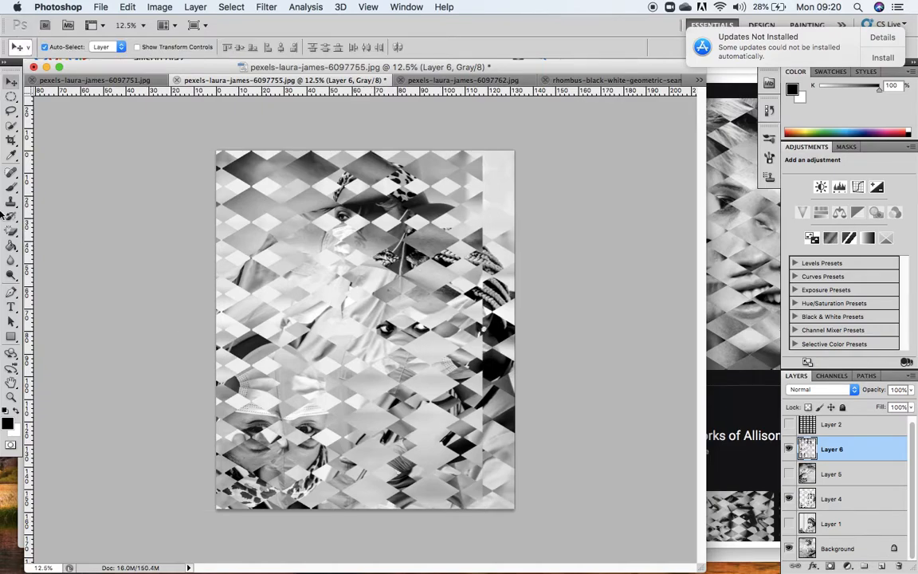
Crop the canvas to Layer 6's right edge at full height, removing the strip its diamonds do not cover.
left_click(11, 139)
left_click_drag(216, 151, 480, 532)
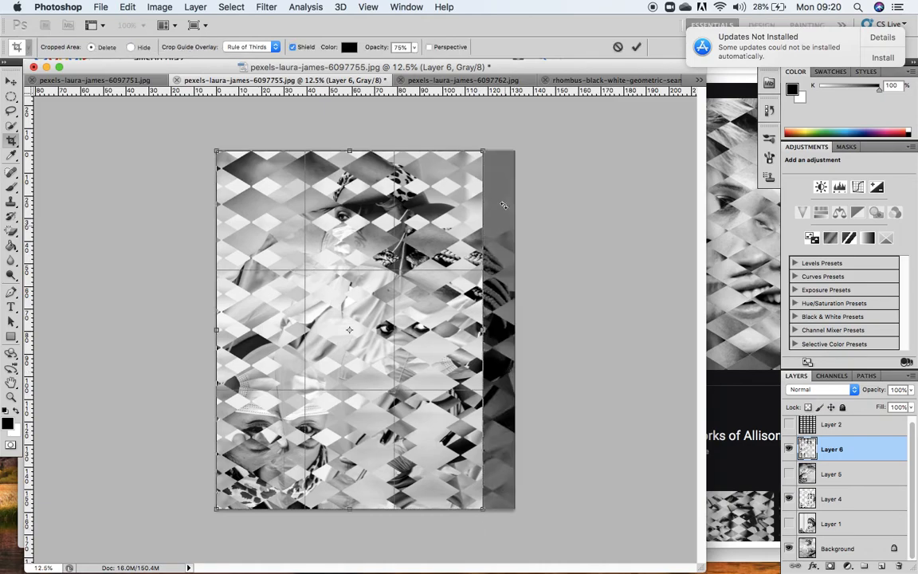
key("Return")
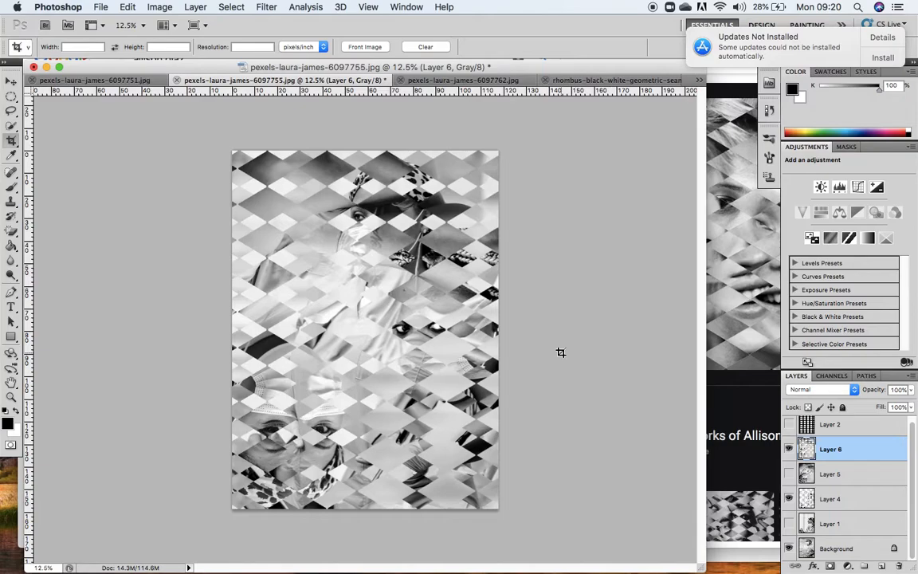
left_click(731, 278)
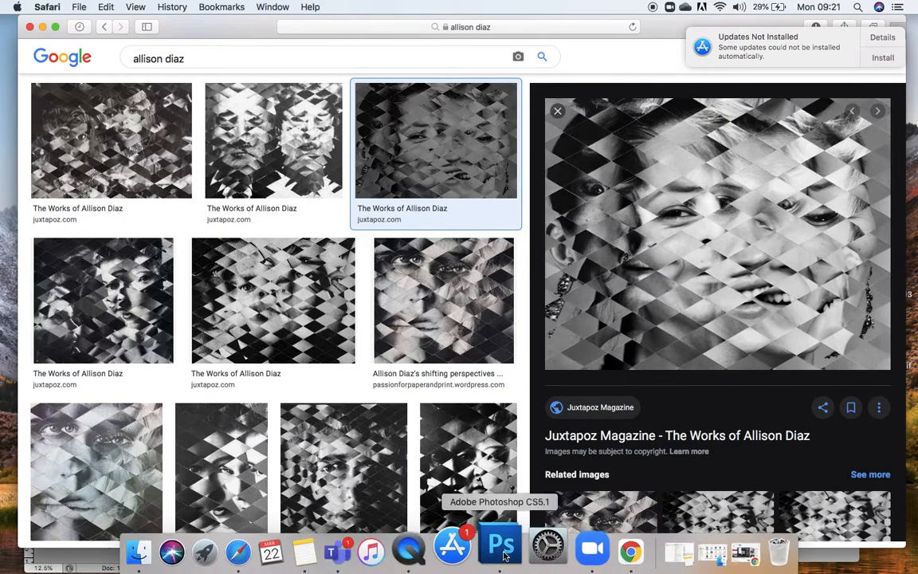
left_click(502, 550)
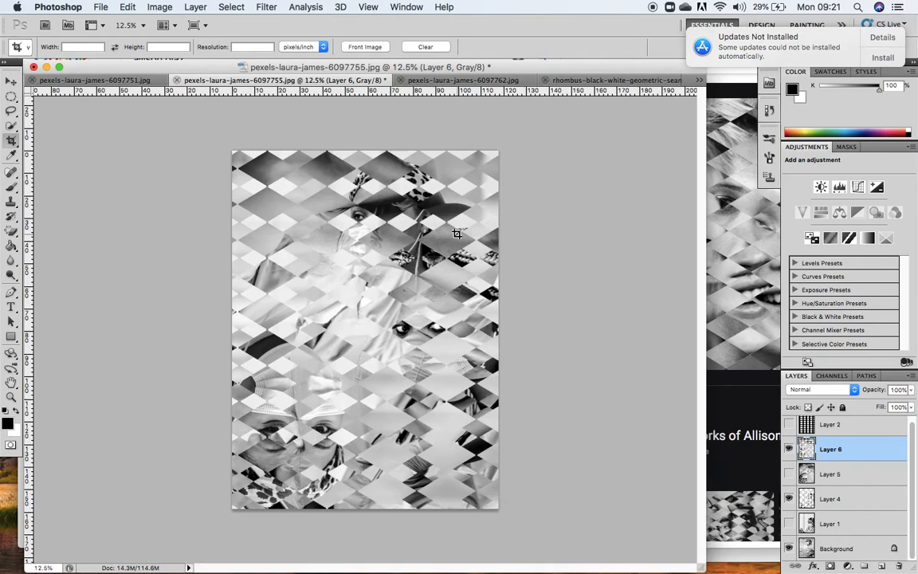